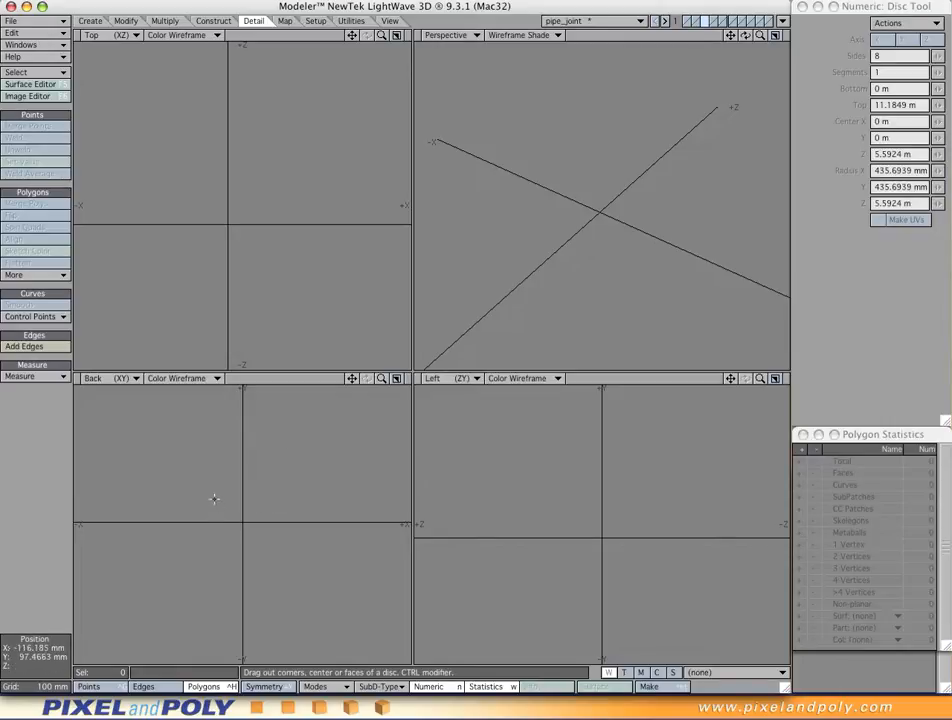
Create an eight-sided disc with a radius of about 167 mm, extended about 1.43 m along the Z axis.
ctrl+drag(214, 498, 270, 539)
drag(213, 498, 247, 528)
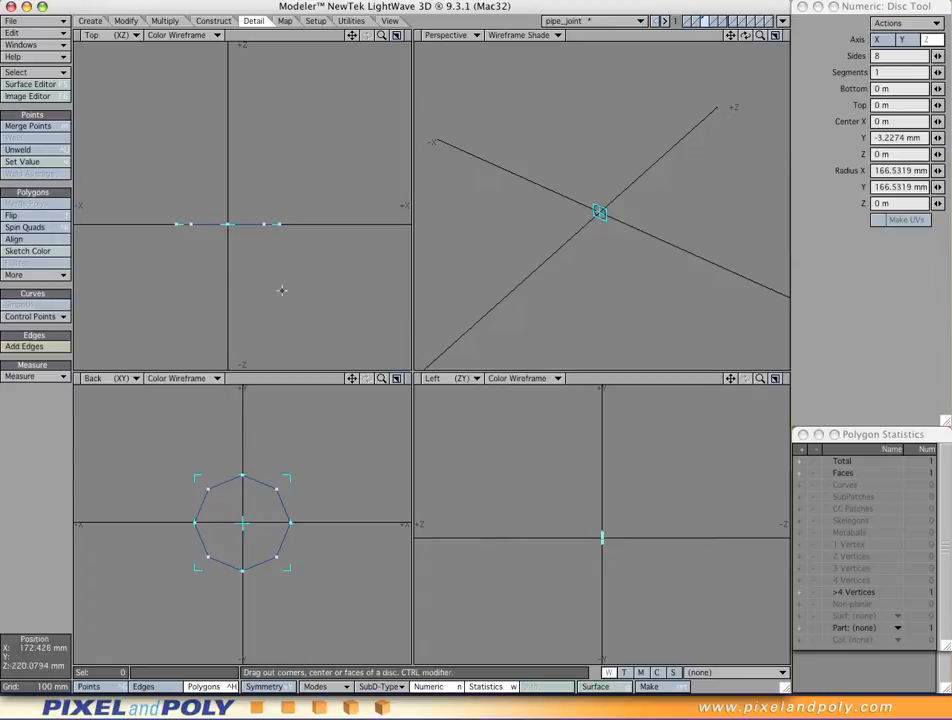
scroll(271, 251, down, 4)
alt+drag(238, 238, 244, 63)
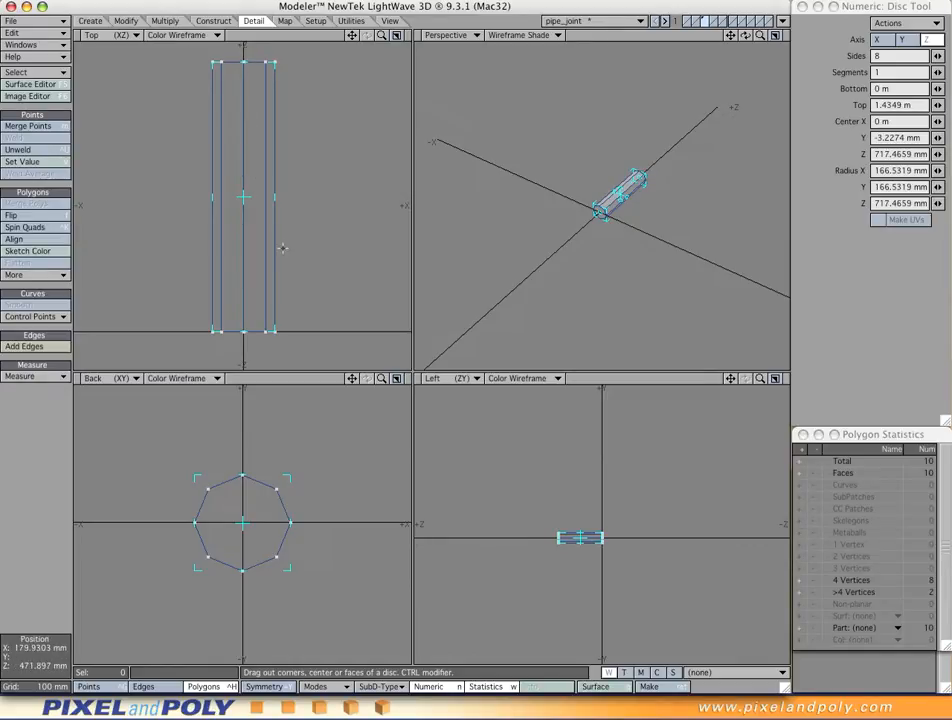
alt+drag(259, 259, 255, 247)
key(space)
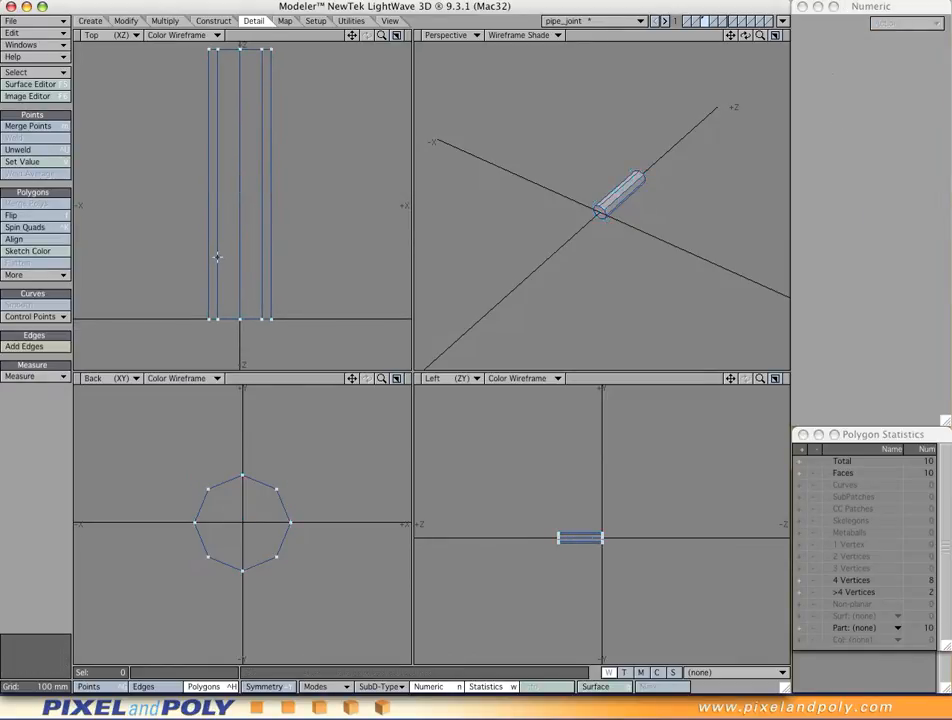
Rest the cylinder on the ground plane, centred on the origin.
key(F3)
key(Return)
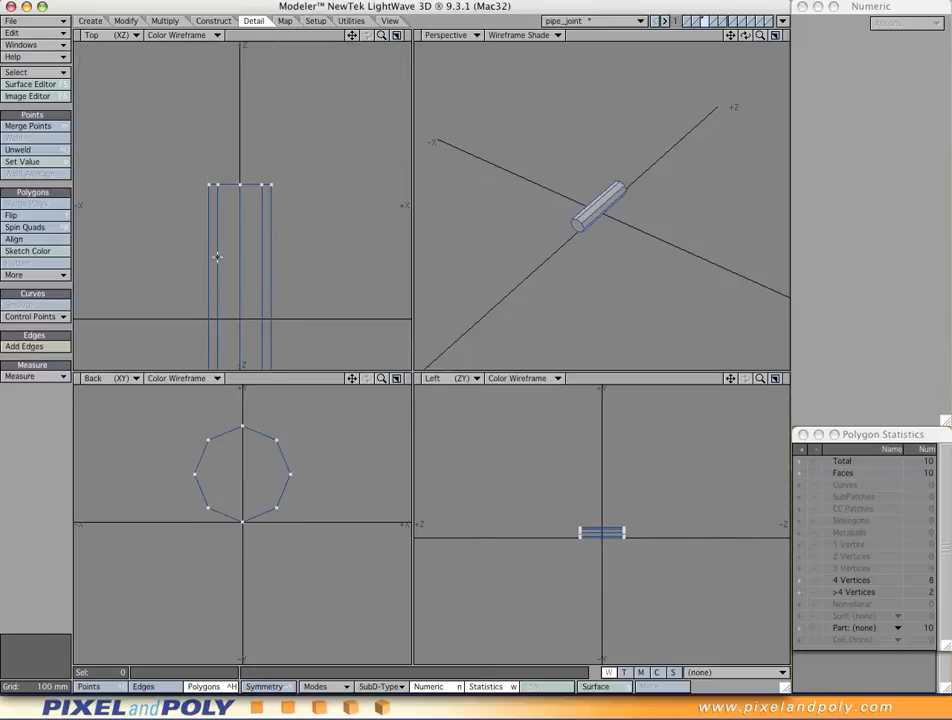
scroll(306, 294, down, 2)
key(g)
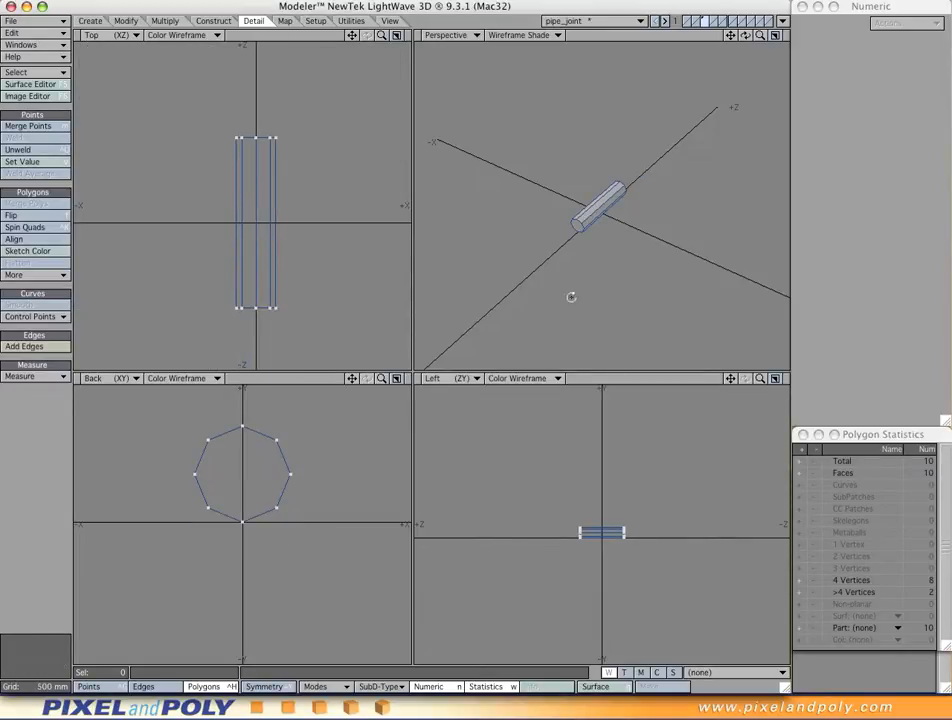
Select the two eight-sided end cap polygons of the cylinder.
alt+drag(570, 298, 703, 287)
alt+shift+drag(615, 207, 652, 253)
alt+drag(515, 273, 587, 298)
mouse_move(562, 258)
alt+mouse_down()
mouse_move(545, 265)
mouse_move(629, 244)
mouse_move(610, 253)
mouse_move(495, 234)
mouse_move(568, 259)
mouse_move(676, 257)
mouse_move(644, 229)
mouse_move(586, 266)
mouse_move(564, 254)
alt+mouse_up()
click(534, 295)
click(601, 259)
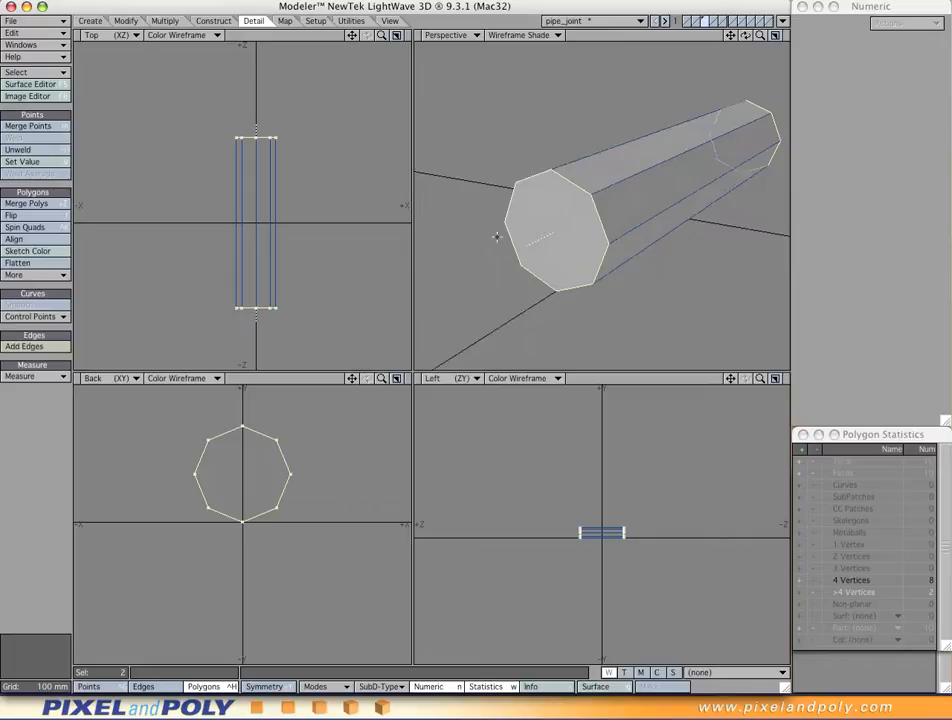
Multishift both end caps with a 15 mm shift plus an inserted second shift of 15 mm inset and 15 mm shift, and clear the selection.
ctrl+shift+drag(480, 234, 500, 433)
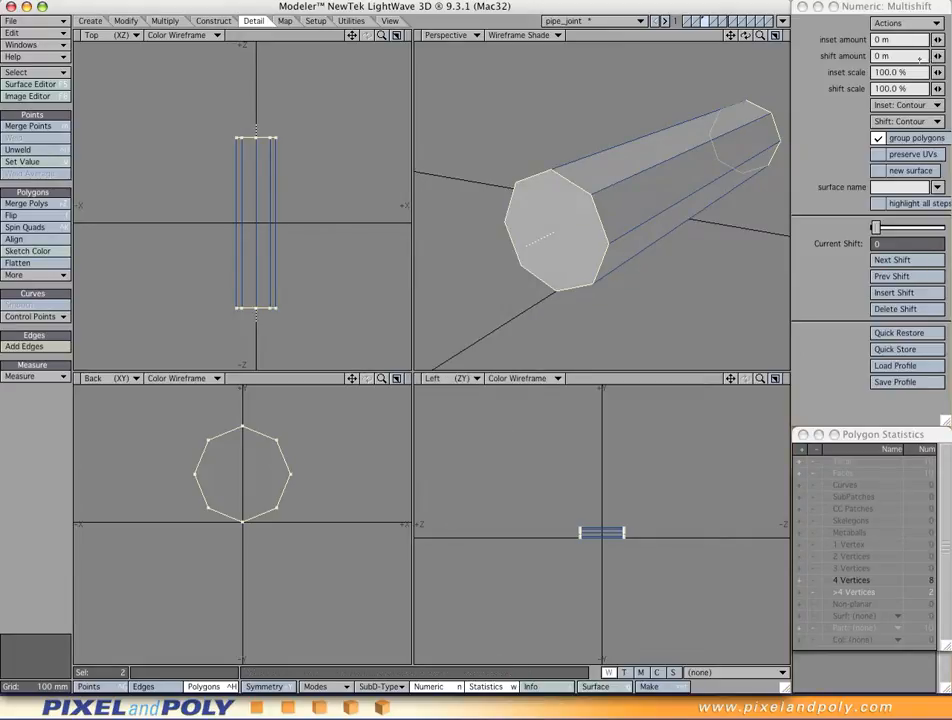
drag(938, 56, 944, 57)
alt+drag(610, 270, 664, 148)
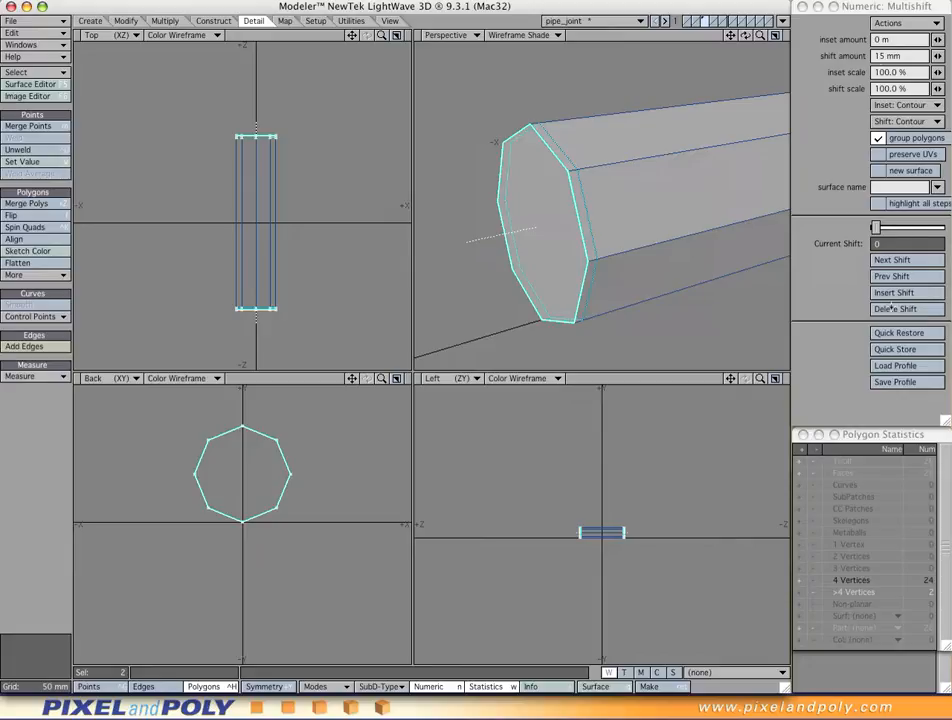
click(892, 293)
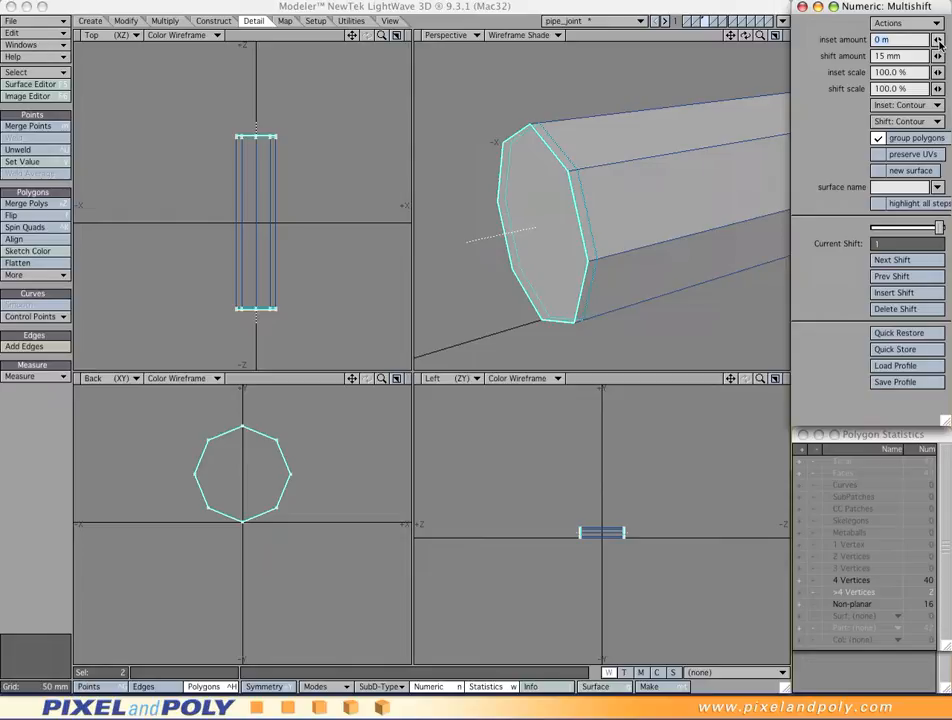
mouse_move(938, 40)
mouse_down()
mouse_move(951, 40)
mouse_move(940, 44)
mouse_up()
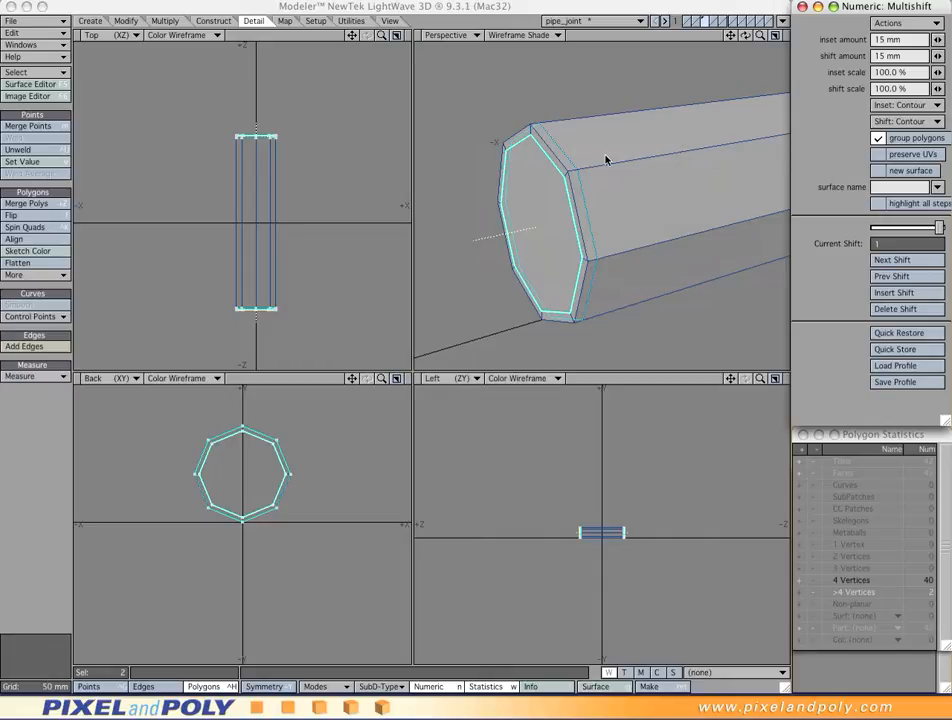
key(space)
key(slash)
Preview the capped pipe as Catmull-Clark subdivision patches and return it to plain polygons.
ctrl+alt+drag(657, 187, 654, 238)
key(Tab)
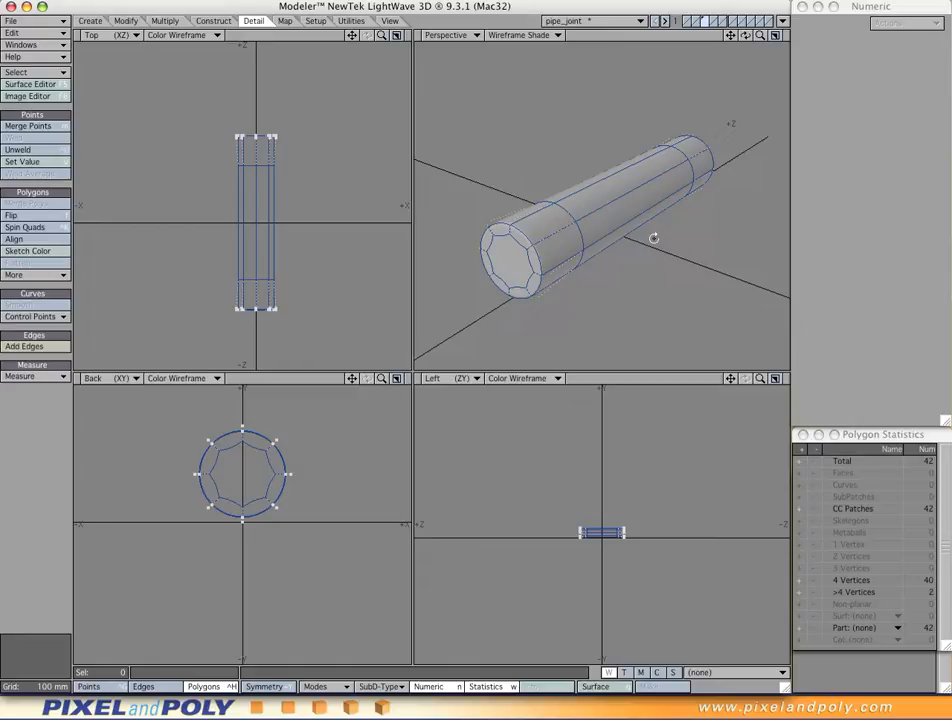
key(Tab)
alt+drag(653, 238, 632, 237)
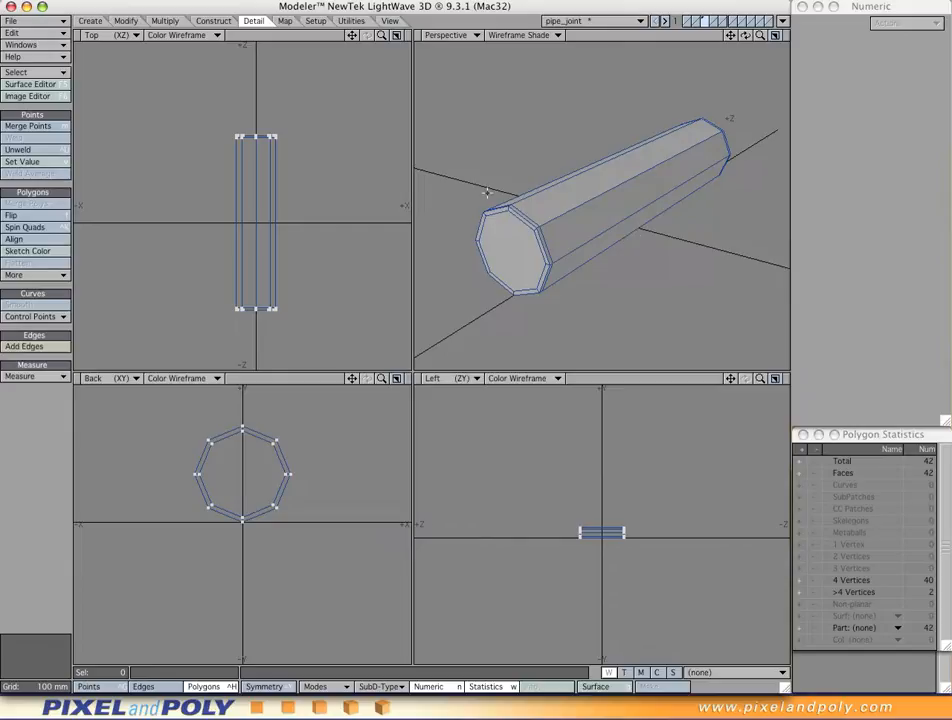
Duplicate the whole connected pipe and move the copy about 689 mm along the positive X axis.
click(584, 233)
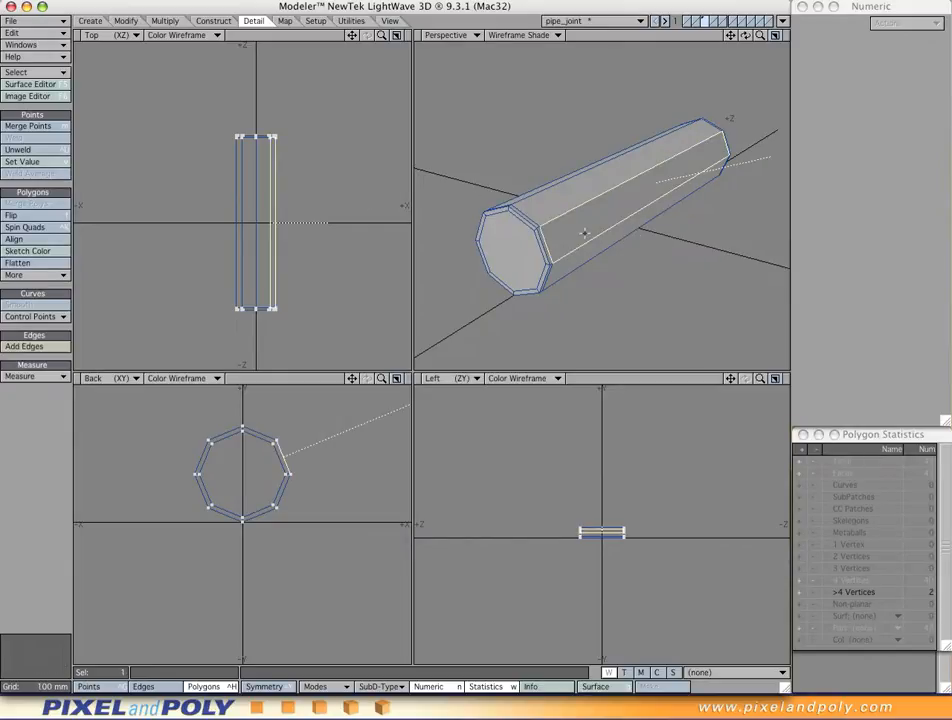
key(])
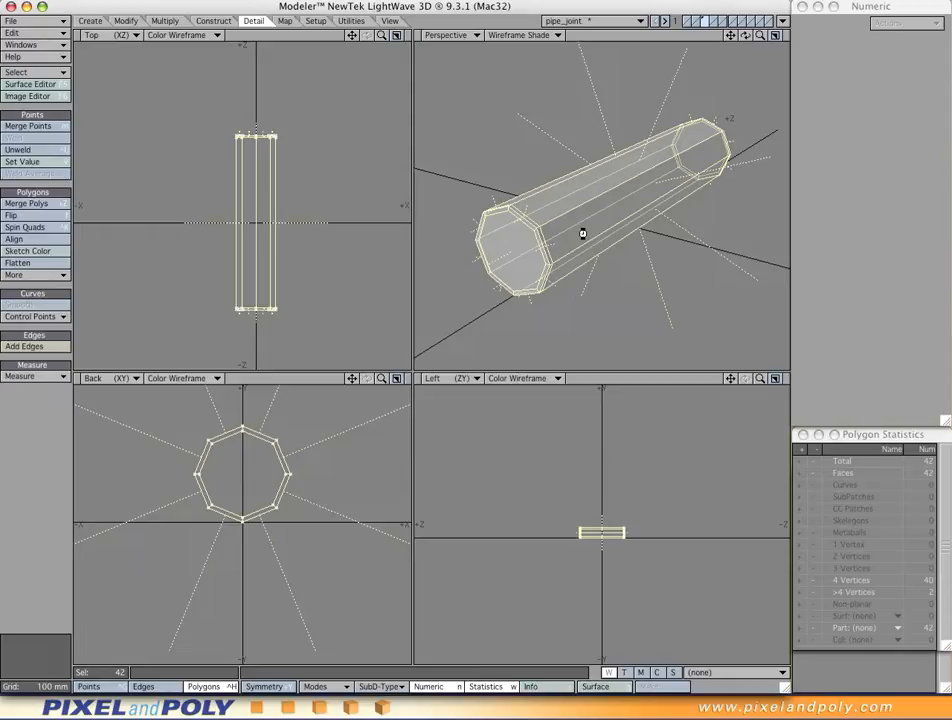
key(t)
drag(304, 234, 348, 234)
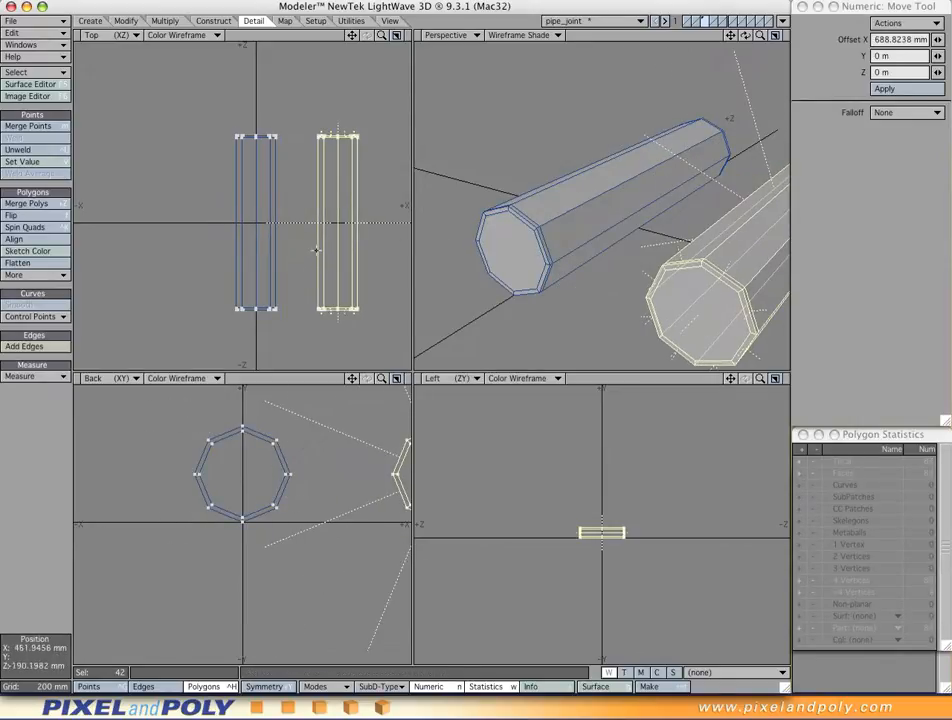
Rotate the copy -90° about the Y axis and move it about -689 mm along X so that it crosses the original pipe.
key(y)
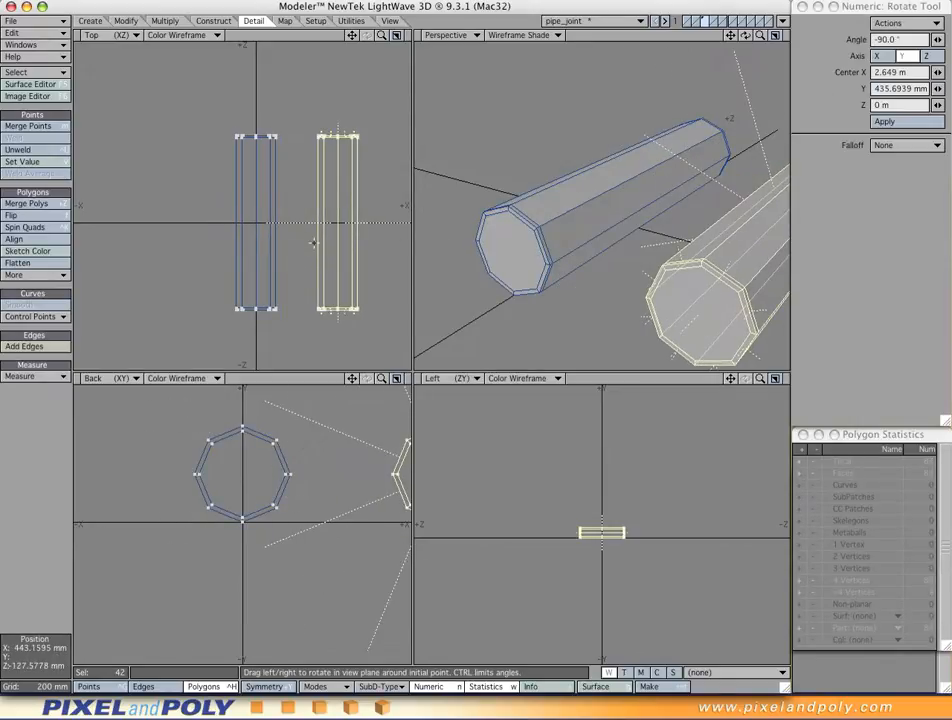
ctrl+drag(314, 242, 382, 242)
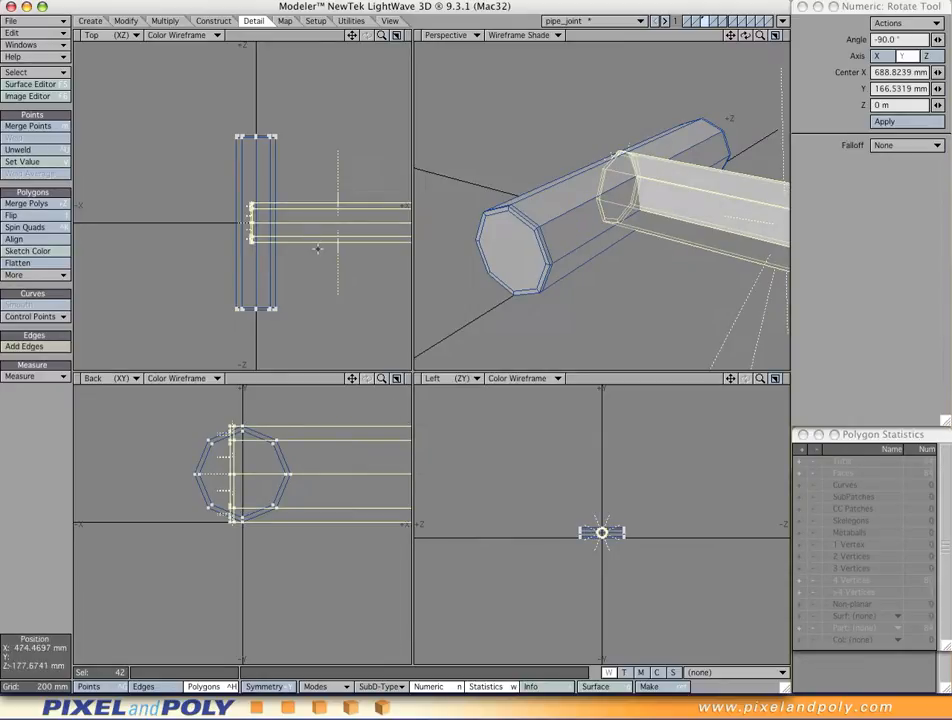
key(t)
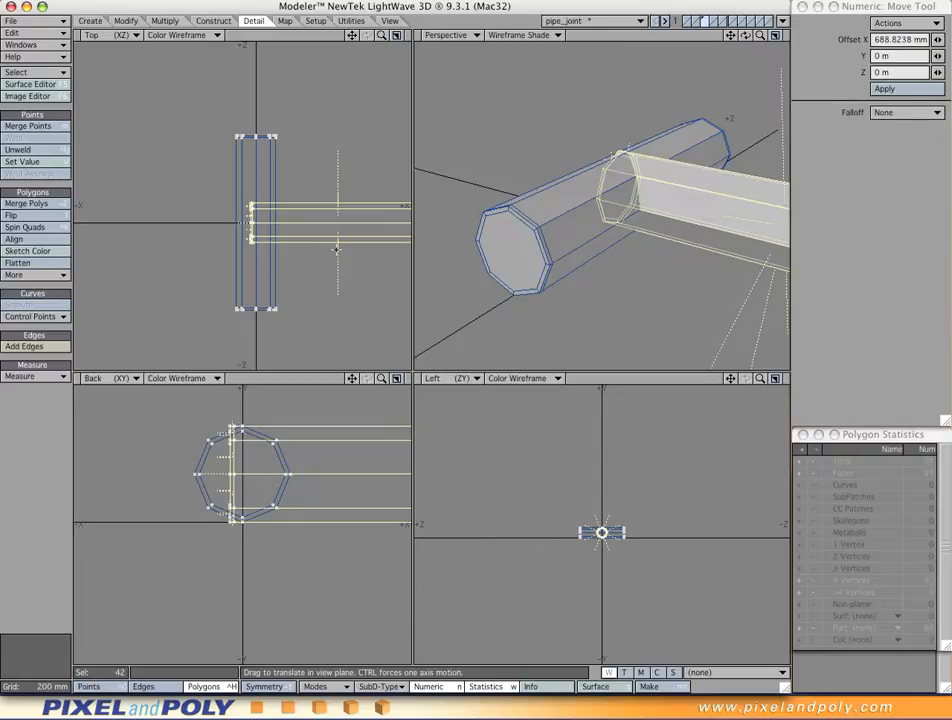
drag(334, 249, 260, 249)
drag(398, 245, 391, 245)
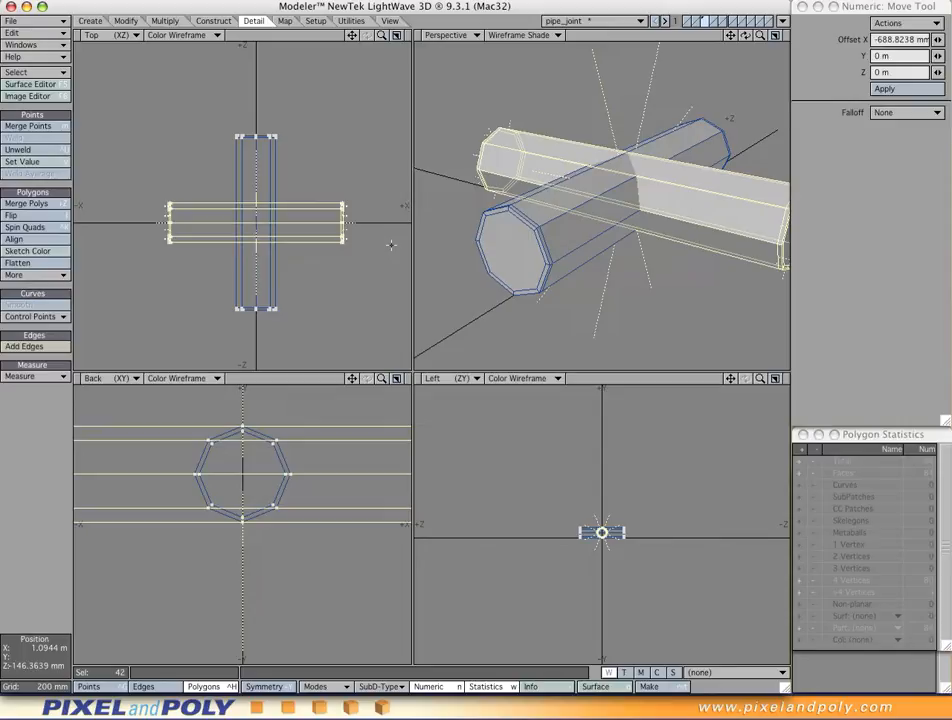
key(space)
key(slash)
Preview the two crossing pipes as subdivision patches, inspect their intersection, and return them to plain polygons.
alt+drag(248, 244, 222, 229)
alt+drag(575, 197, 596, 237)
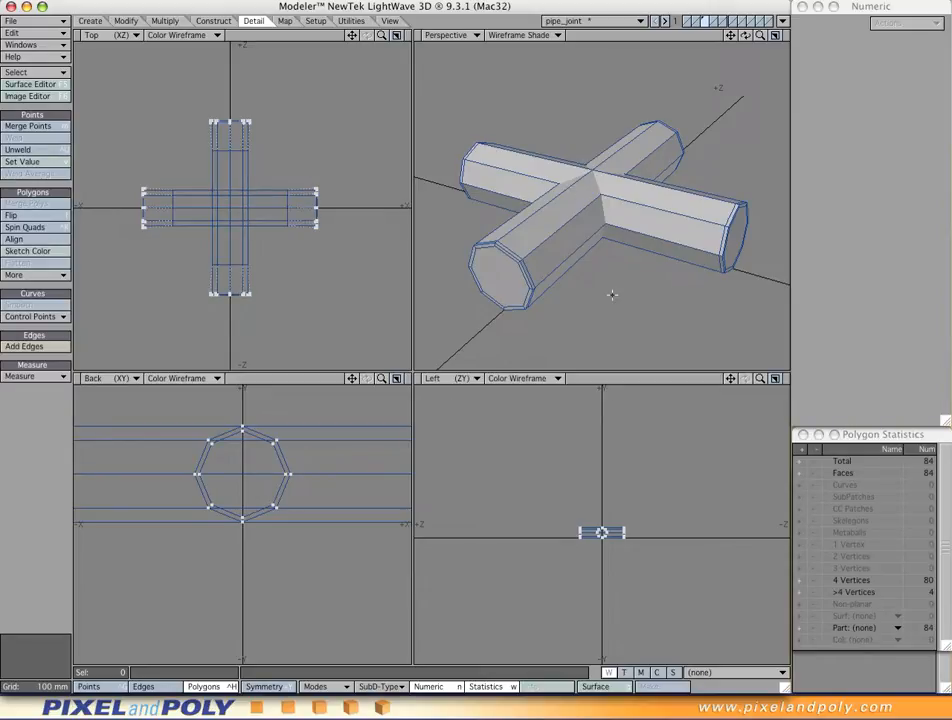
key(Tab)
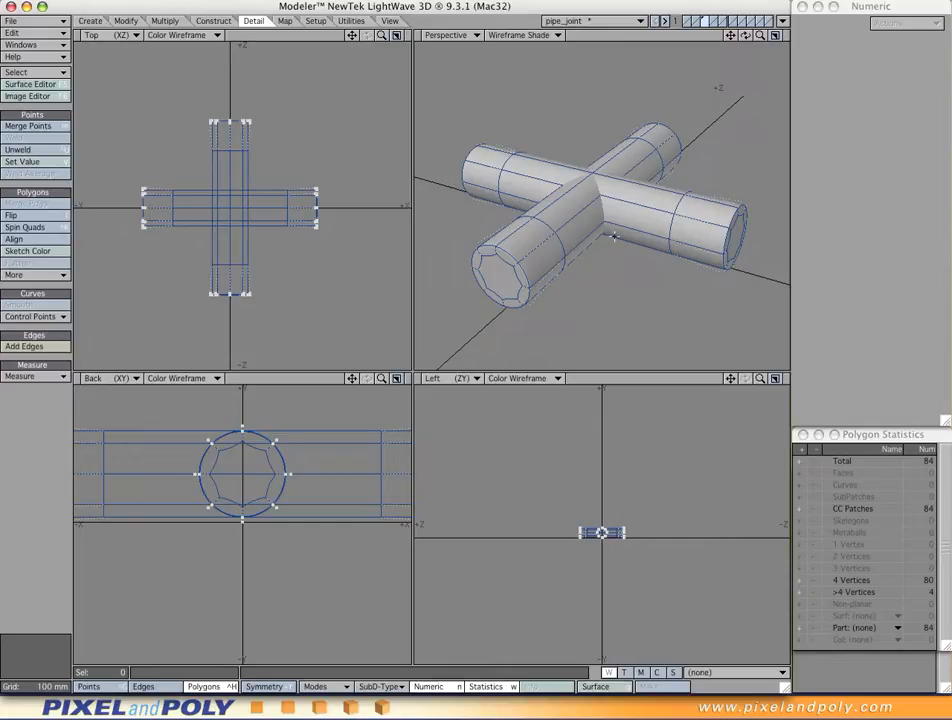
ctrl+alt+drag(613, 238, 555, 266)
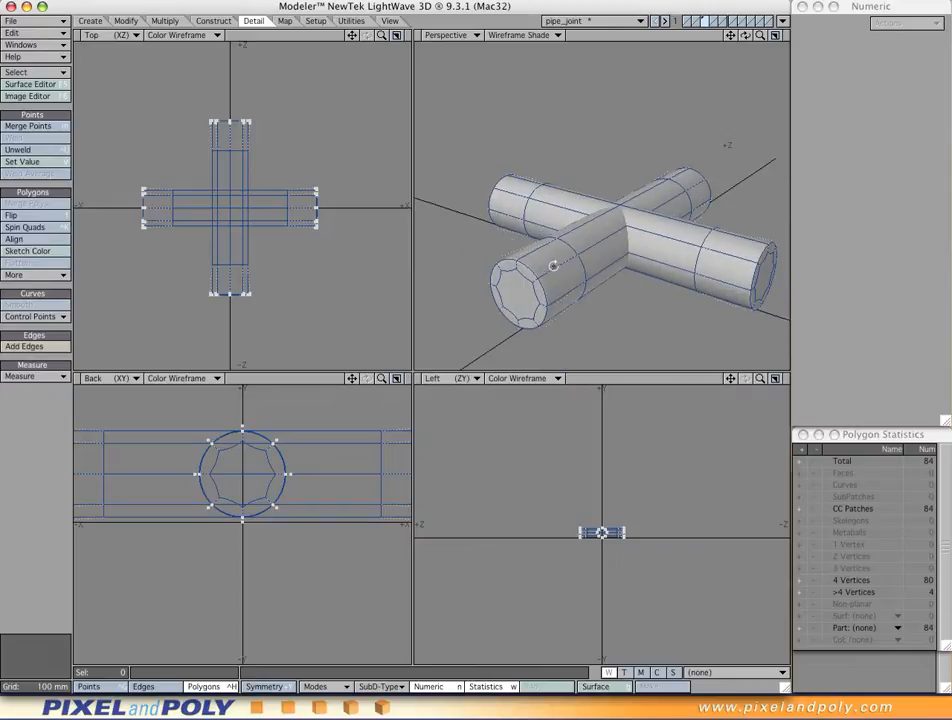
mouse_move(620, 238)
alt+mouse_down()
mouse_move(620, 254)
mouse_move(589, 230)
mouse_move(613, 244)
alt+mouse_up()
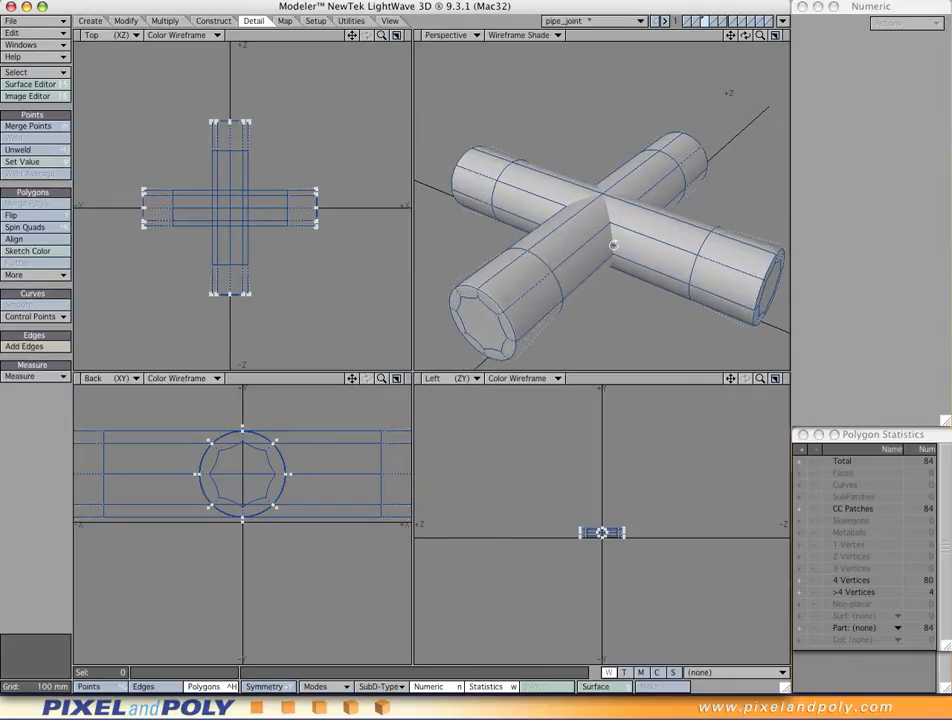
key(Tab)
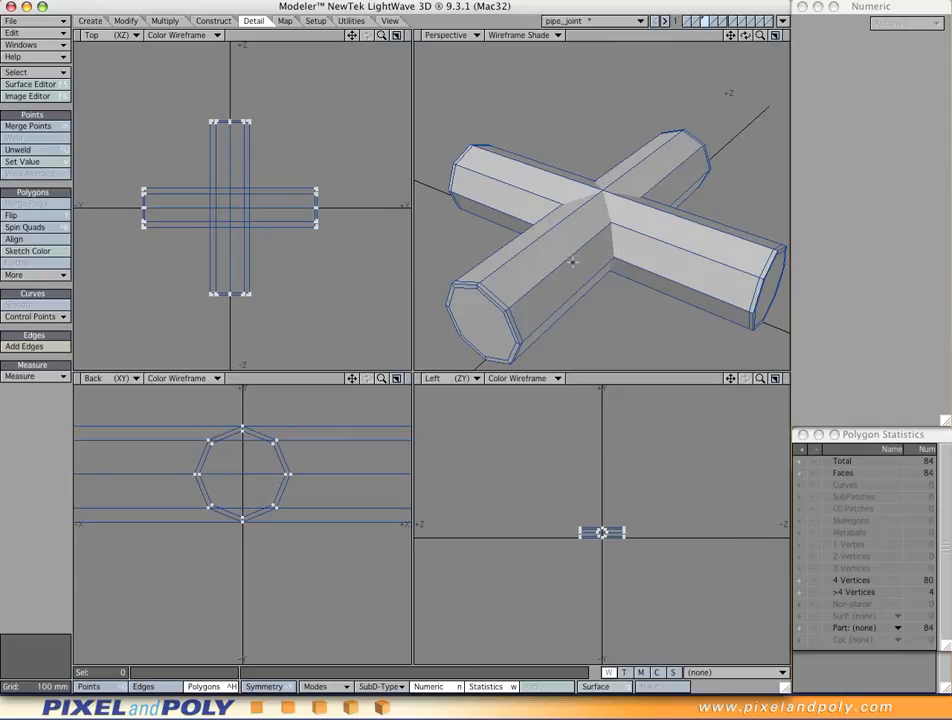
alt+drag(573, 262, 638, 255)
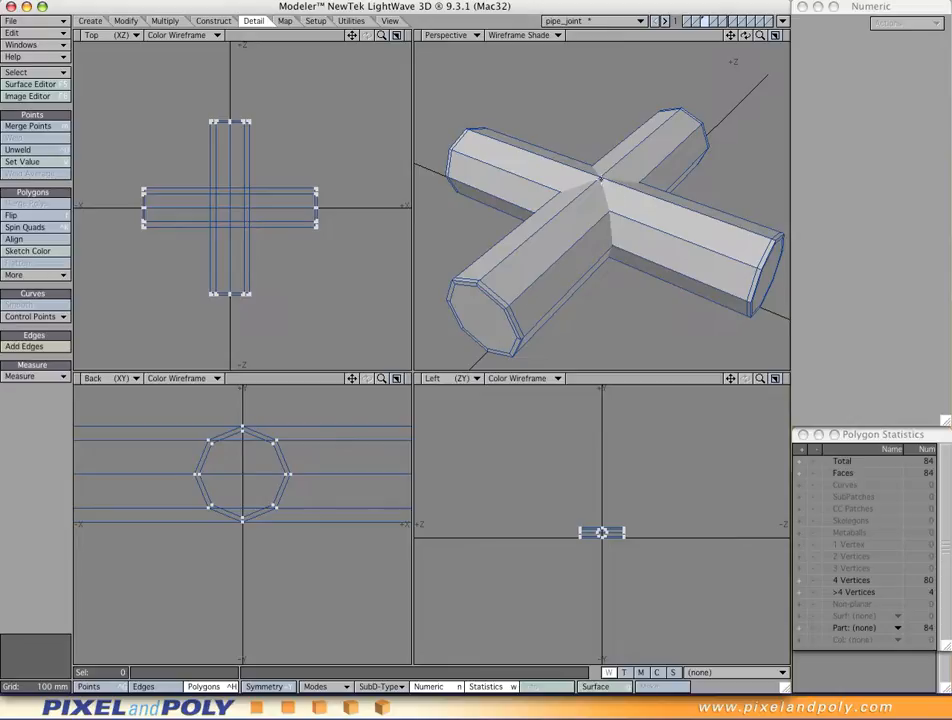
Place a copy of the pipe running along Z in the fourth layer and return to the layer with both pipes.
double_click(528, 279)
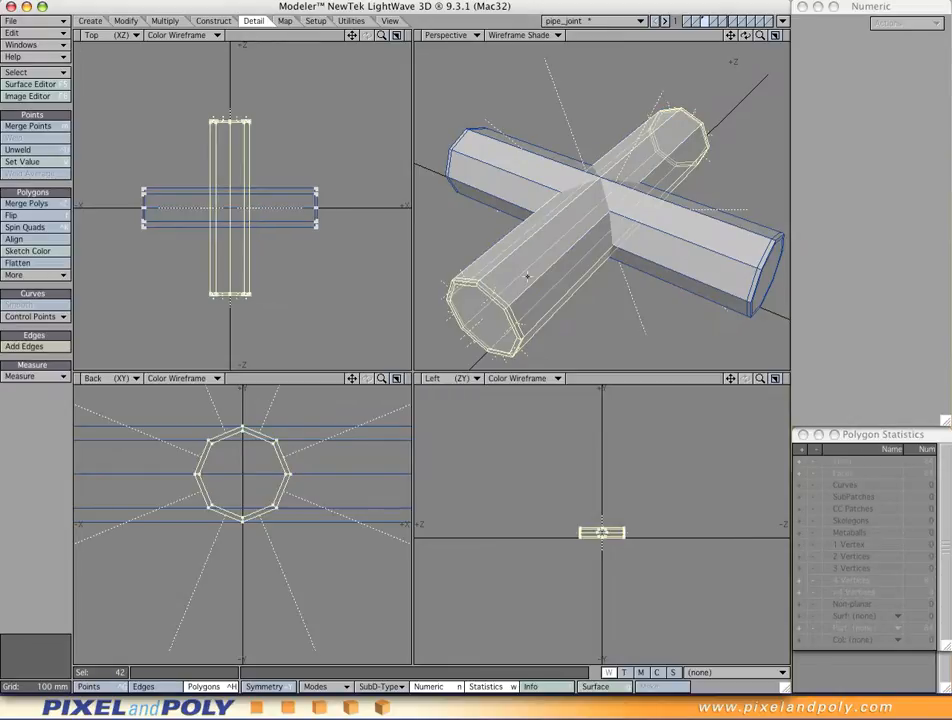
click(699, 21)
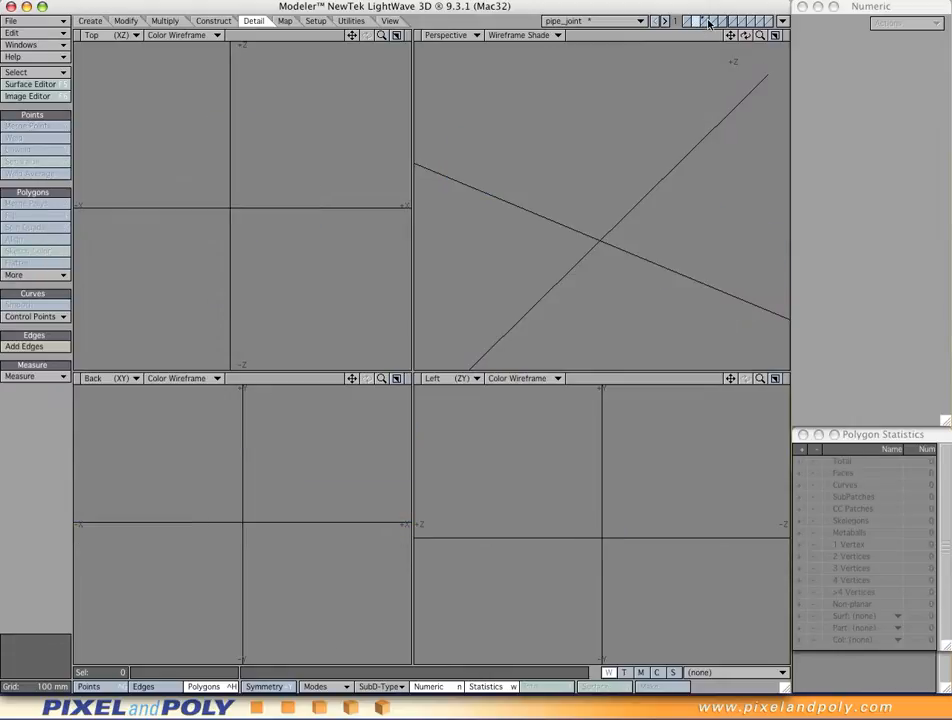
click(718, 21)
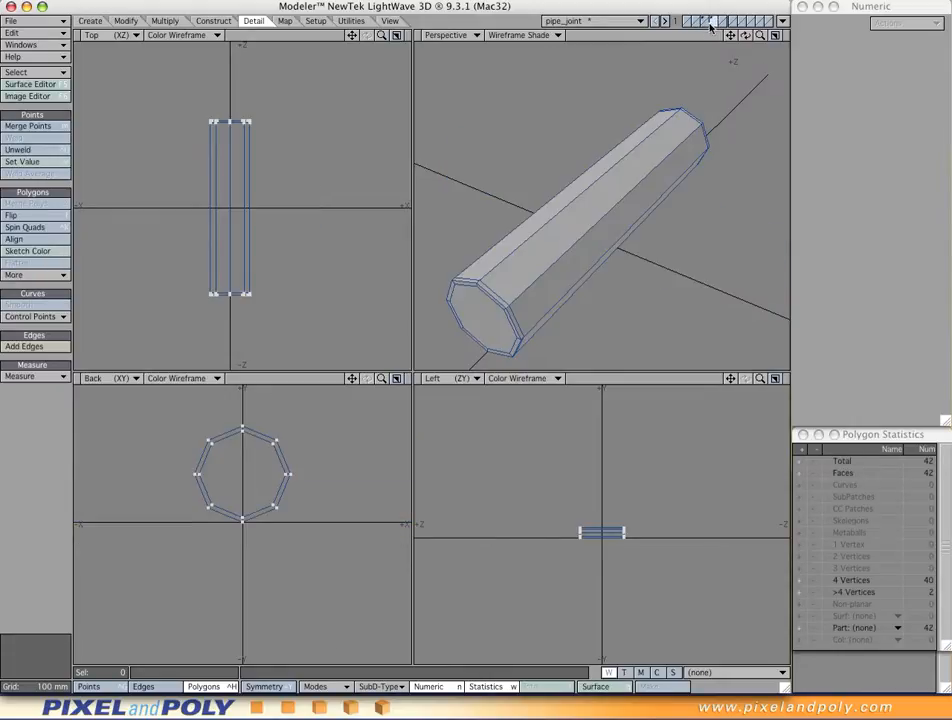
click(707, 22)
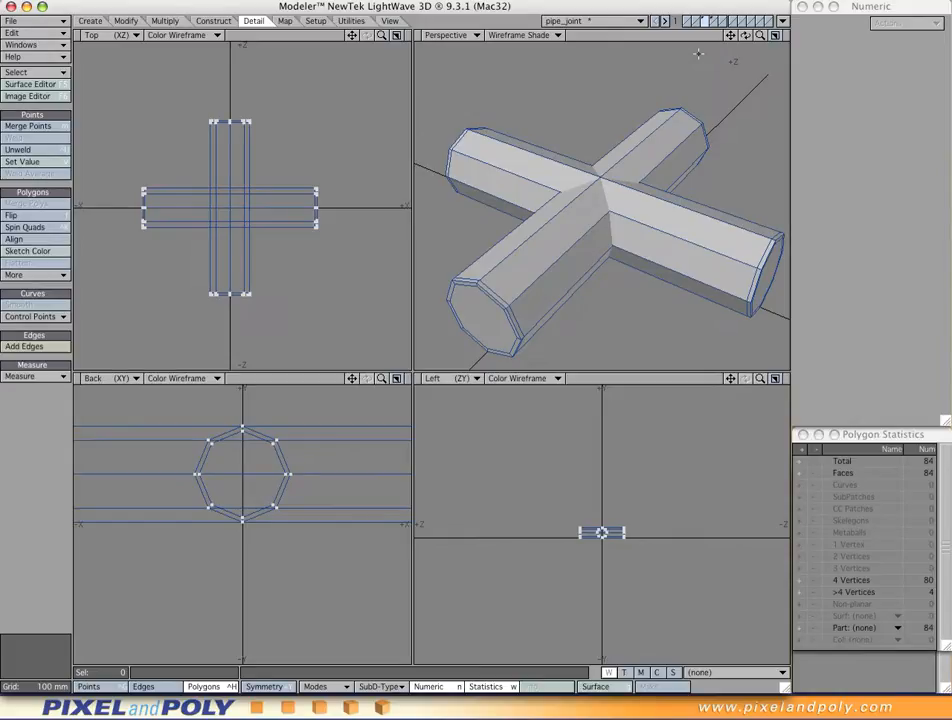
alt+drag(616, 213, 612, 221)
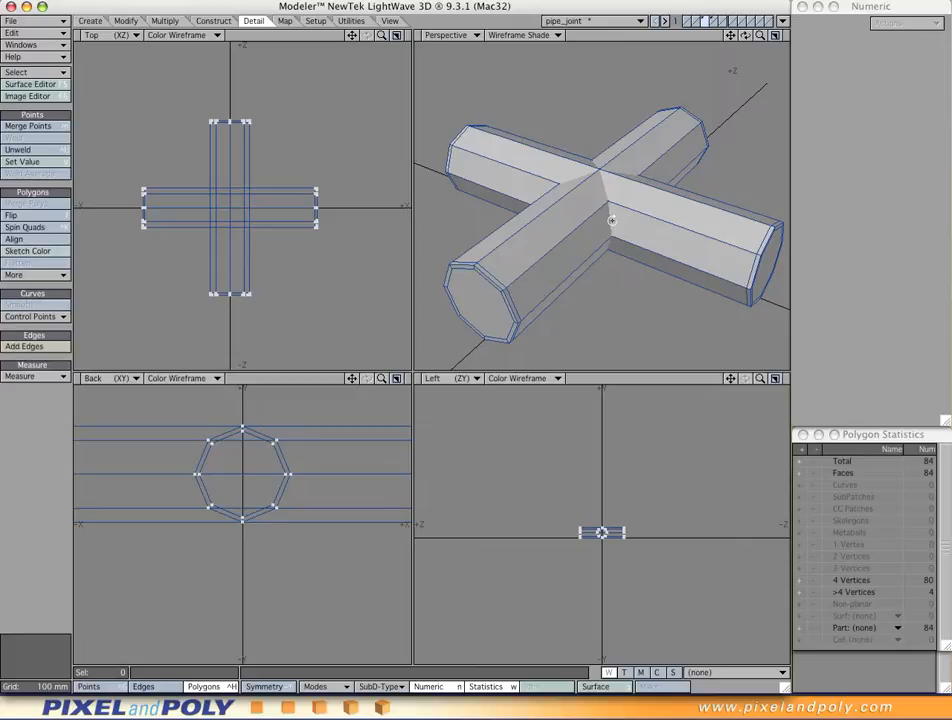
Select the whole connected pipe running along X and unite it with the crossing pipe using the speed Boolean union.
double_click(689, 248)
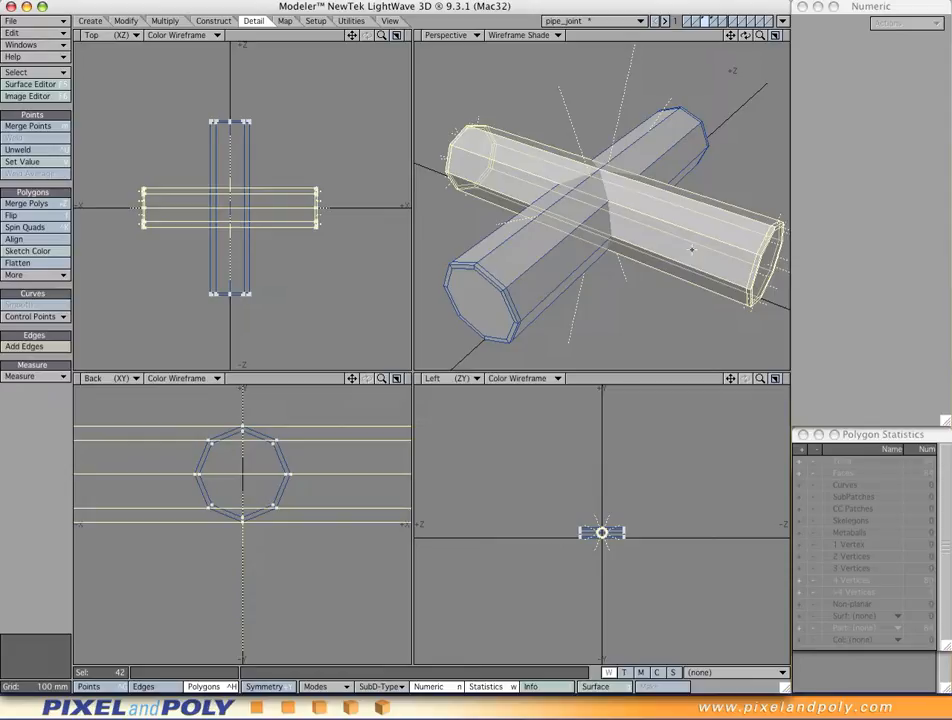
click(672, 287)
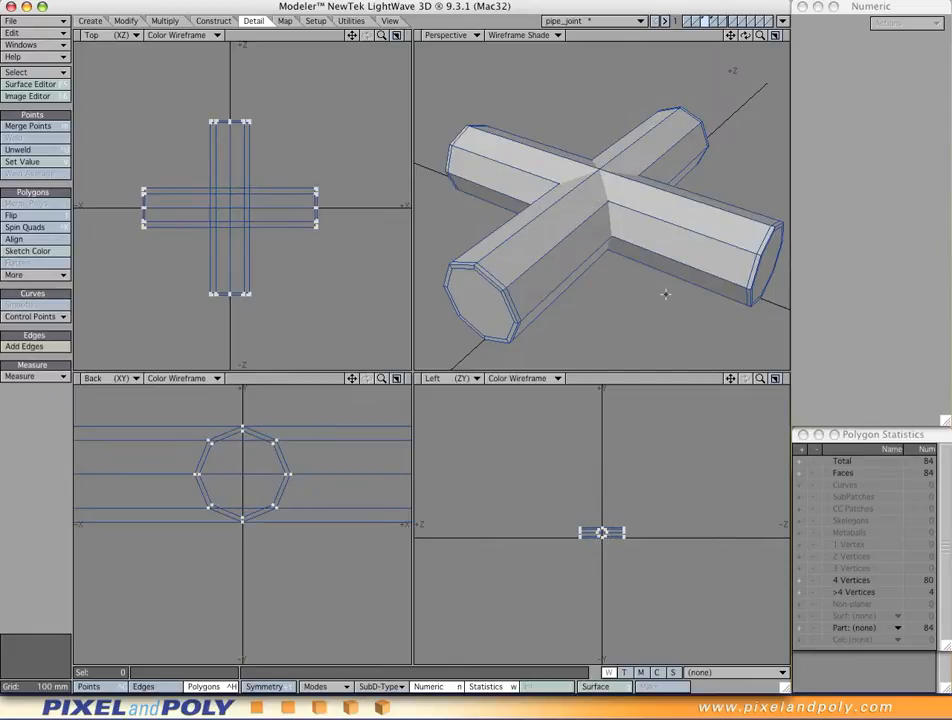
click(661, 240)
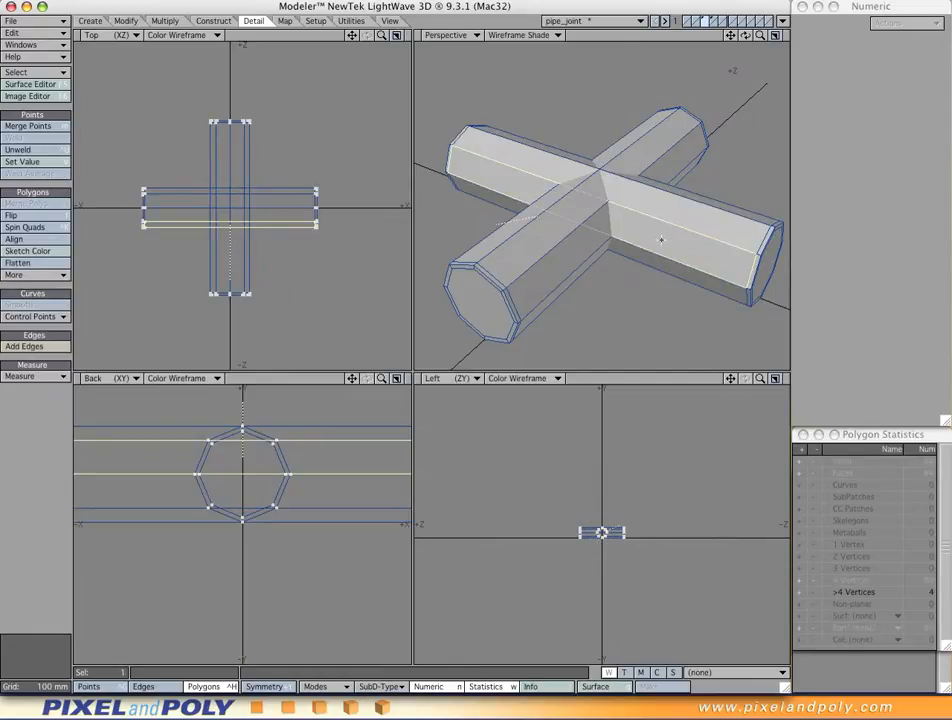
double_click(661, 240)
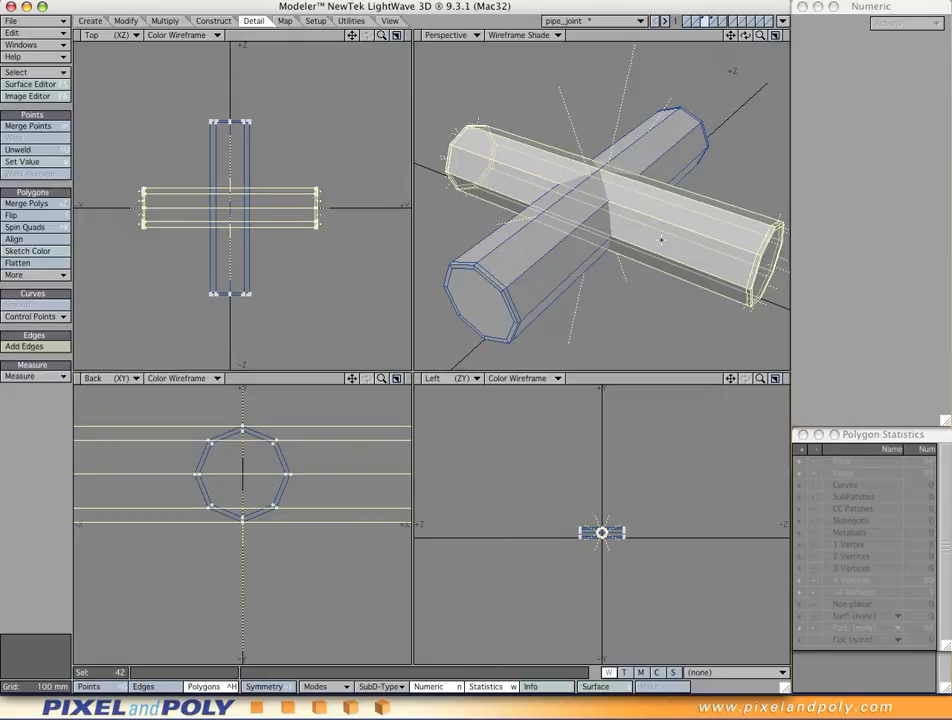
click(213, 20)
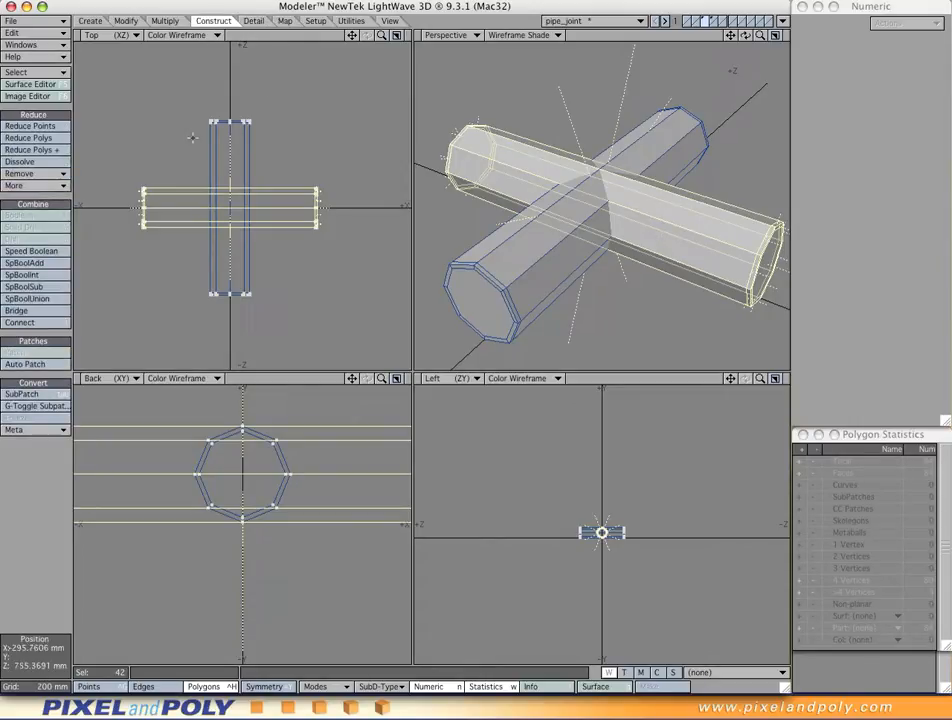
click(25, 302)
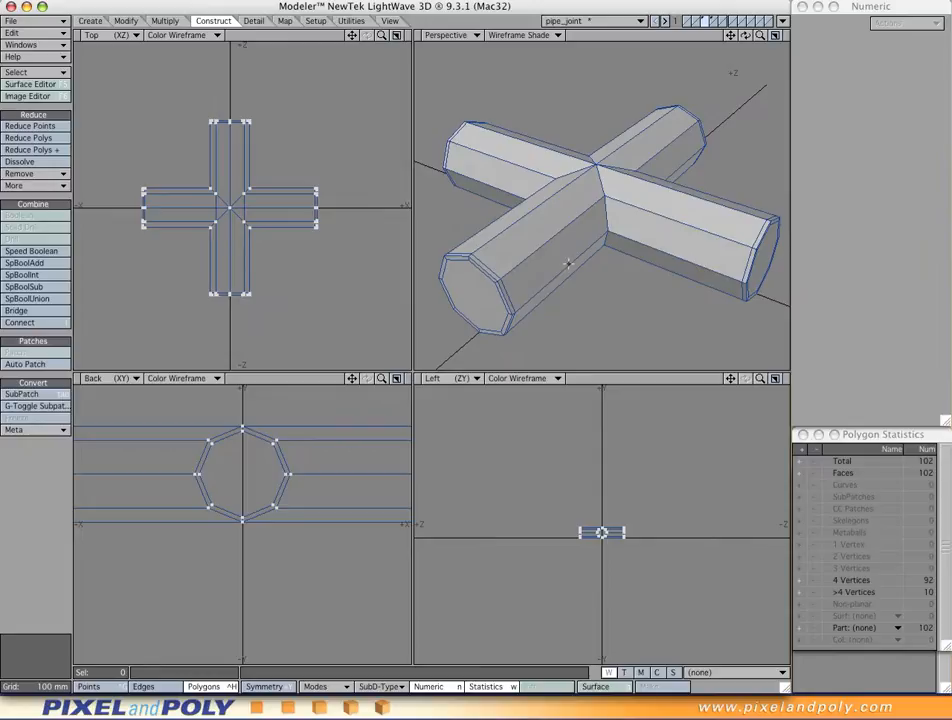
Merge the united mesh's duplicate points with the Automatic range, keeping 1-point polygons.
key(m)
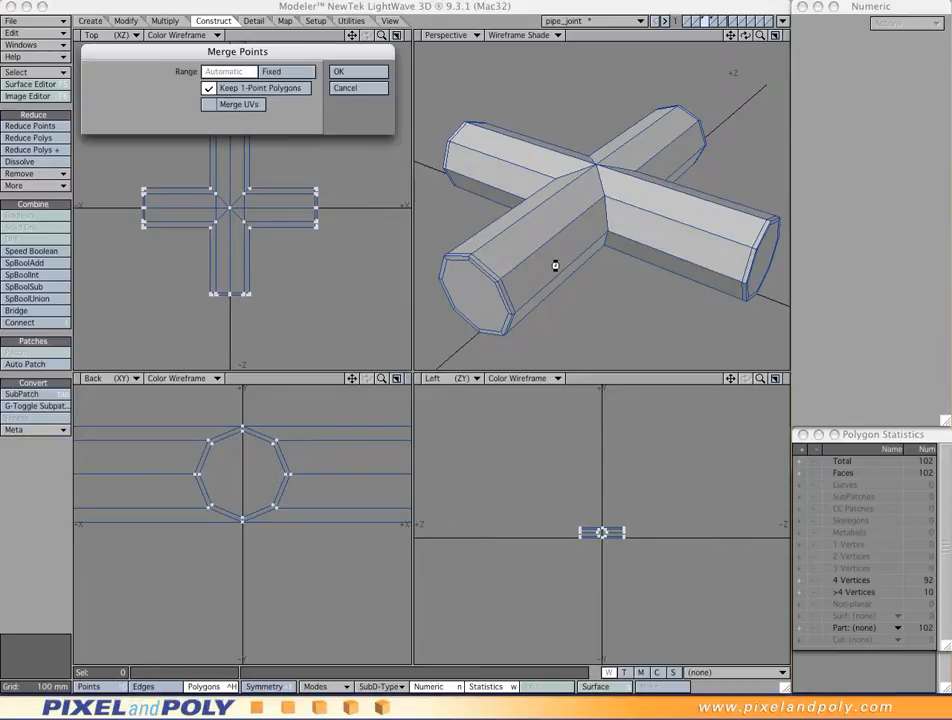
click(340, 72)
key(Return)
Weld the cluster of nearly coincident points at the centre of the junction's underside into one point.
alt+drag(629, 229, 601, 240)
key(ctrl+g)
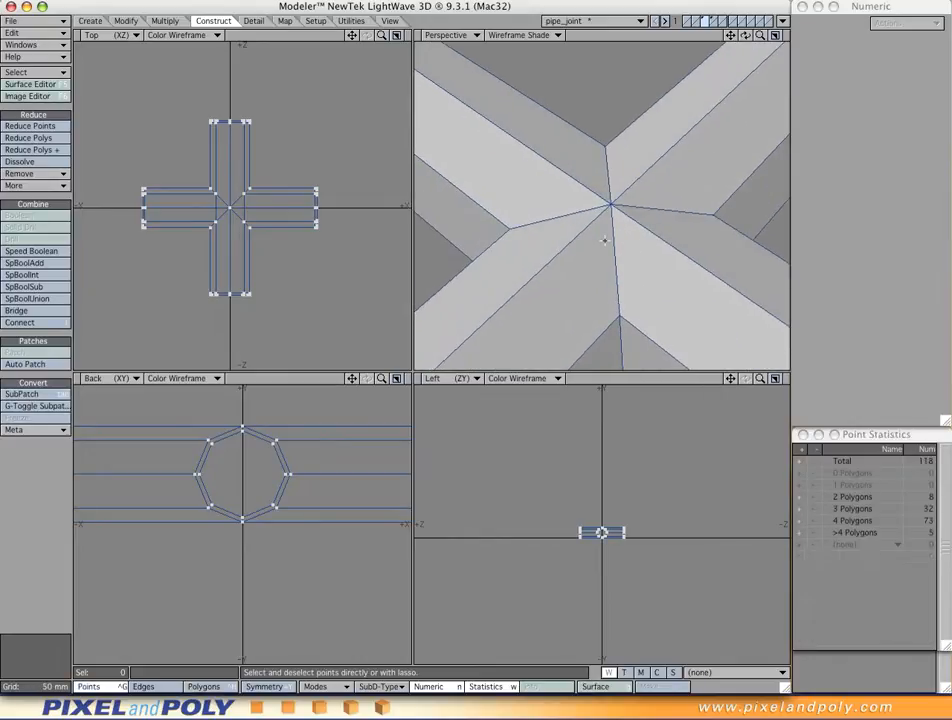
click(611, 207)
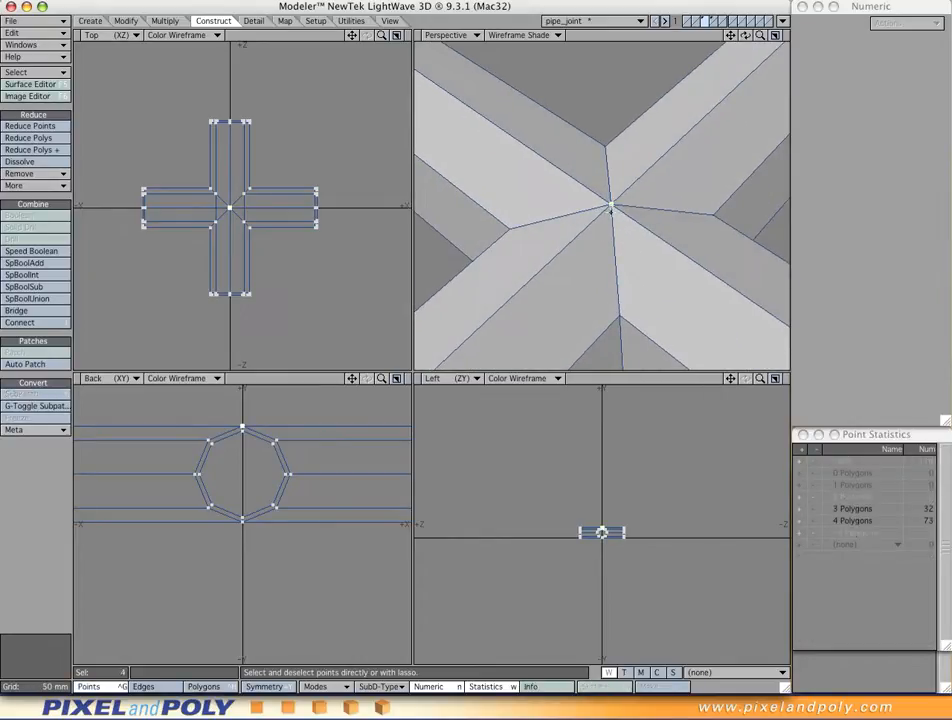
alt+drag(574, 253, 574, 225)
key(slash)
click(560, 191)
key(slash)
drag(583, 181, 602, 182)
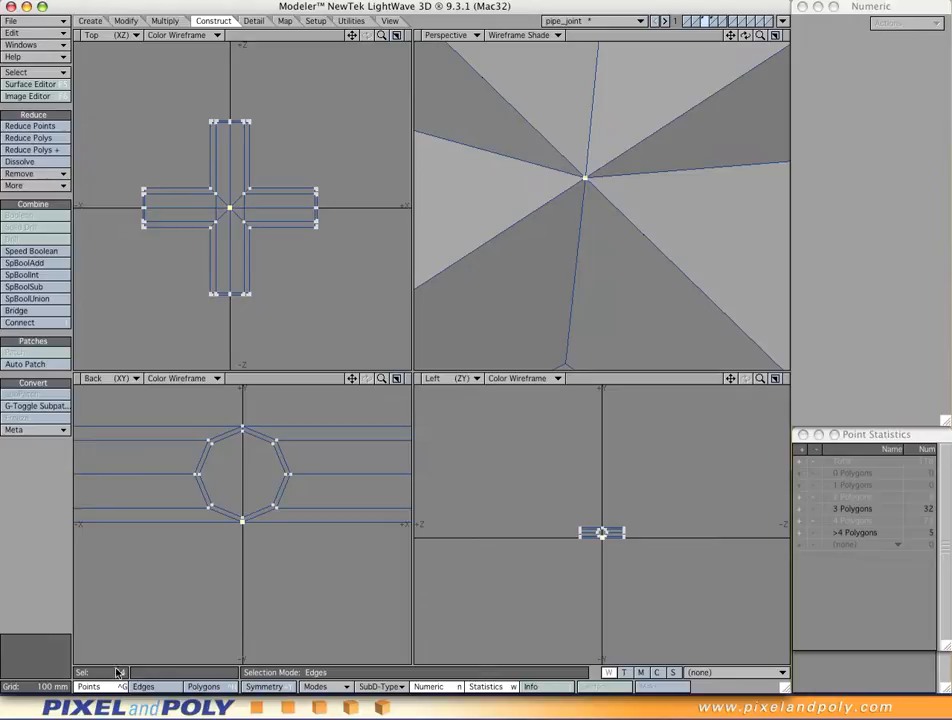
ctrl+shift+right_click(476, 261)
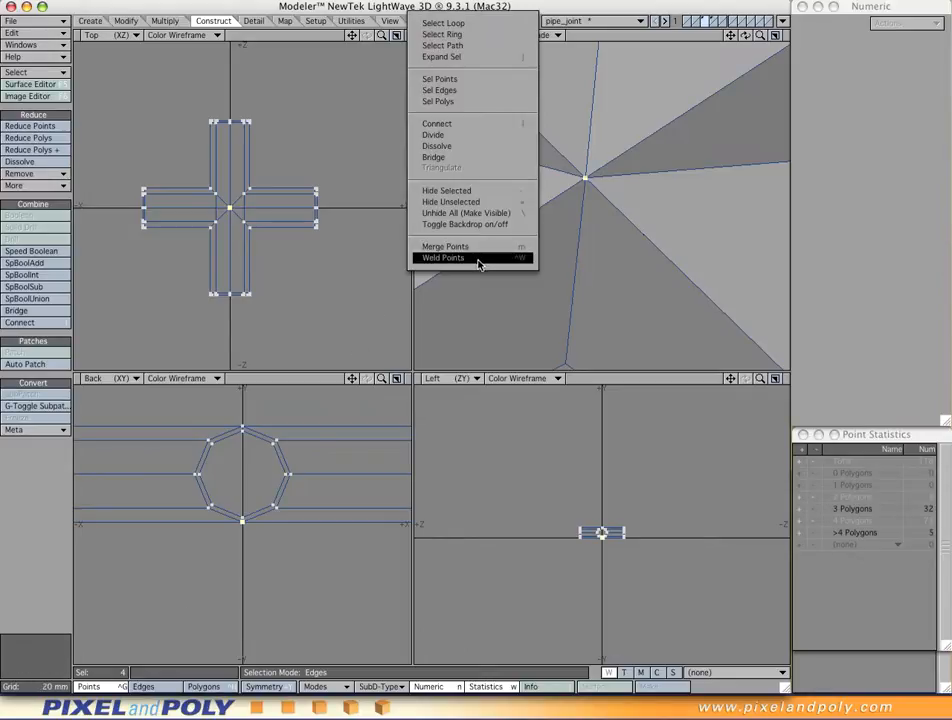
click(471, 263)
key(Return)
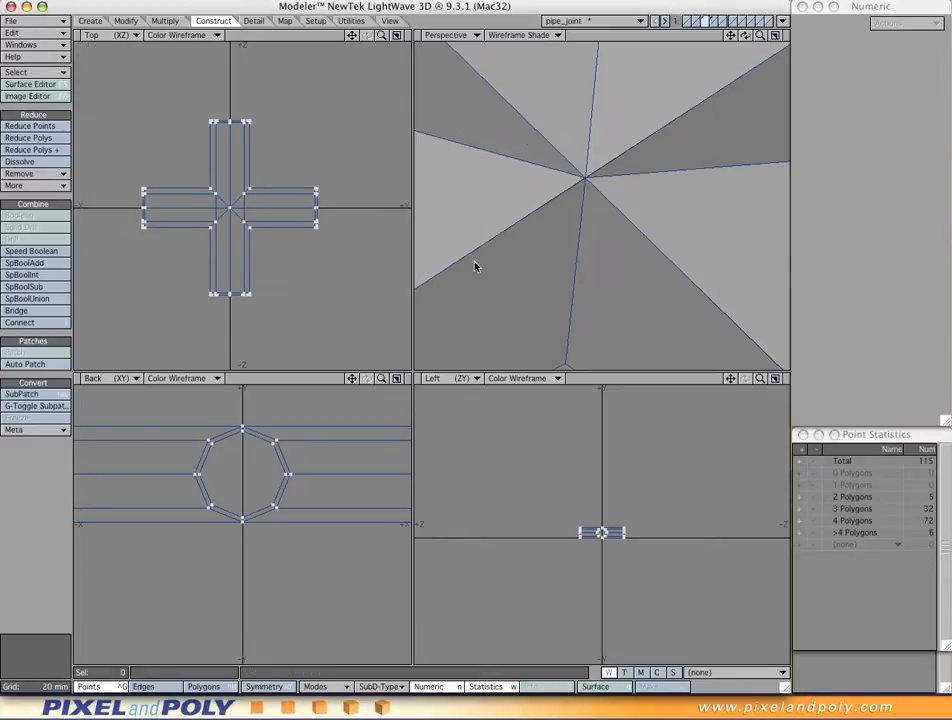
Weld the cluster of nearly coincident points at the centre of the junction's upper side.
scroll(616, 255, down, 5)
alt+drag(611, 171, 620, 265)
click(578, 244)
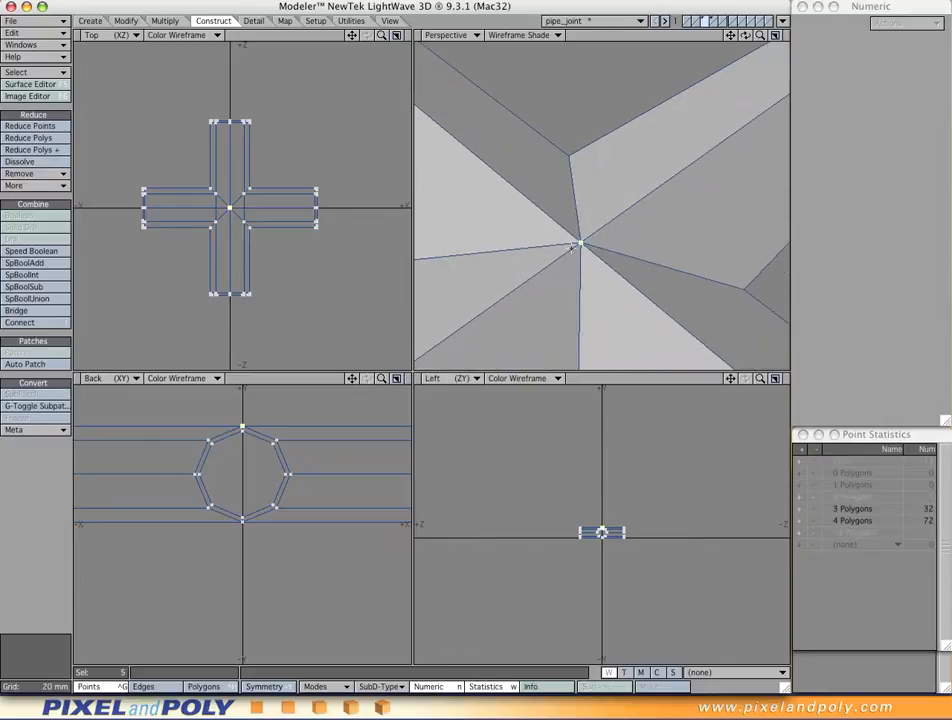
ctrl+shift+click(490, 264)
click(490, 264)
key(Return)
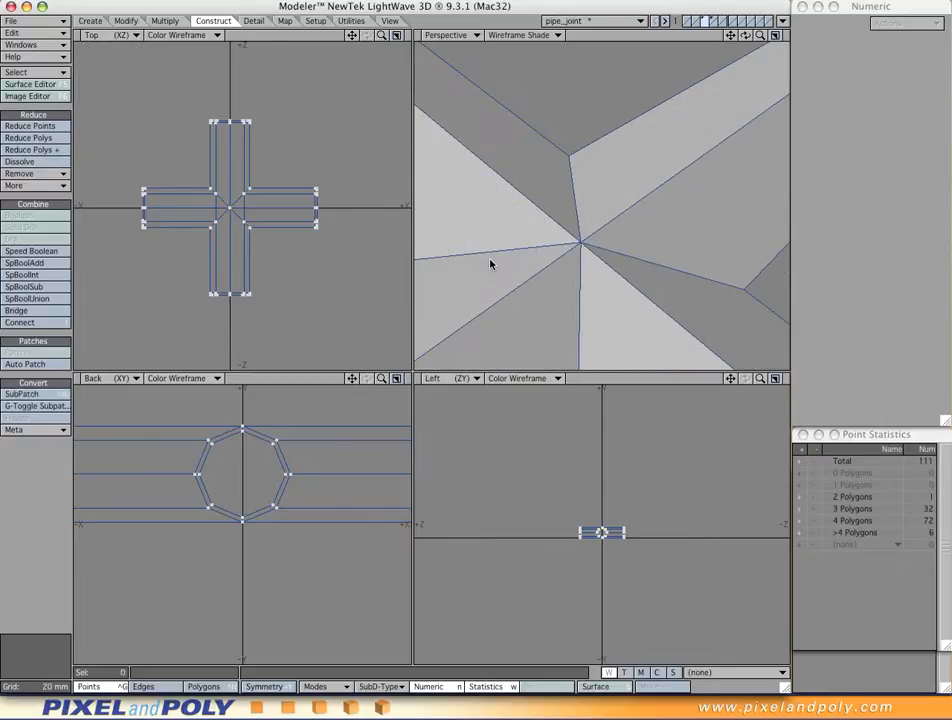
Select the polygons with 3 vertices at the junction through the polygon statistics and delete them.
ctrl+alt+drag(610, 293, 548, 250)
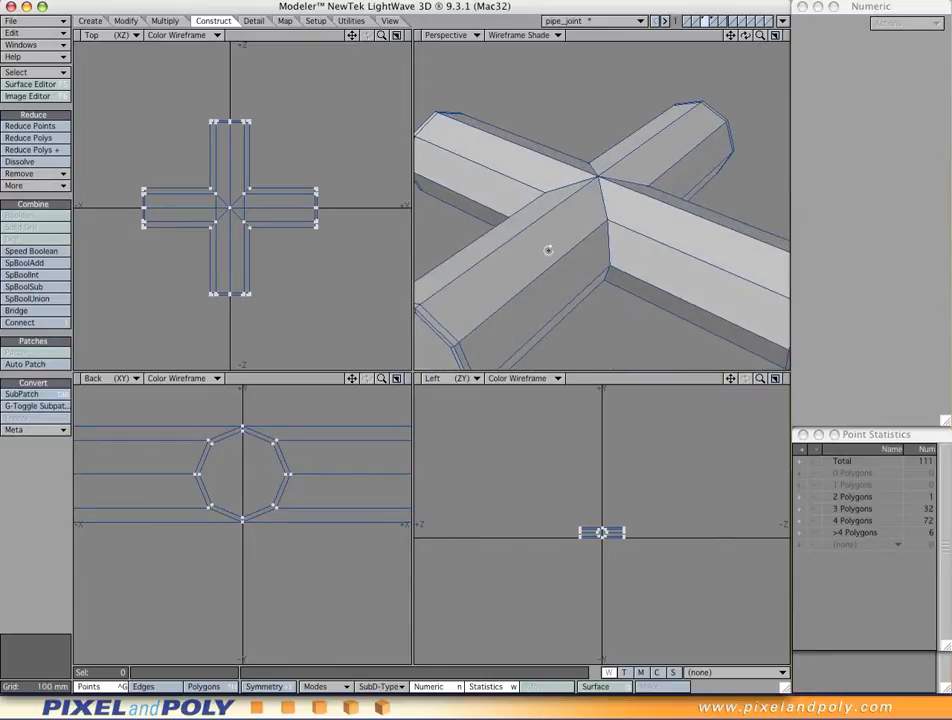
key(KP_0)
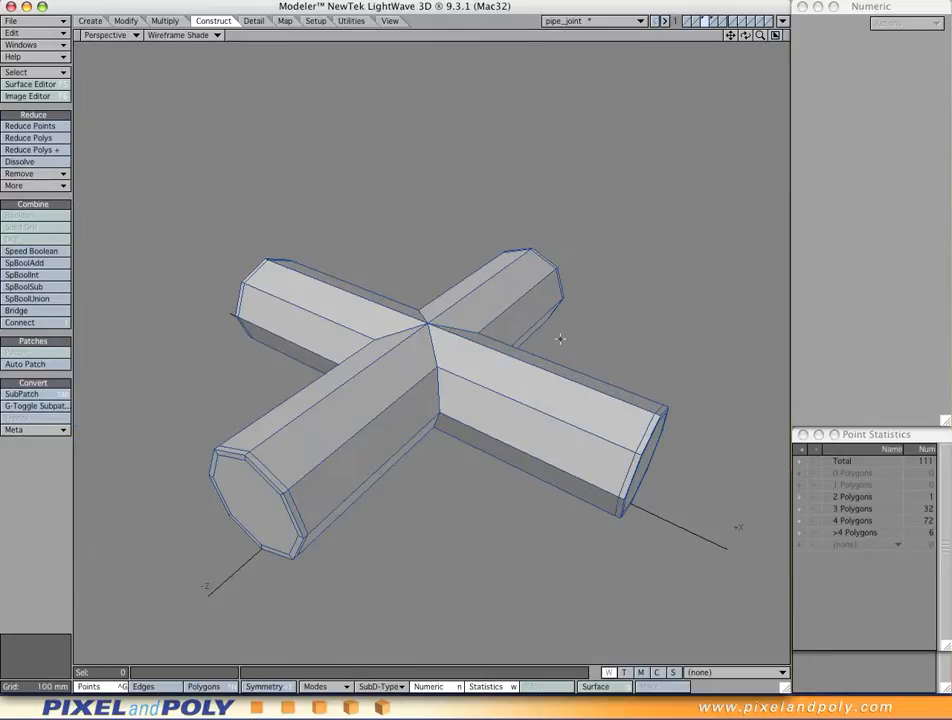
key(ctrl+h)
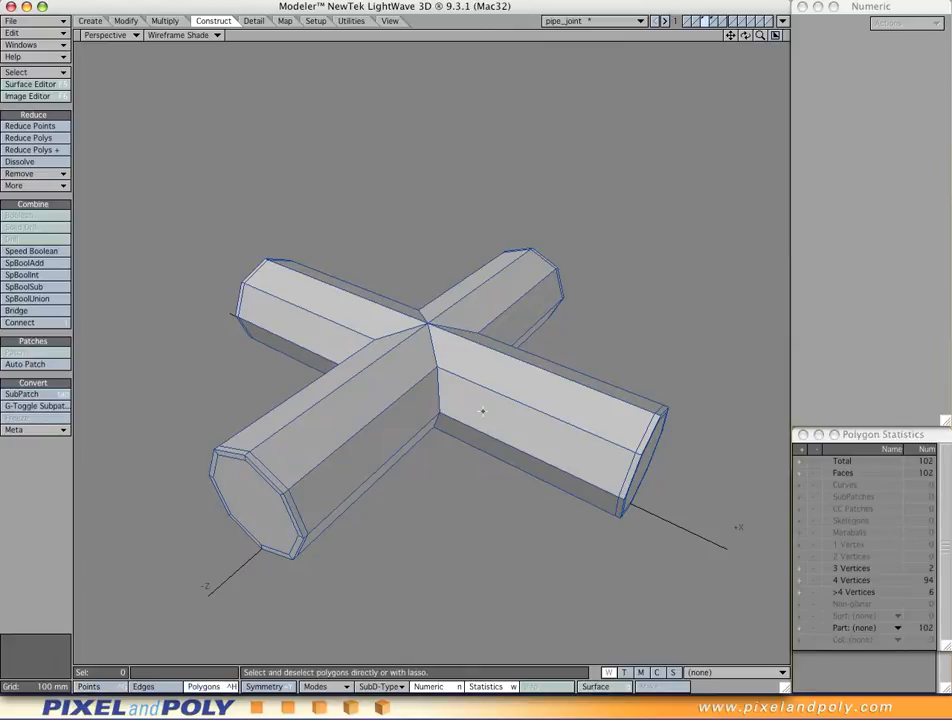
alt+drag(571, 498, 511, 470)
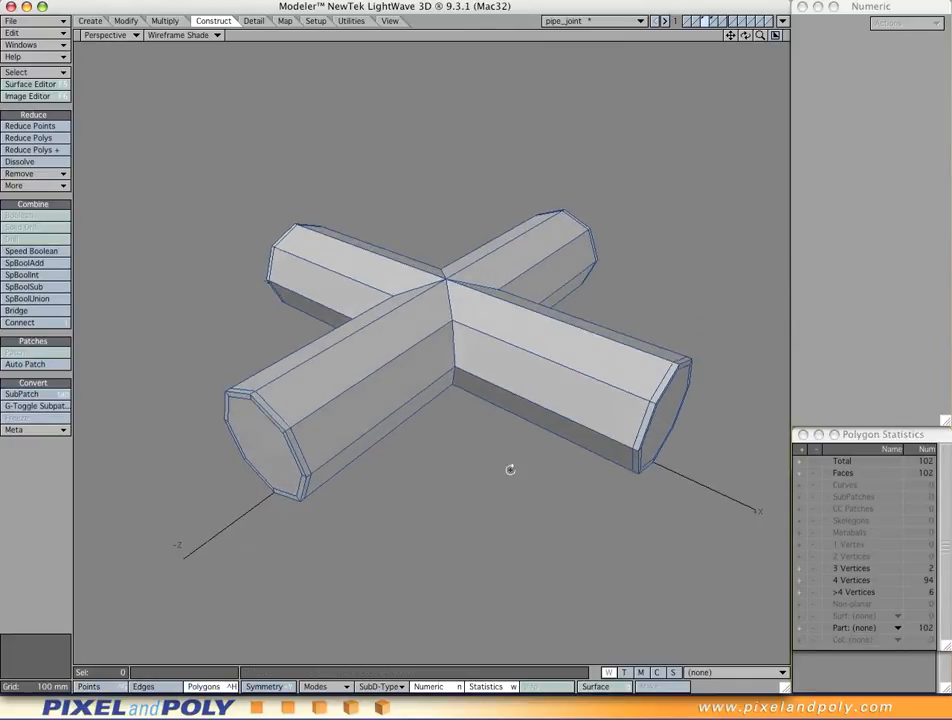
click(799, 568)
alt+drag(476, 340, 546, 370)
alt+drag(546, 370, 414, 493)
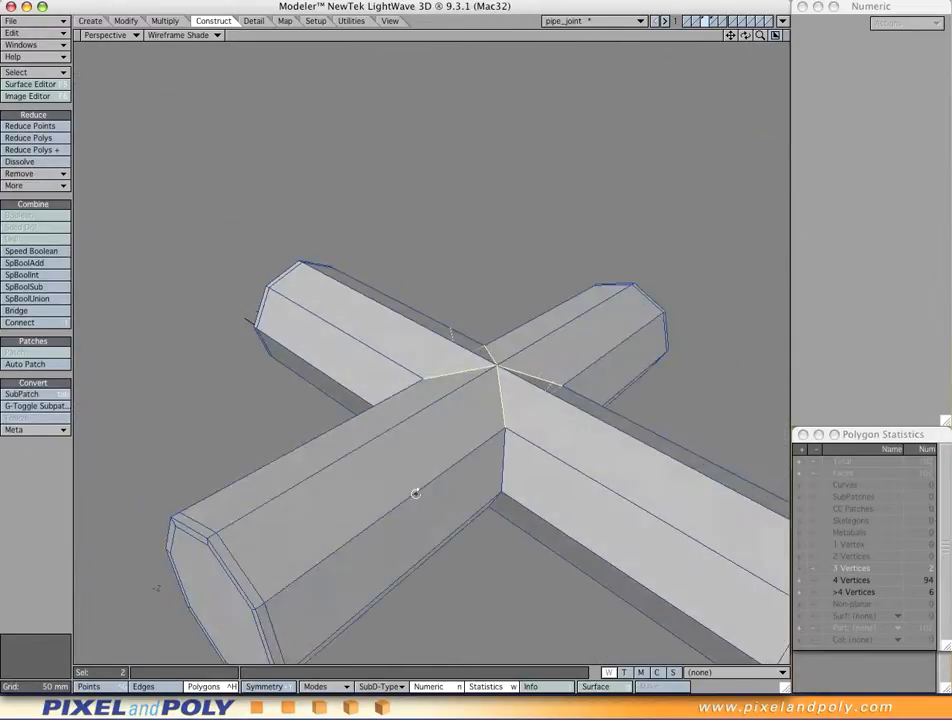
ctrl+alt+drag(518, 440, 291, 413)
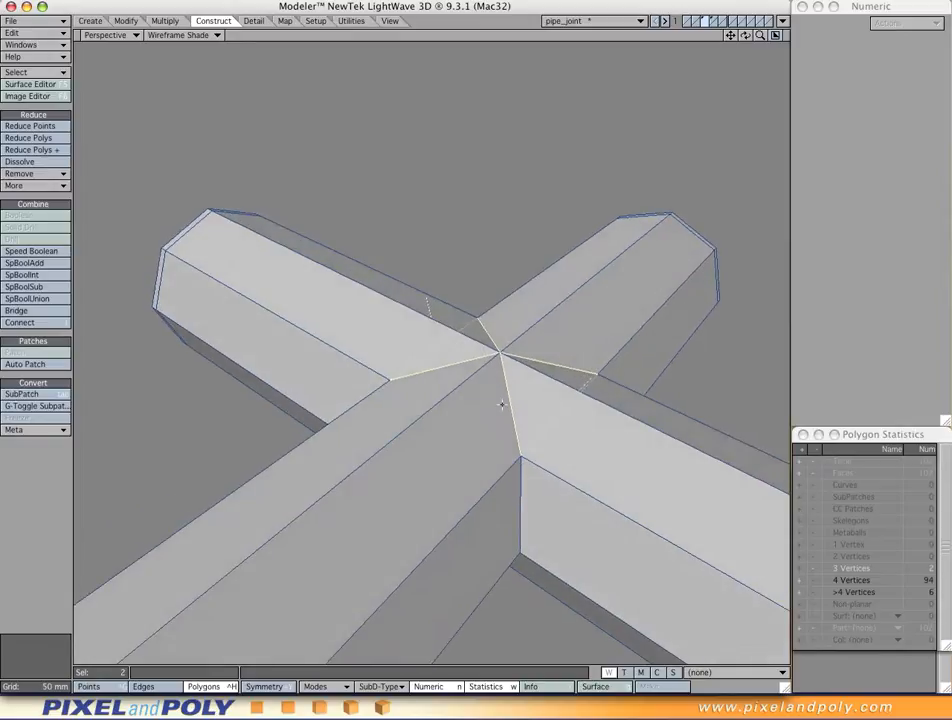
key(Delete)
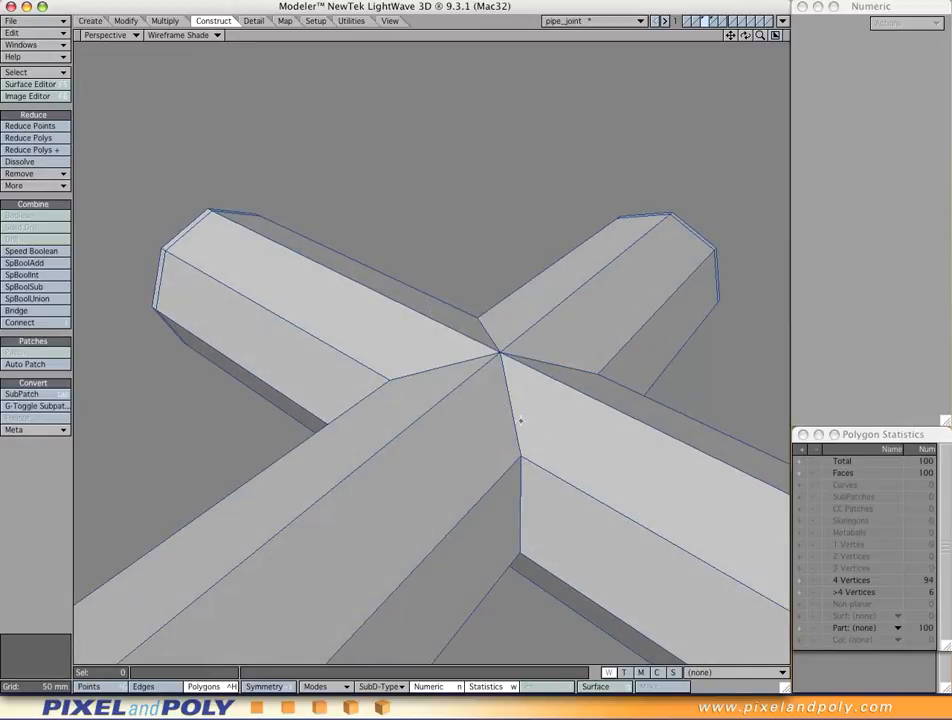
Preview the united pipe joint as subdivision patches, inspect the blended junction, and return it to plain polygons.
ctrl+alt+drag(590, 455, 617, 453)
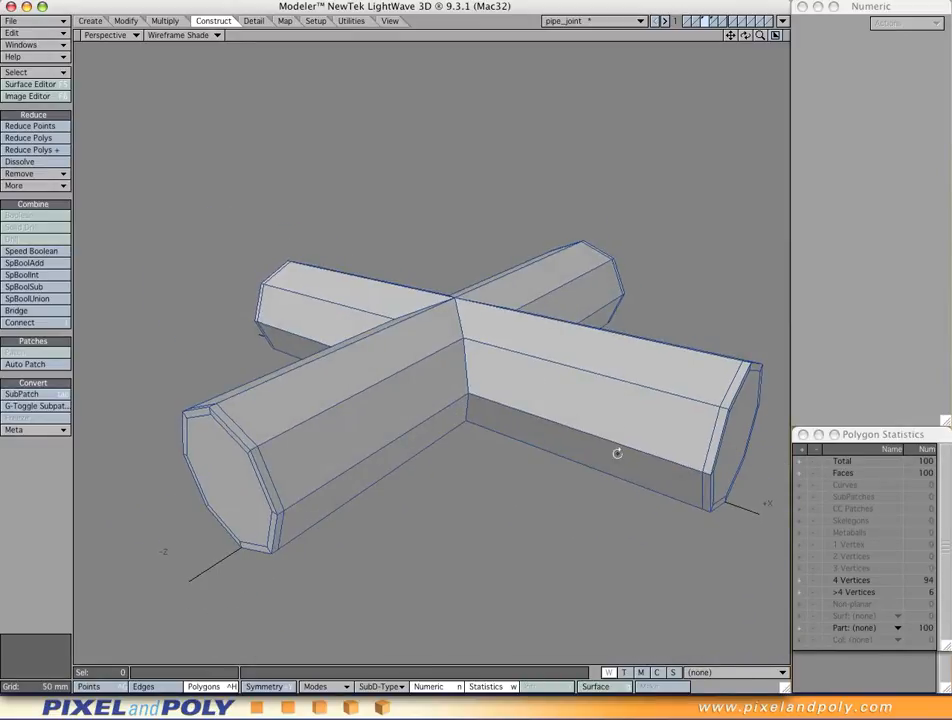
alt+drag(570, 420, 458, 428)
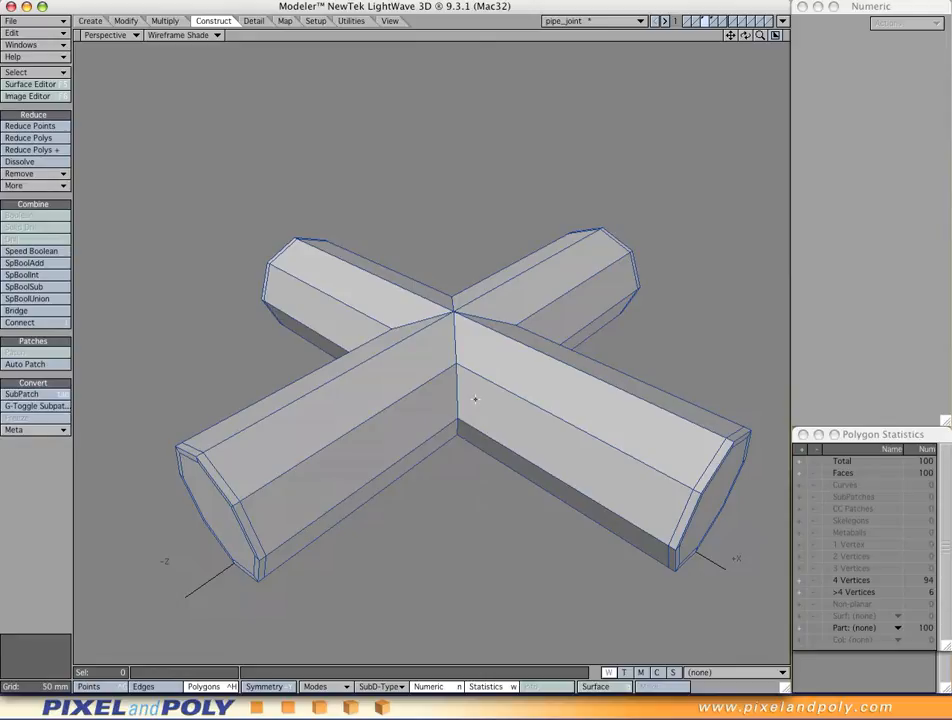
key(KP_0)
ctrl+alt+drag(632, 257, 546, 228)
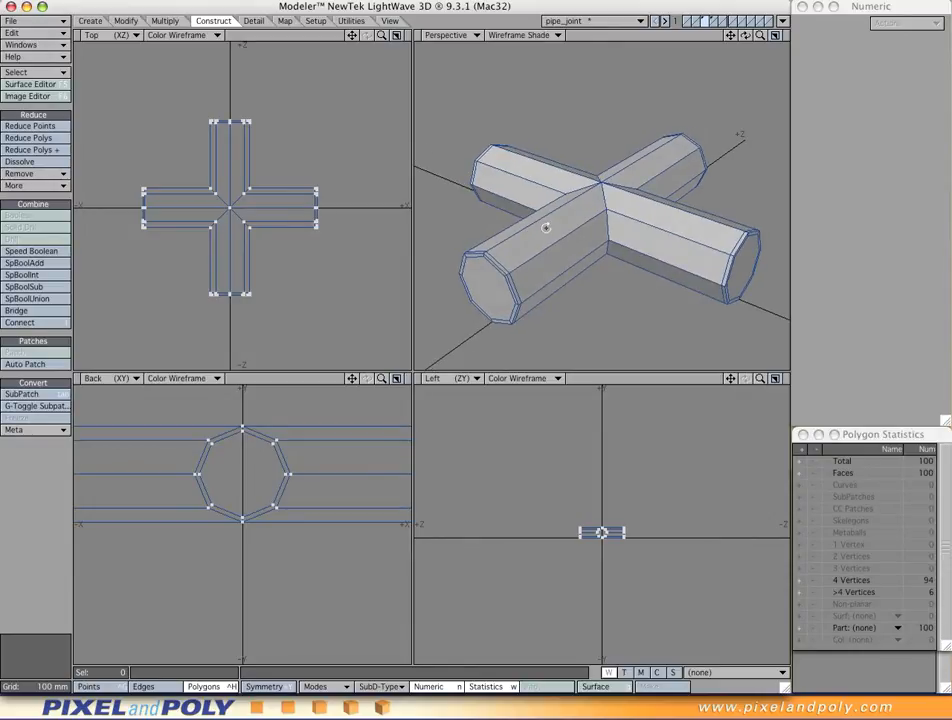
key(Tab)
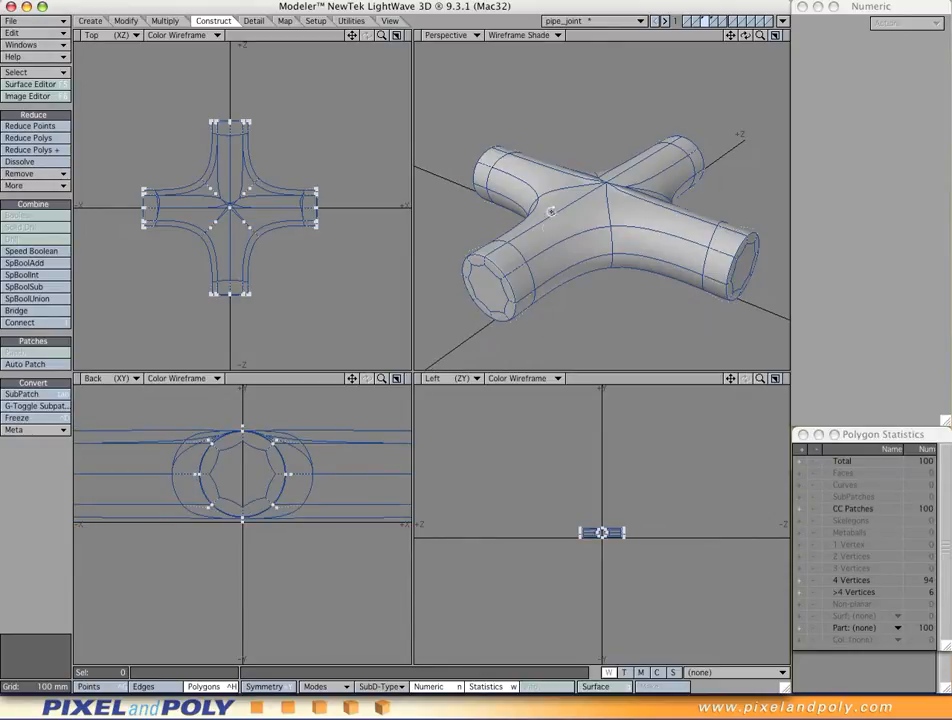
mouse_move(551, 212)
alt+mouse_down()
mouse_move(584, 208)
mouse_move(569, 291)
mouse_move(606, 272)
mouse_move(477, 207)
mouse_move(540, 191)
mouse_move(601, 193)
mouse_move(680, 223)
mouse_move(551, 228)
mouse_move(633, 210)
mouse_move(616, 234)
mouse_move(559, 223)
mouse_move(630, 275)
mouse_move(603, 272)
mouse_move(610, 278)
mouse_move(555, 238)
mouse_move(561, 191)
alt+mouse_up()
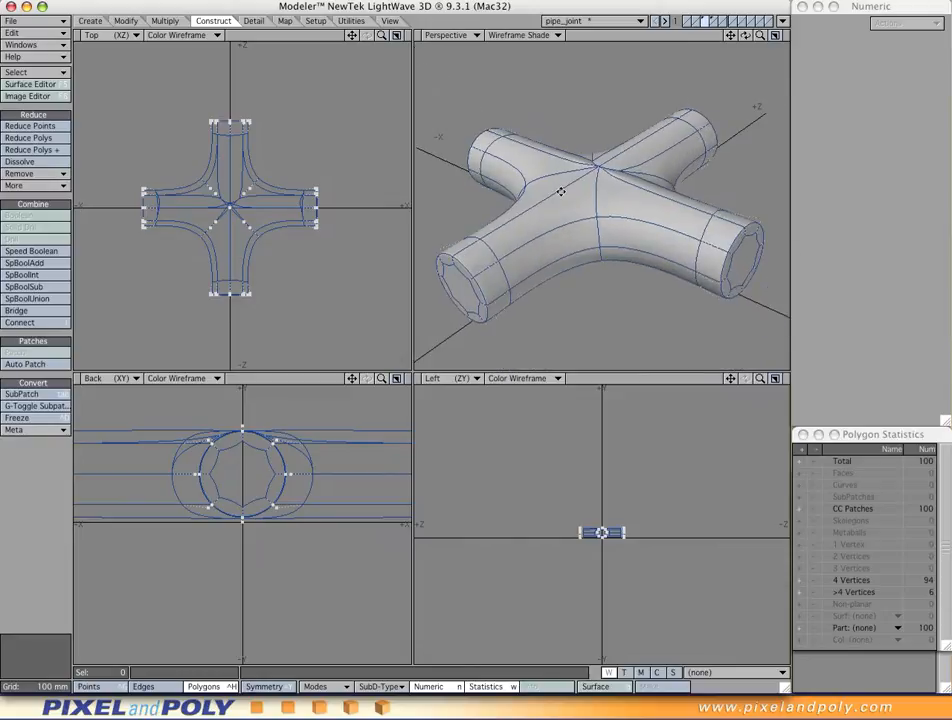
key(Tab)
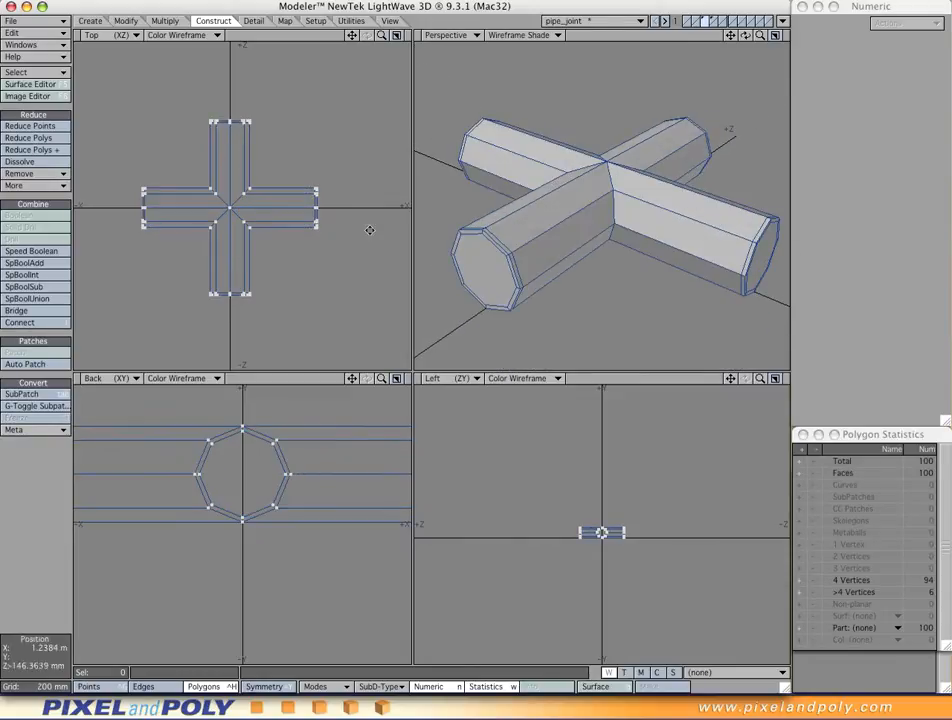
Weld the two remaining overlapping points at the centre of the junction's upper side.
alt+drag(516, 221, 586, 269)
key(ctrl+g)
click(592, 245)
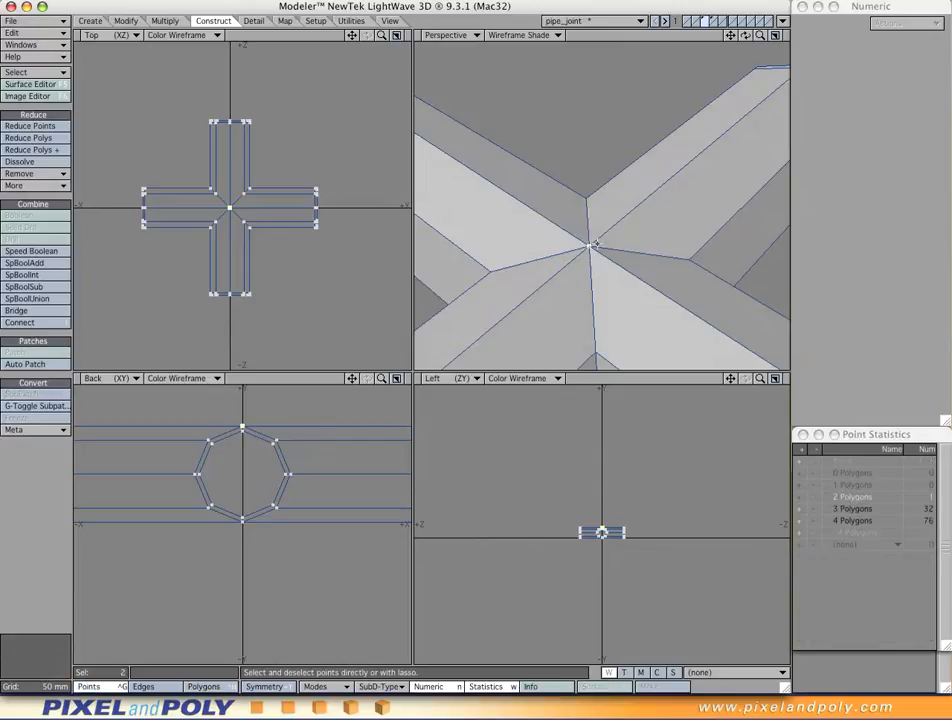
mouse_move(583, 284)
alt+mouse_down()
mouse_move(599, 272)
mouse_move(578, 268)
mouse_move(569, 285)
alt+mouse_up()
ctrl+shift+click(490, 234)
click(490, 228)
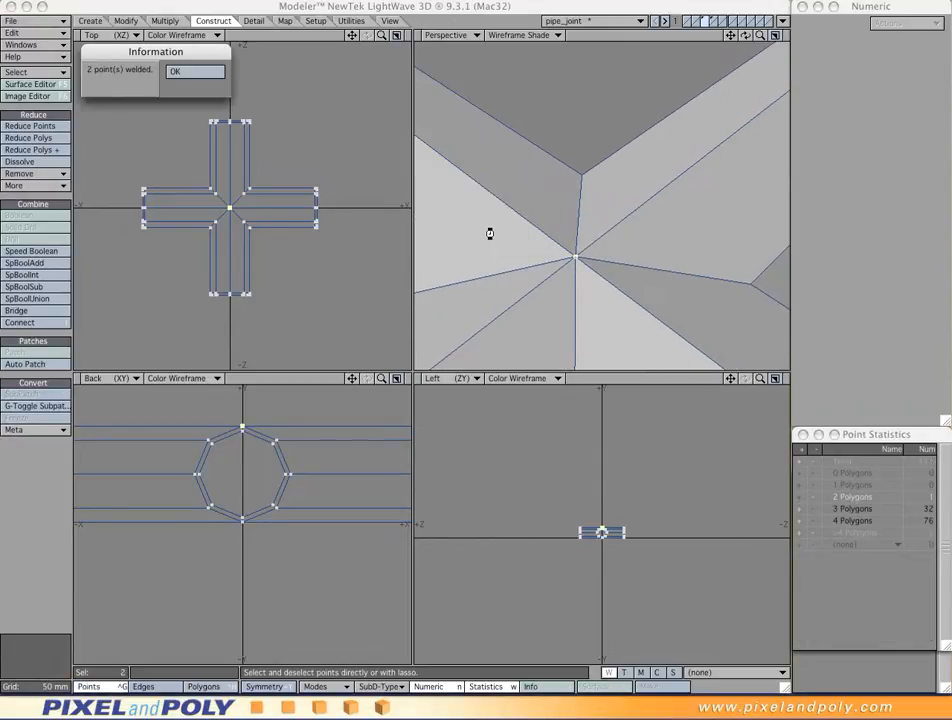
key(Return)
Check the central points where the pipes cross for leftover duplicates and clear the selection.
alt+drag(585, 283, 574, 328)
click(562, 349)
click(563, 349)
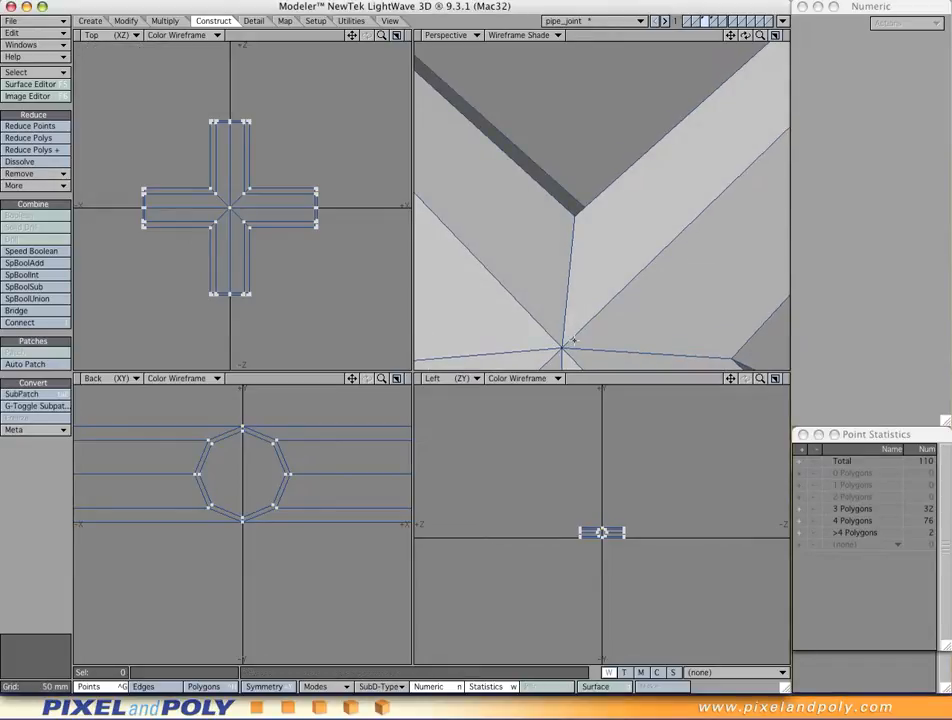
alt+drag(641, 324, 600, 204)
click(598, 203)
key(slash)
alt+drag(654, 179, 590, 232)
scroll(590, 232, down, 5)
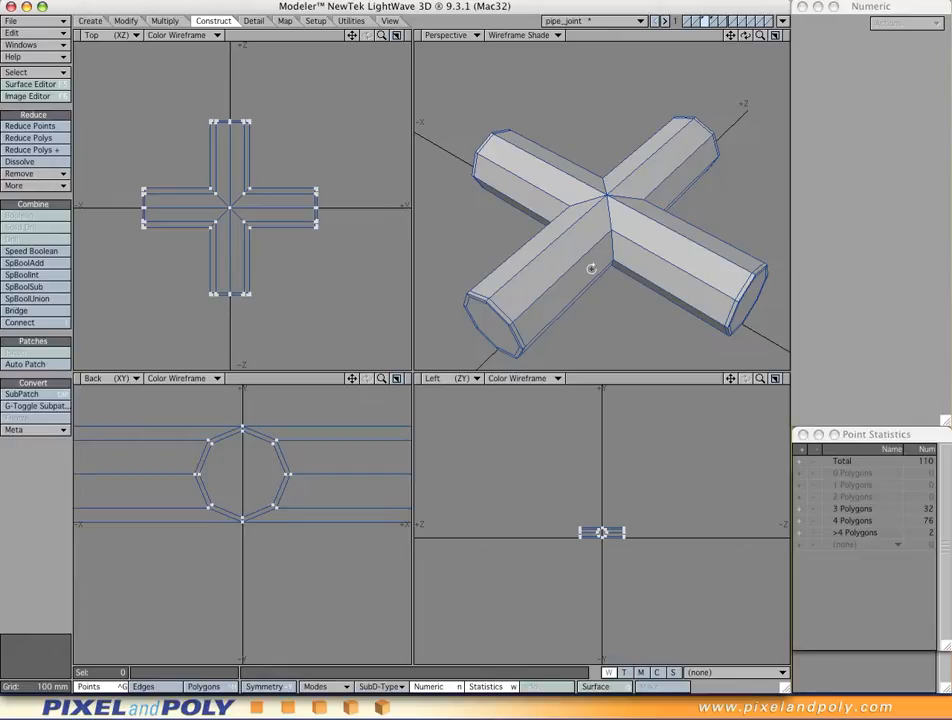
Knife a diagonal cut beside the junction's seam from -X/+Z to +X/-Z, about X 242, Z -284 mm to X -261, Z 220 mm.
key(0)
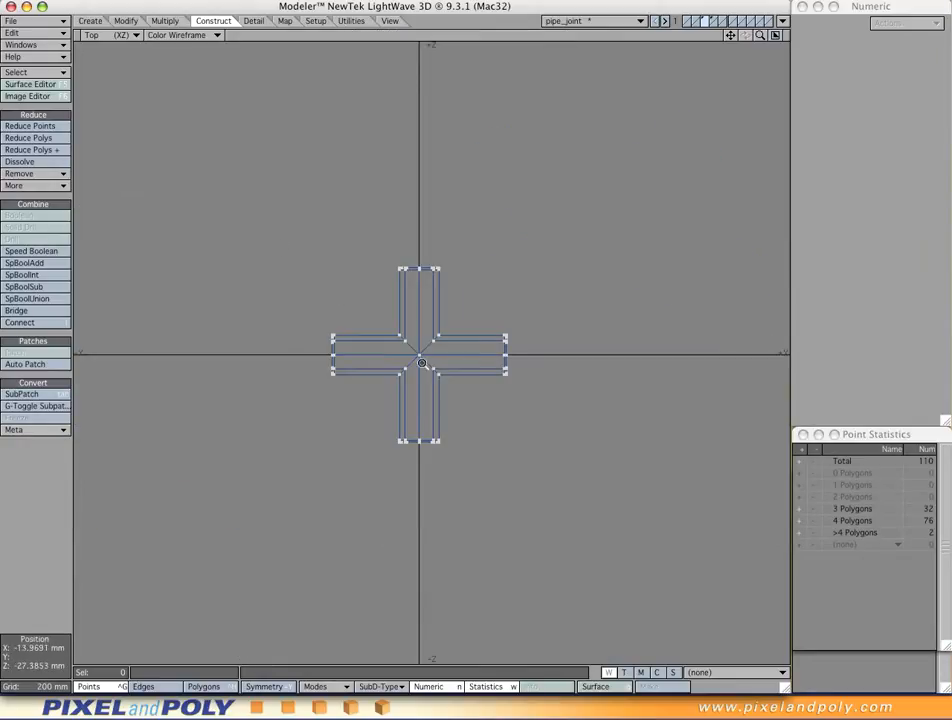
scroll(554, 395, up, 4)
scroll(554, 395, up, 1)
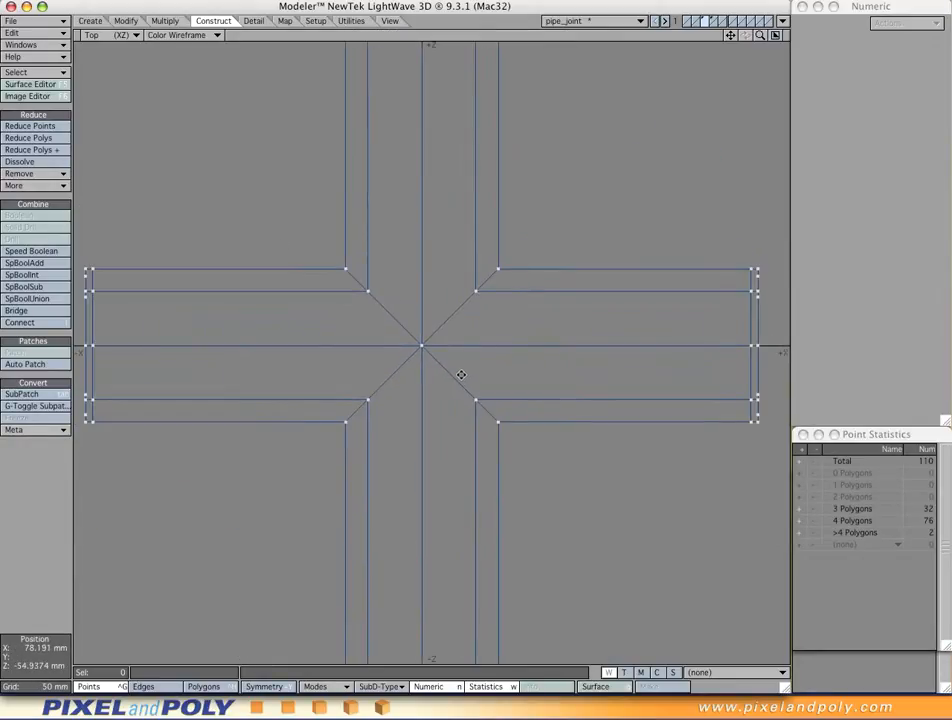
alt+drag(461, 375, 421, 414)
scroll(461, 397, up, 2)
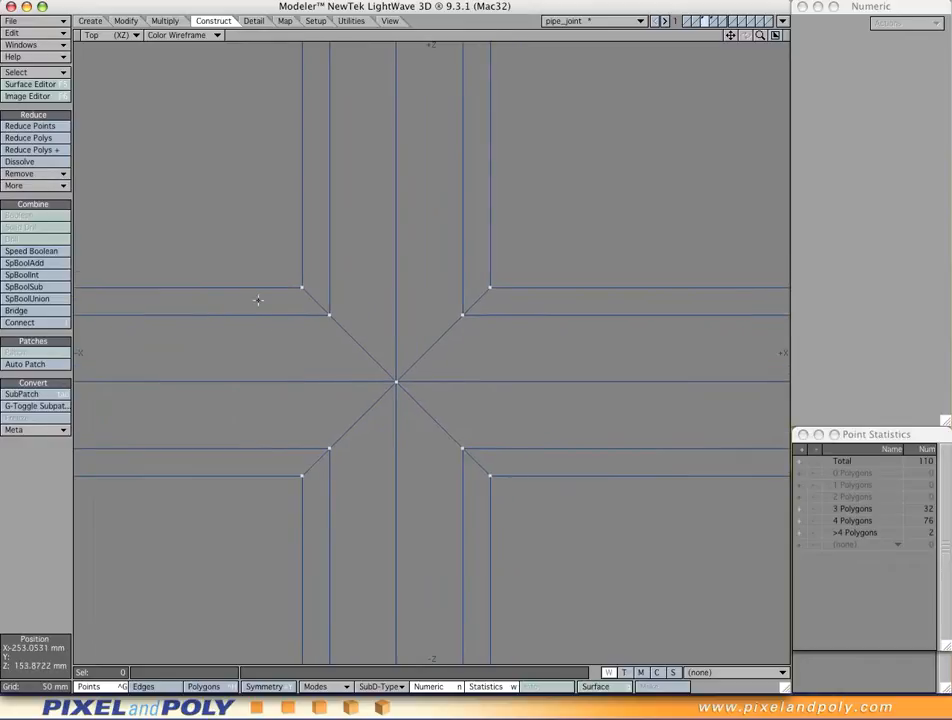
ctrl+shift+click(224, 247)
click(212, 224)
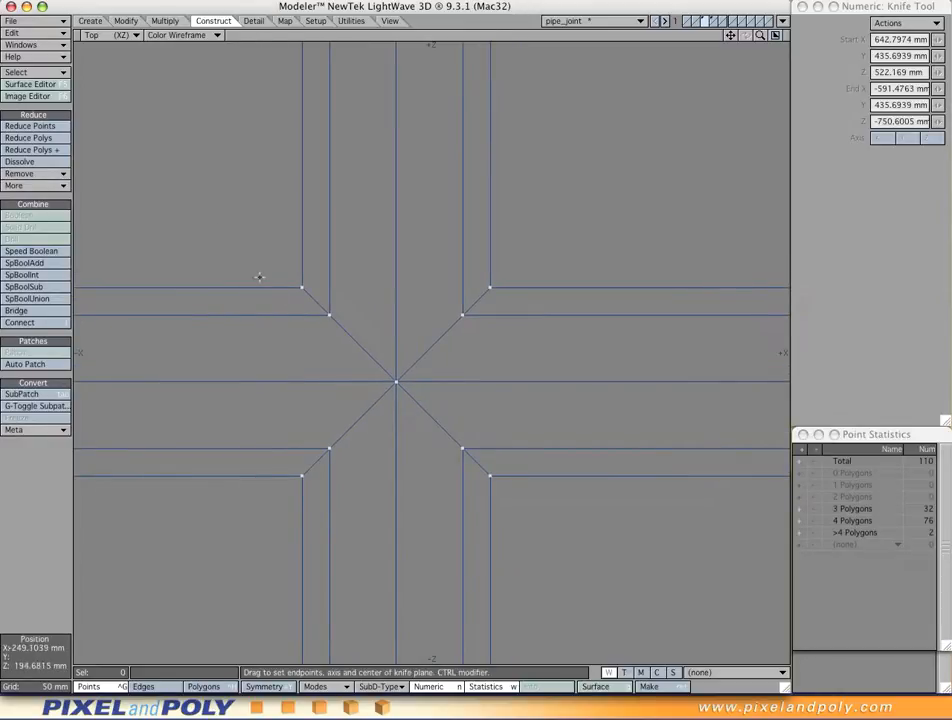
drag(250, 269, 538, 559)
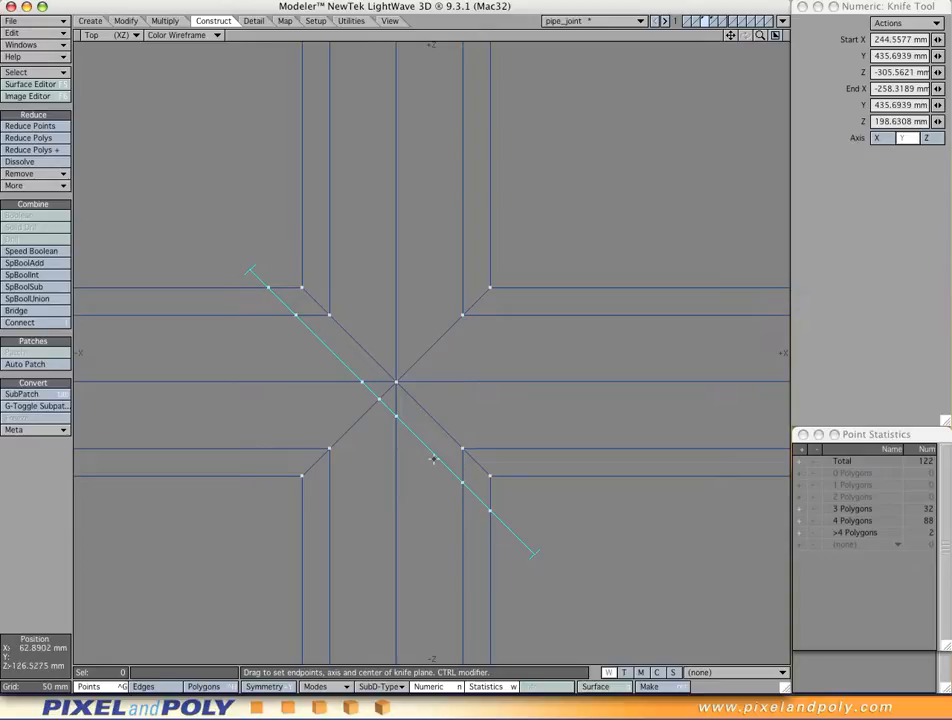
drag(427, 449, 395, 404)
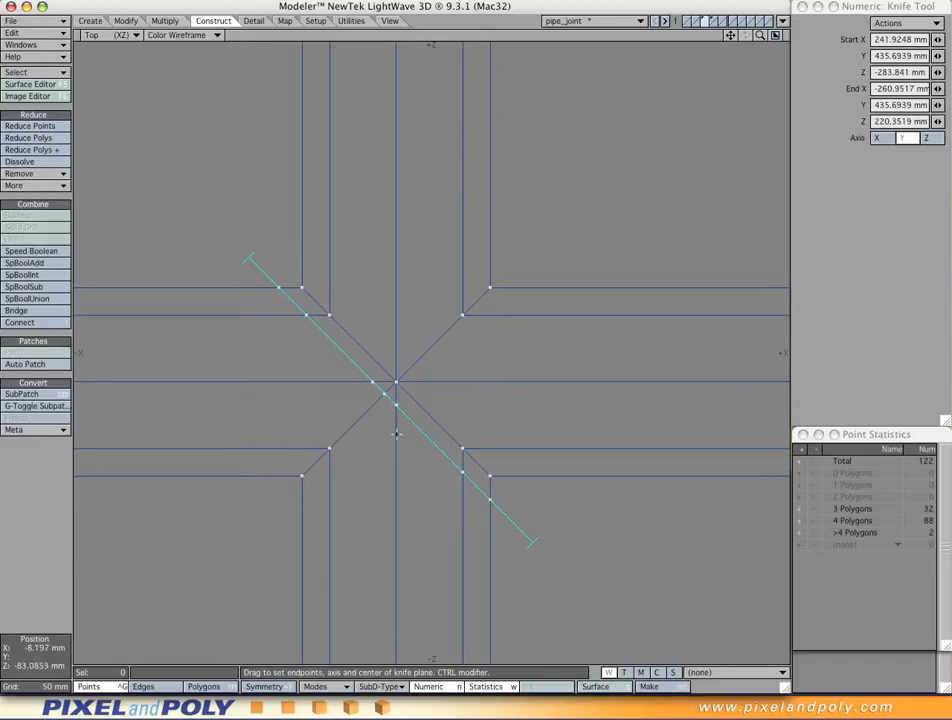
Knife a second parallel cut on the other side of that seam, about X 293, Z -252 mm to X -210, Z 252 mm.
drag(426, 413, 425, 387)
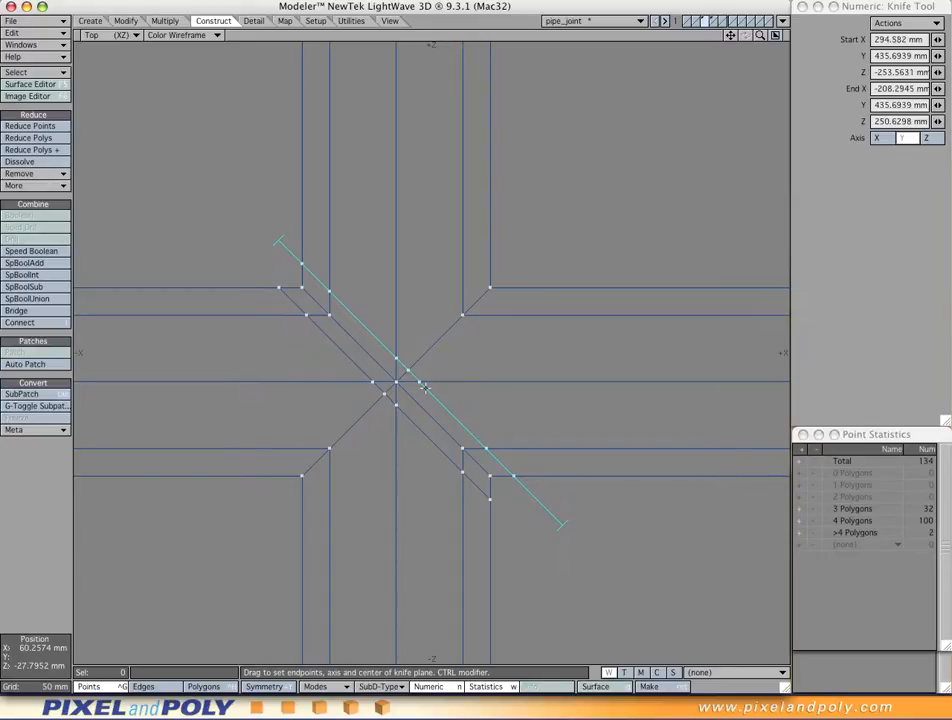
drag(425, 387, 427, 391)
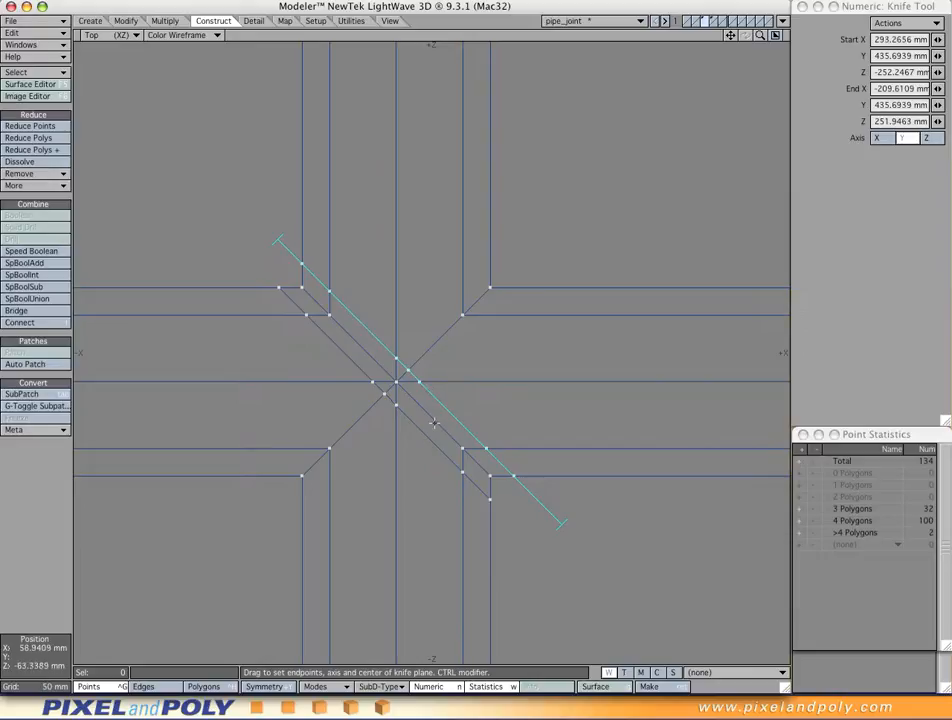
key(space)
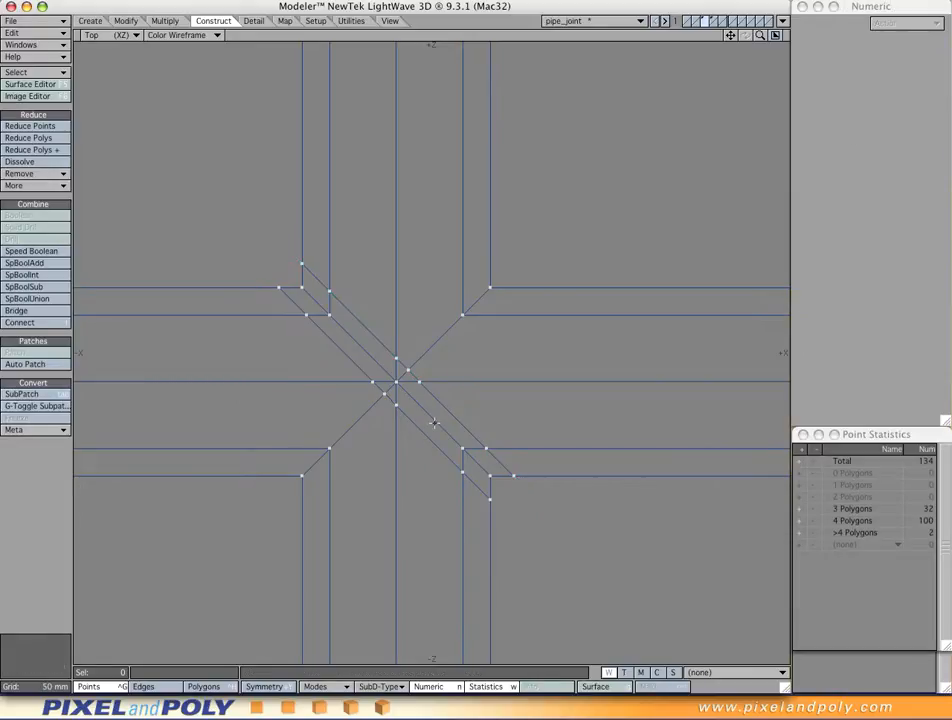
Knife a cut above the opposite diagonal seam through the existing crossing points, about X -285, Z -242 mm to X 216, Z 257 mm.
ctrl+shift+click(510, 402)
click(510, 399)
drag(513, 250, 234, 531)
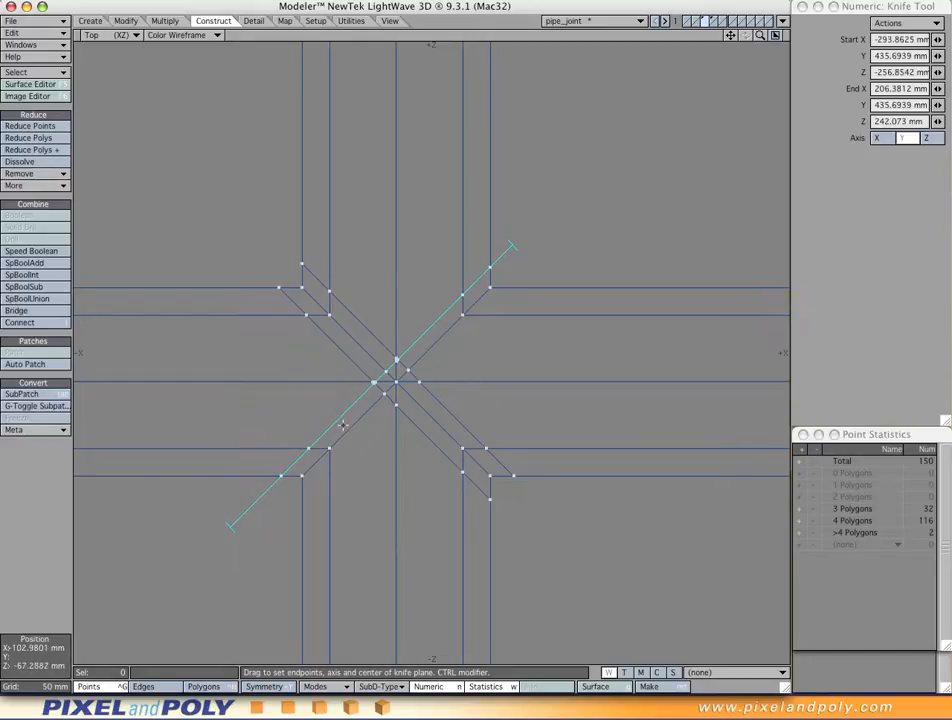
drag(343, 427, 472, 369)
ctrl+alt+drag(472, 369, 640, 453)
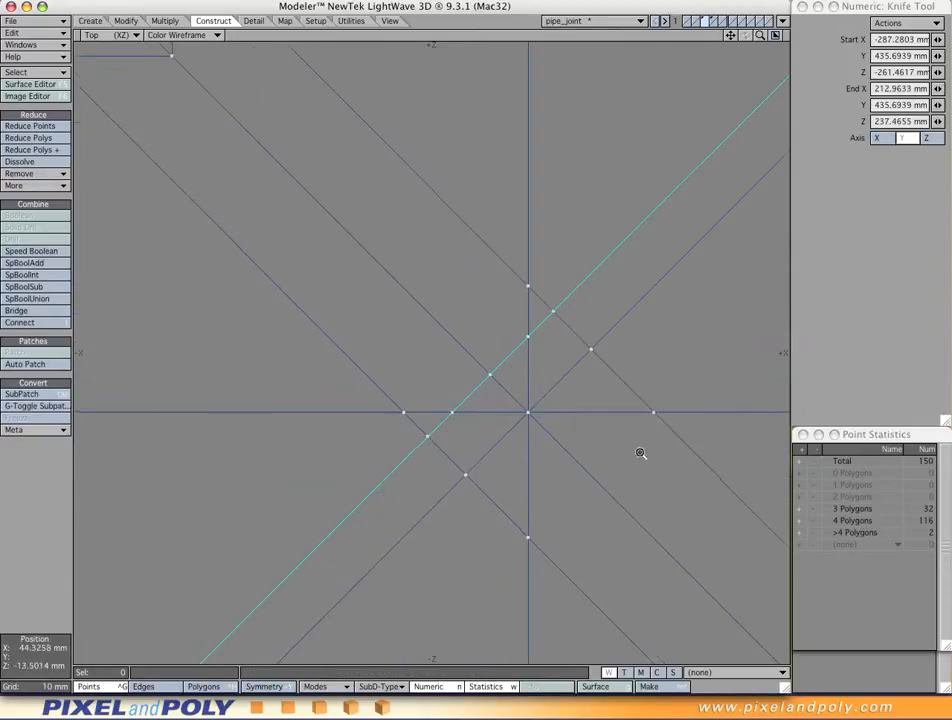
alt+drag(489, 418, 458, 420)
ctrl+alt+drag(458, 420, 589, 442)
alt+drag(374, 506, 285, 470)
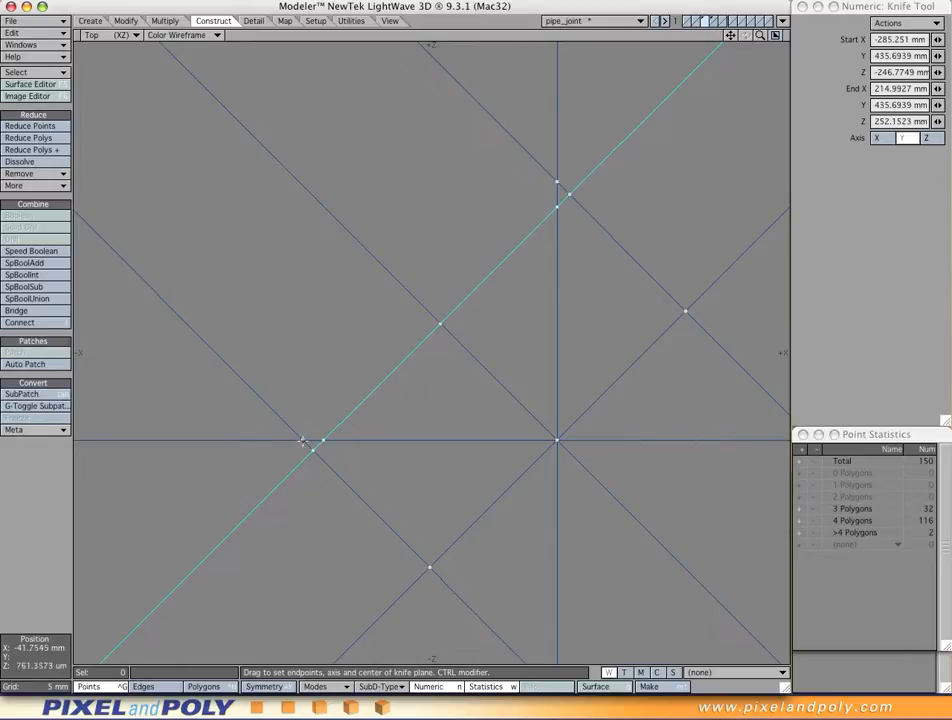
drag(361, 410, 349, 401)
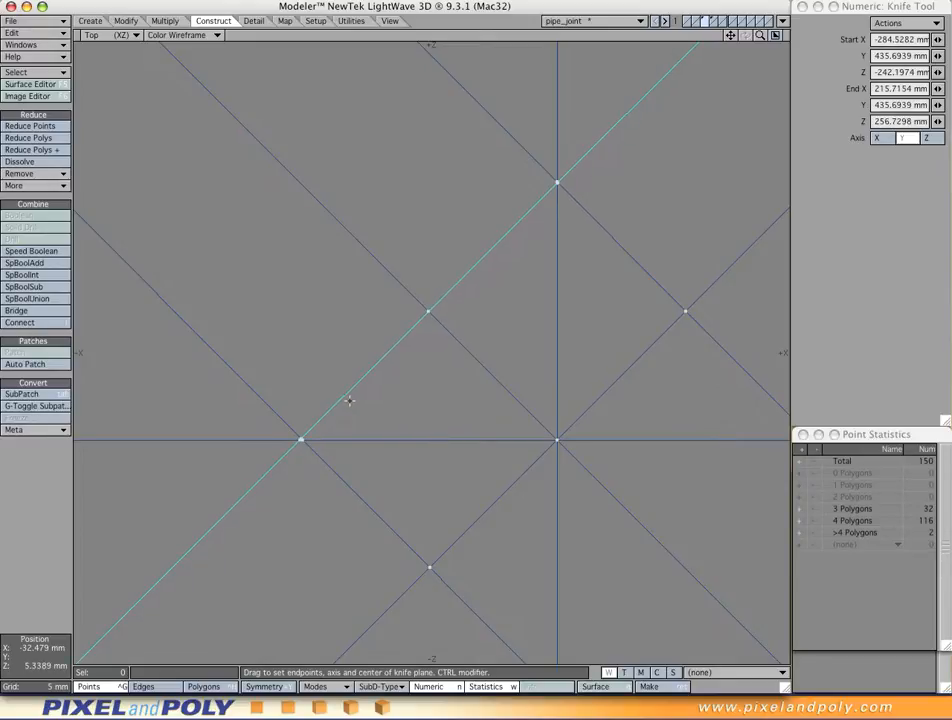
Knife a matching cut below the opposite diagonal seam, about X -241, Z -281 mm to X 260, Z 218 mm.
ctrl+alt+drag(582, 487, 382, 443)
alt+drag(593, 516, 520, 400)
alt+drag(437, 347, 429, 392)
ctrl+alt+drag(429, 392, 456, 403)
drag(391, 427, 450, 452)
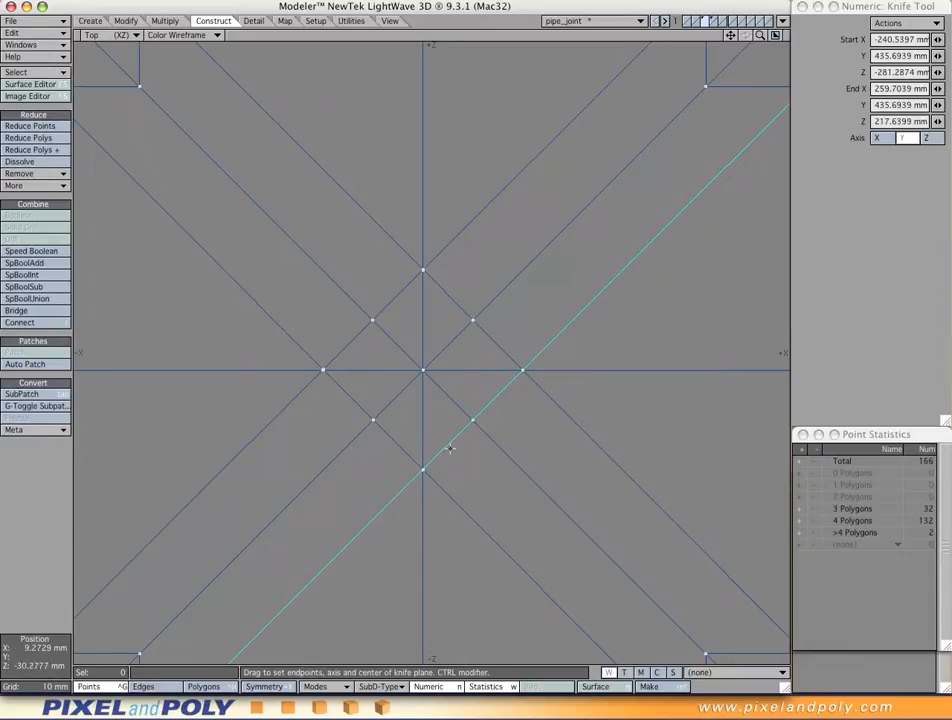
key(space)
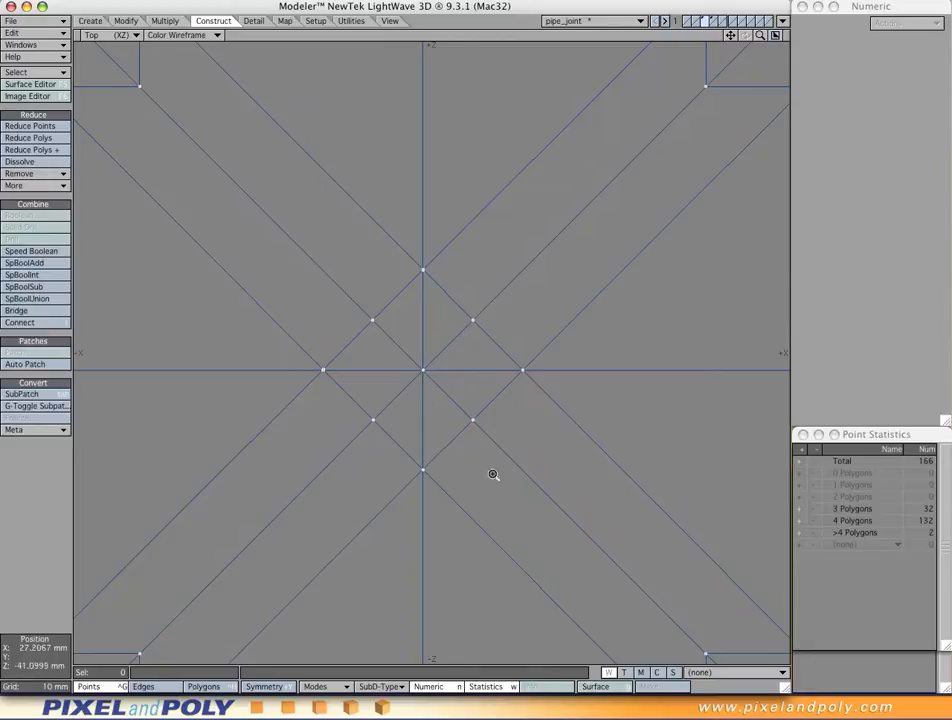
Examine the new diagonal cuts around the junction's centre up close in the perspective view.
ctrl+alt+drag(493, 474, 437, 418)
key(KP_0)
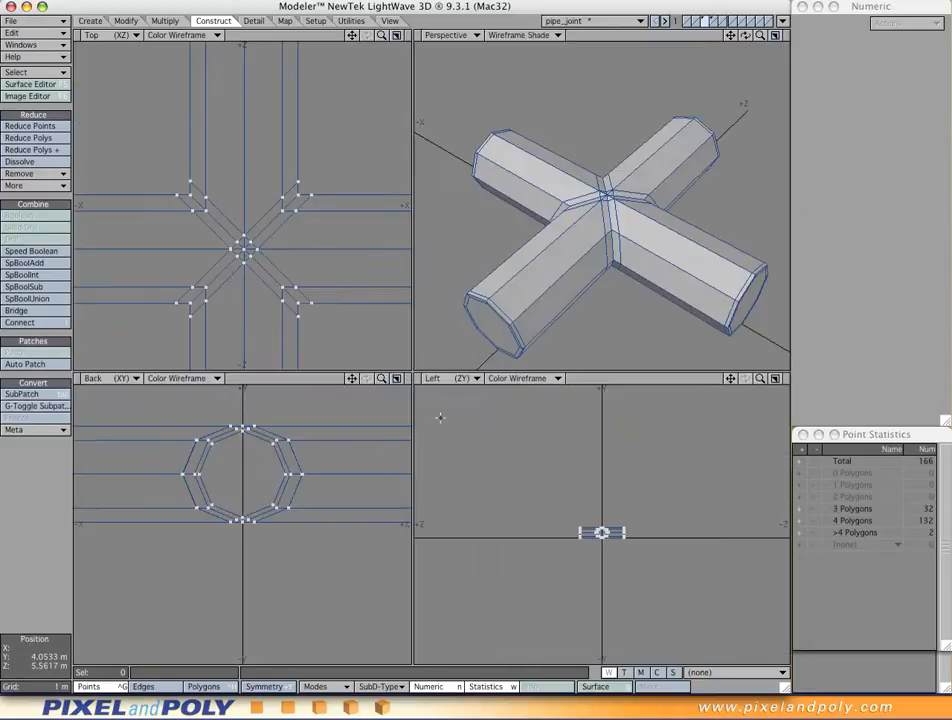
alt+drag(605, 288, 593, 262)
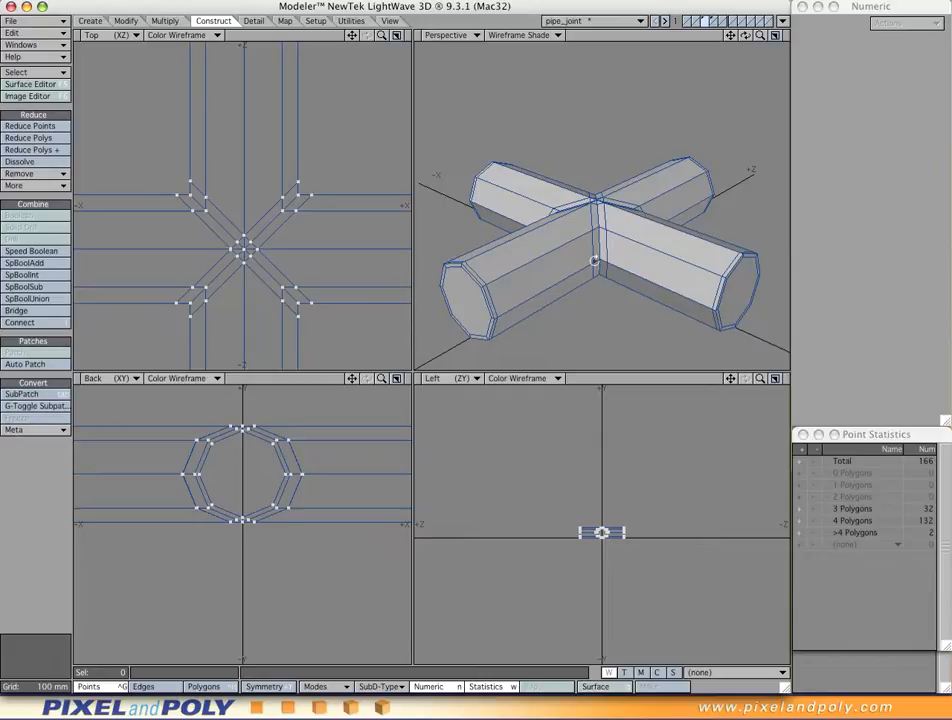
key(KP_0)
ctrl+alt+drag(401, 398, 410, 485)
alt+drag(449, 394, 392, 457)
alt+drag(453, 469, 454, 457)
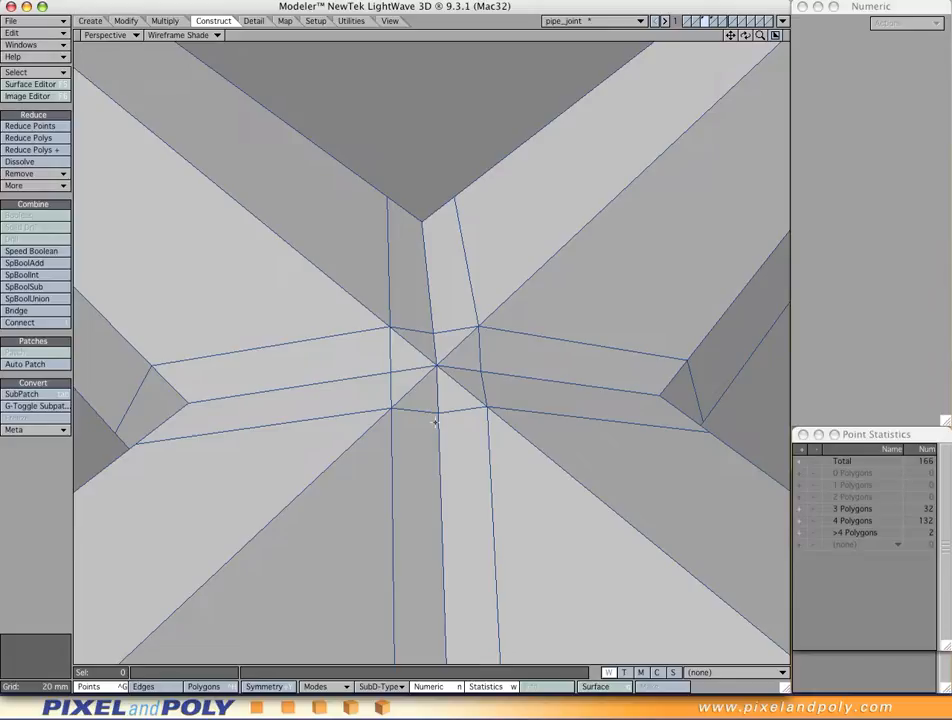
Try to merge the overlapping points left by the knife cuts using the Automatic range.
key(m)
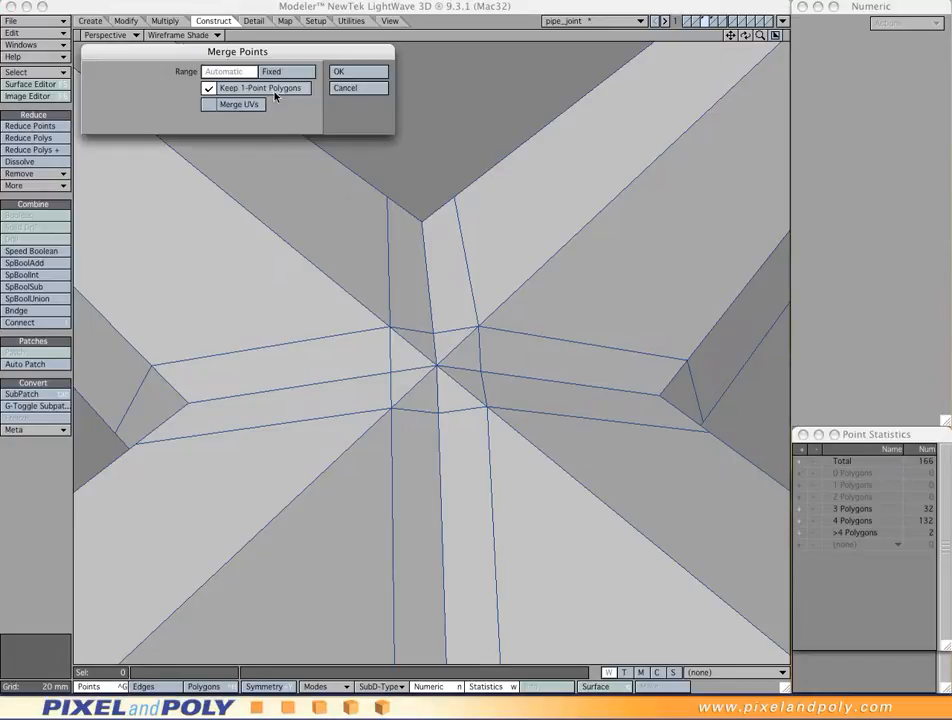
click(362, 74)
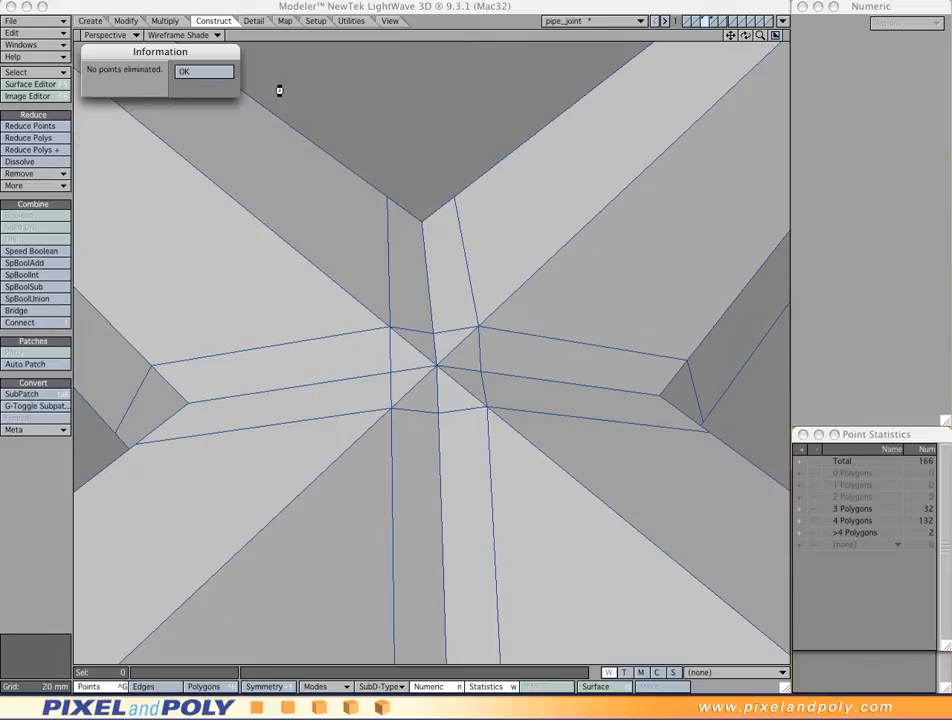
click(213, 74)
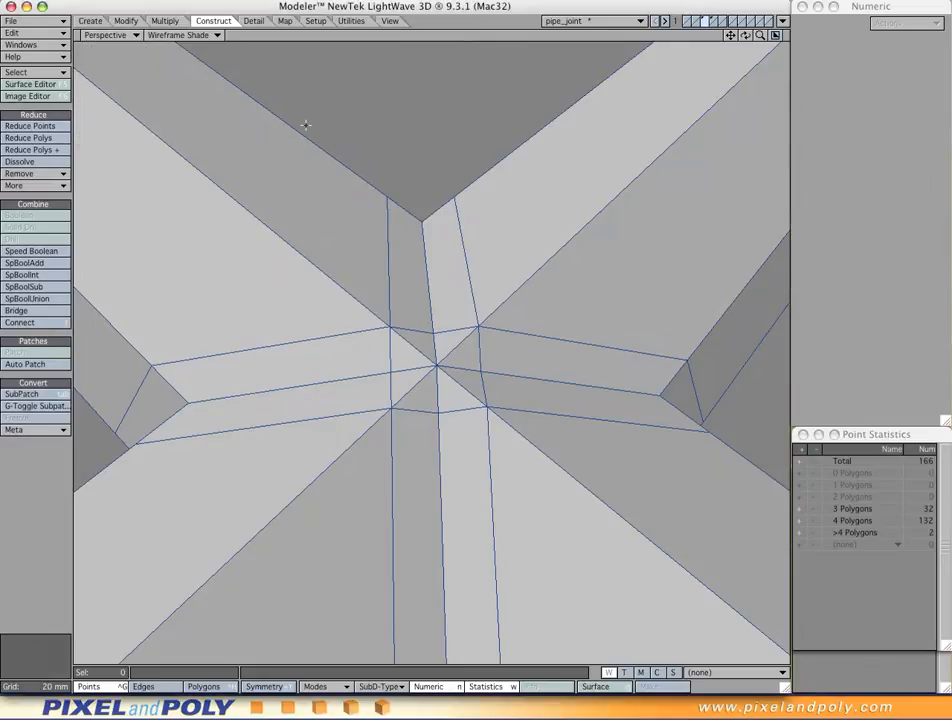
Merge the nearly coincident points using a Fixed range with a distance of 10 mm.
key(m)
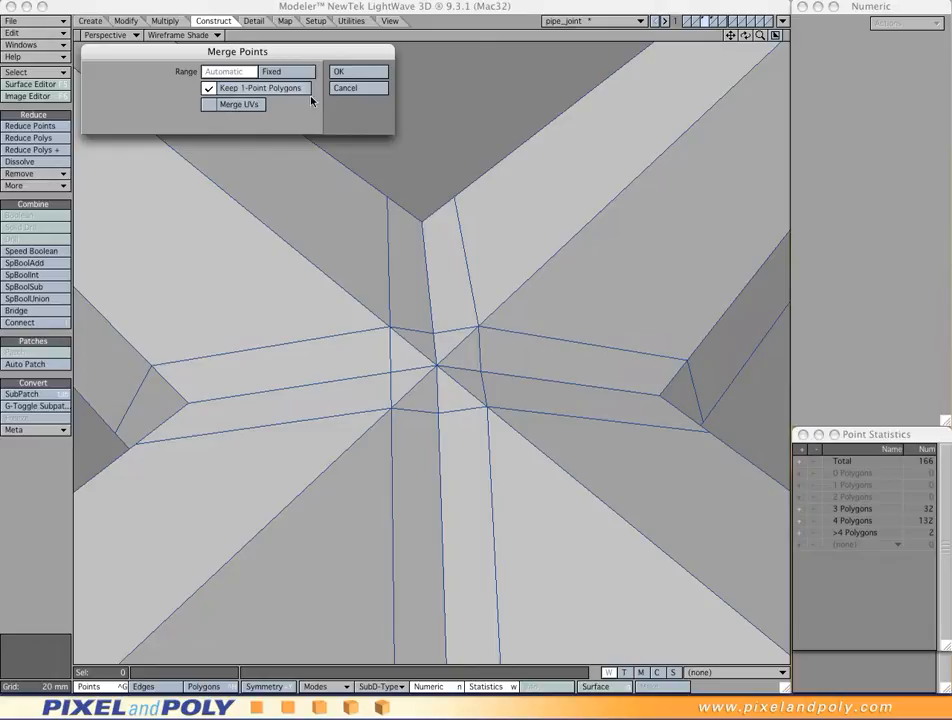
click(287, 72)
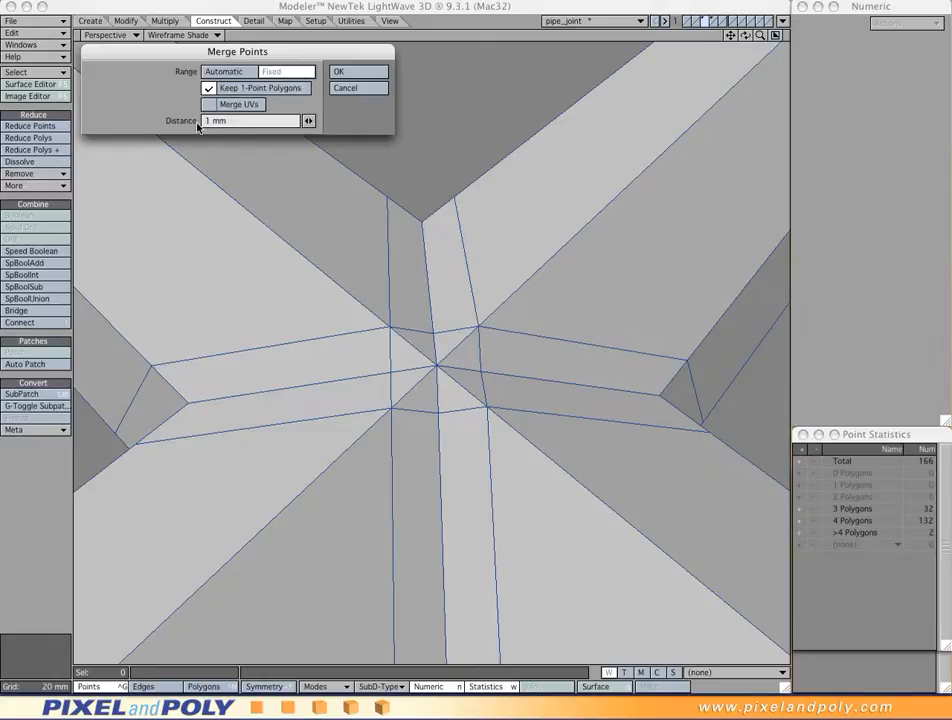
text(0)
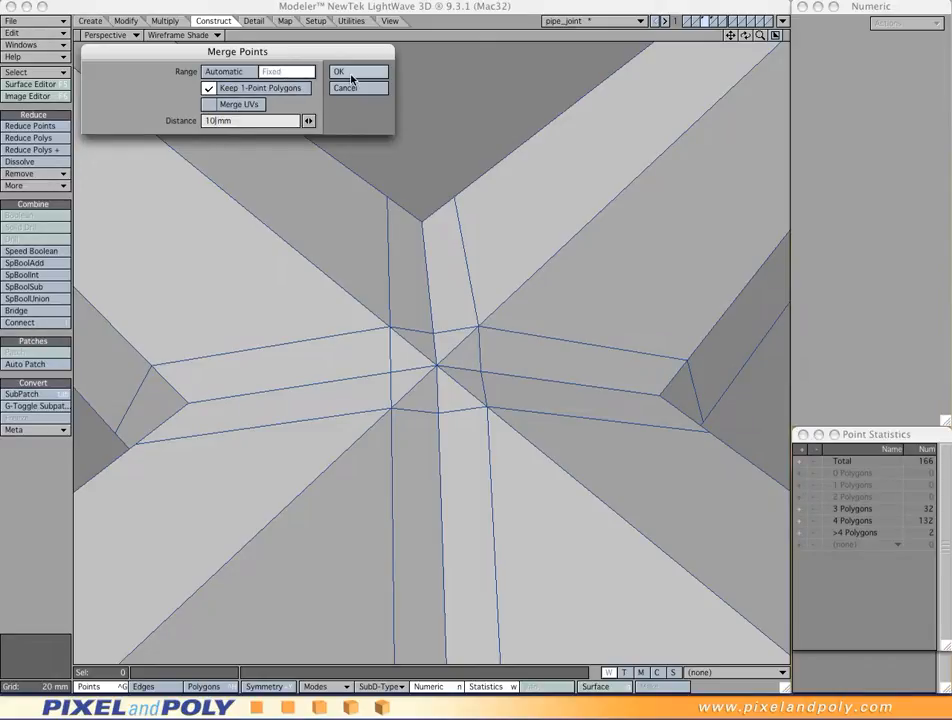
click(352, 74)
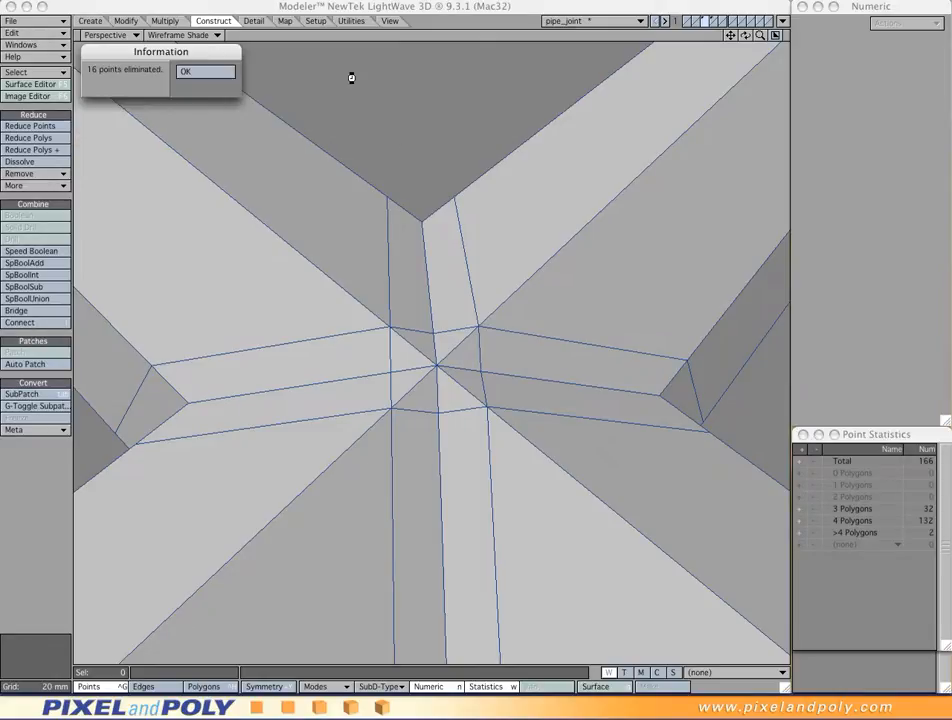
click(220, 75)
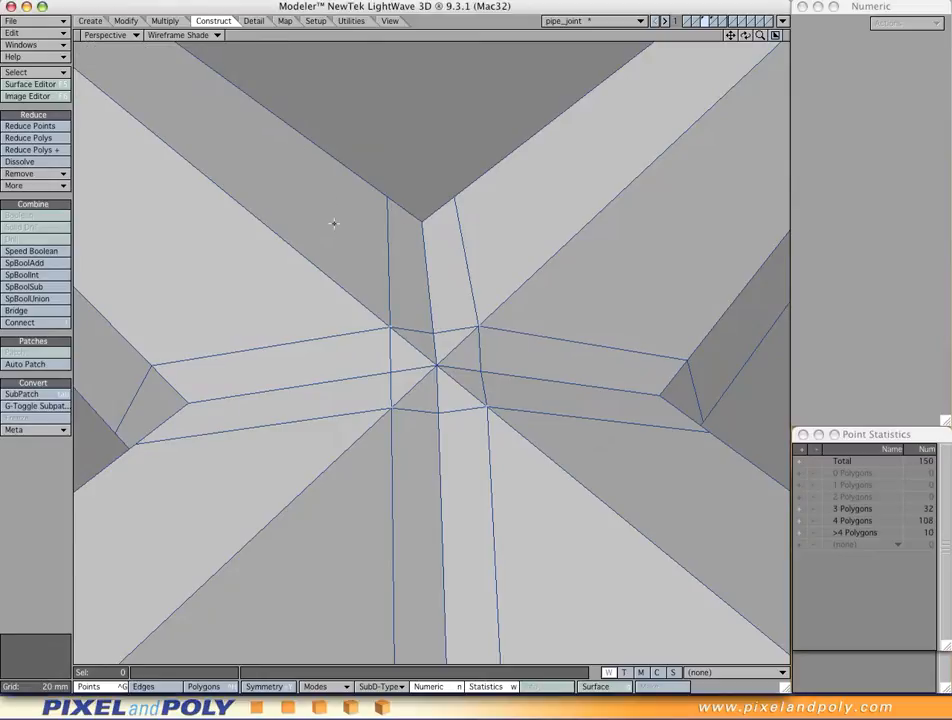
Try a second fixed-distance merge of 10 mm on the points and undo it.
key(m)
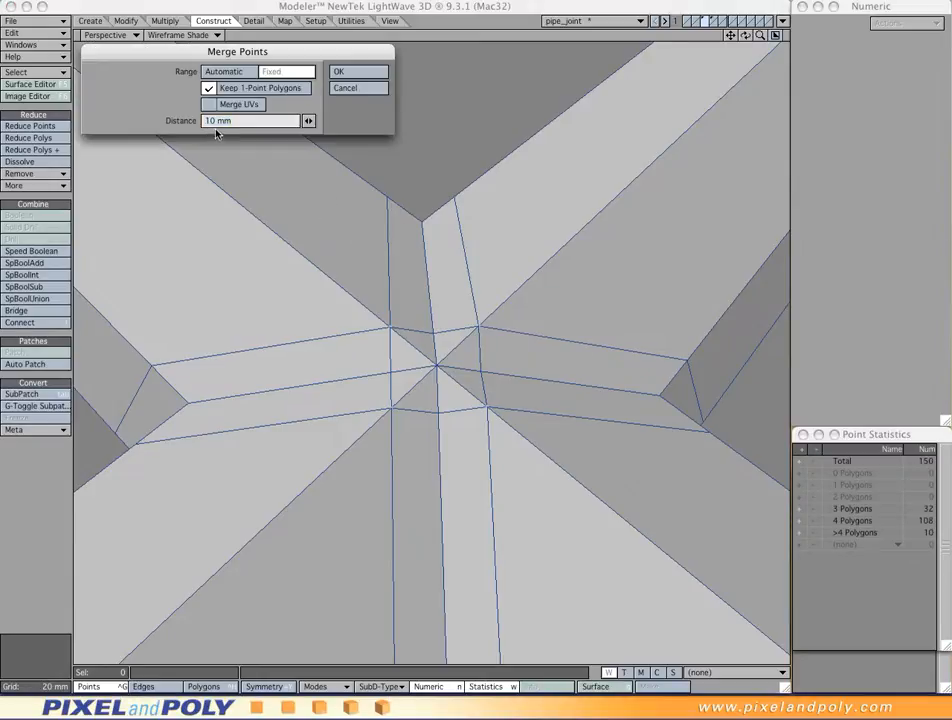
key(Return)
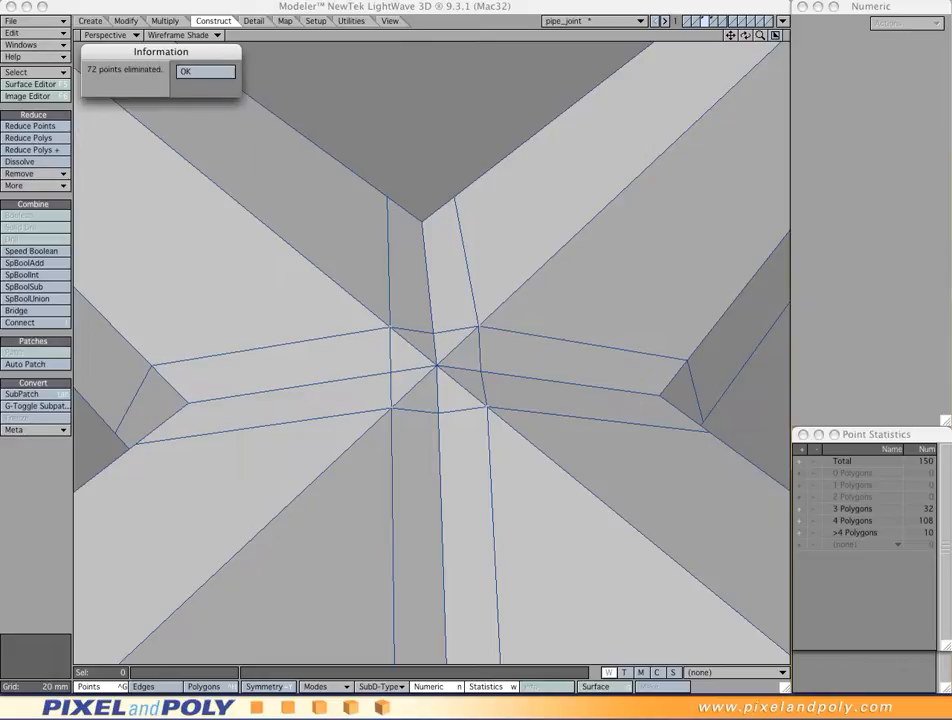
click(206, 73)
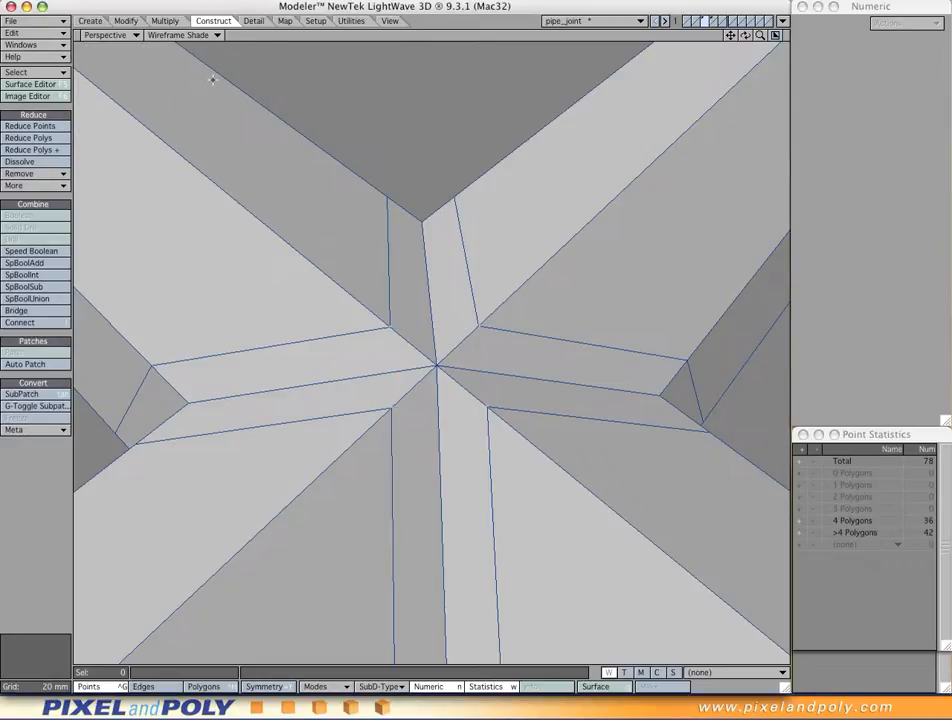
key(u)
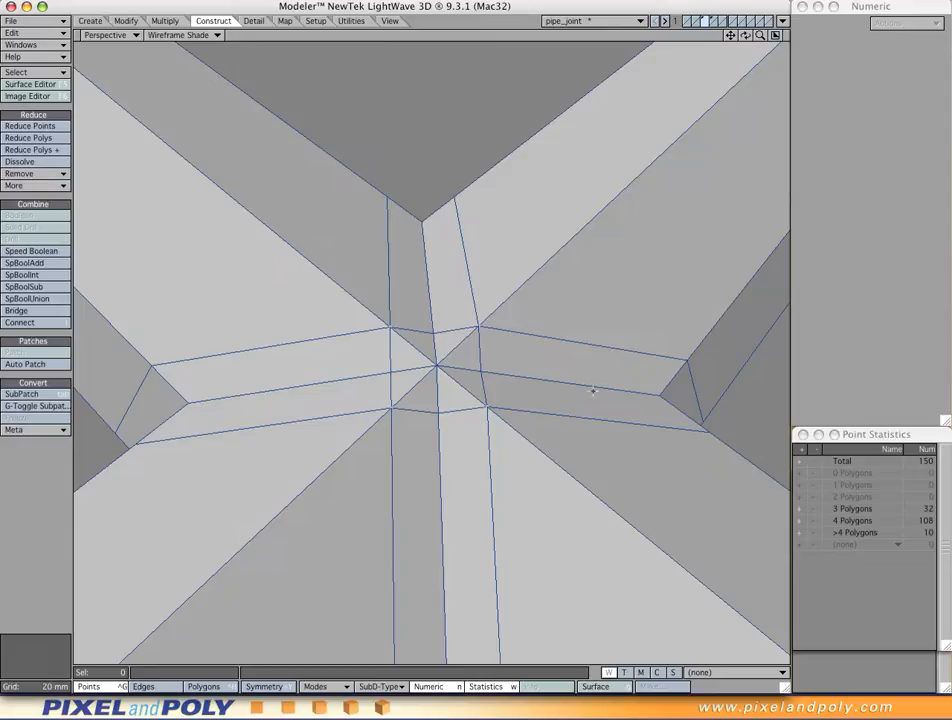
Preview the whole pipe joint as subdivision patches with the added cuts and return it to plain polygons.
ctrl+alt+drag(624, 426, 459, 540)
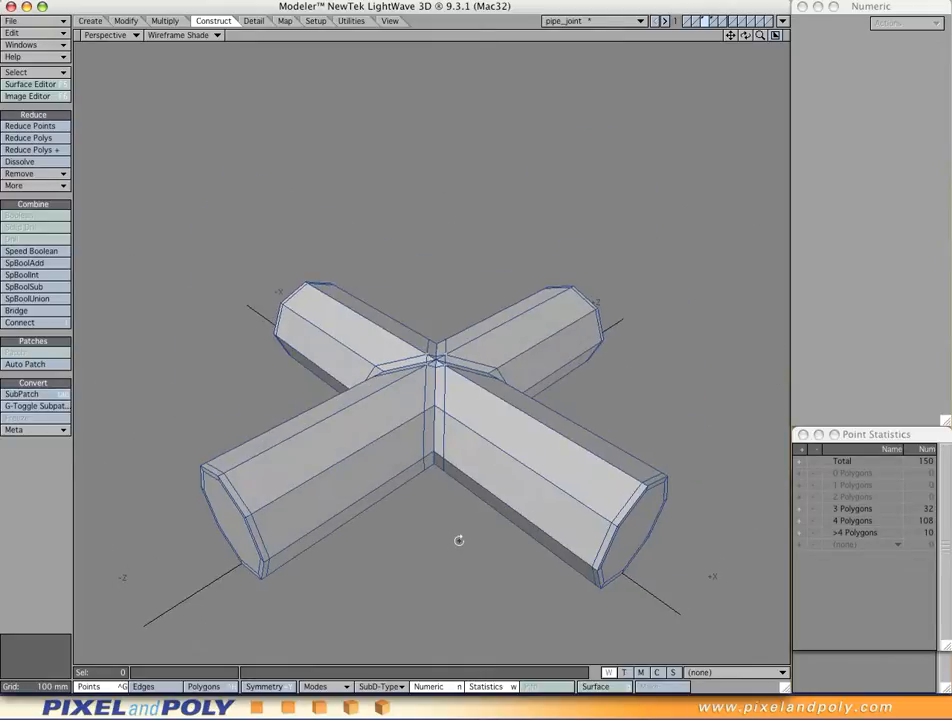
key(Tab)
key(Return)
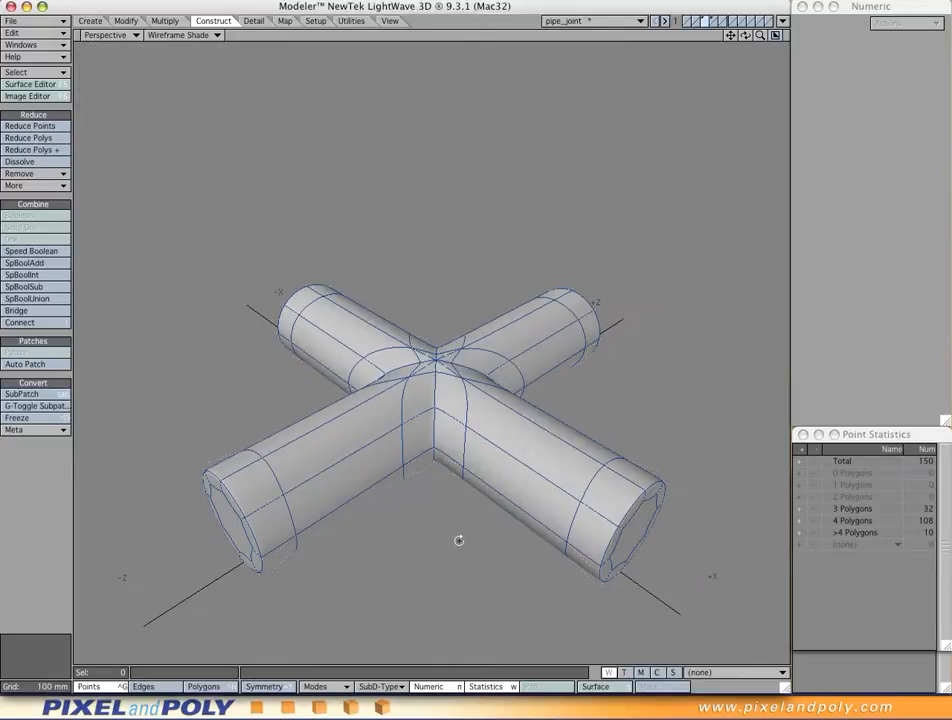
key(Tab)
Select the two neighbouring triangles on the near side of the junction's centre and merge them into one polygon.
ctrl+alt+drag(484, 482, 552, 515)
alt+drag(552, 515, 445, 486)
ctrl+alt+drag(445, 486, 434, 442)
key(ctrl+h)
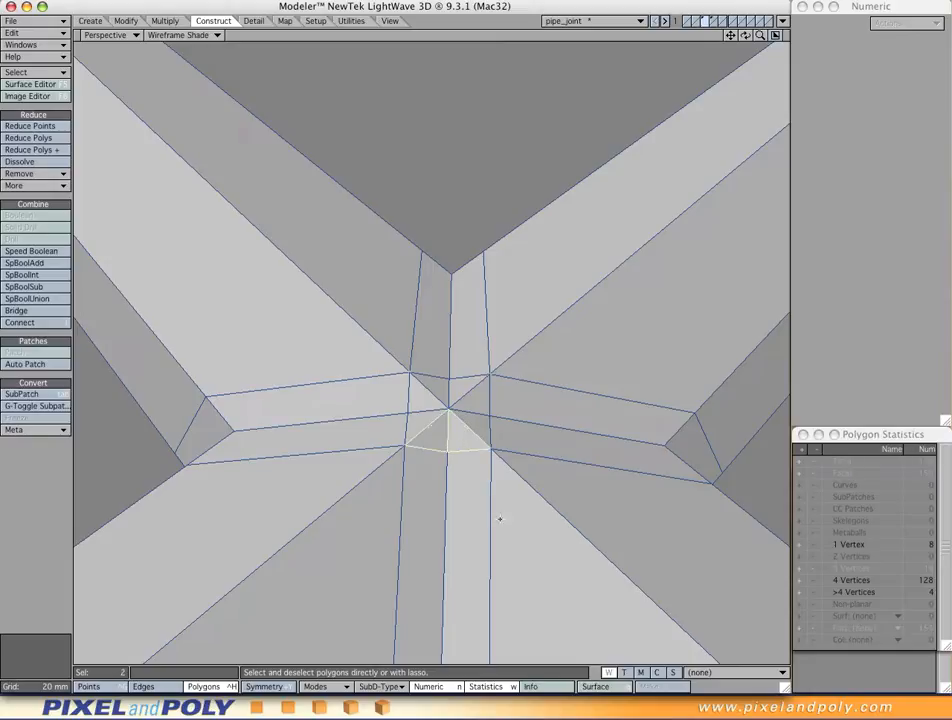
click(253, 21)
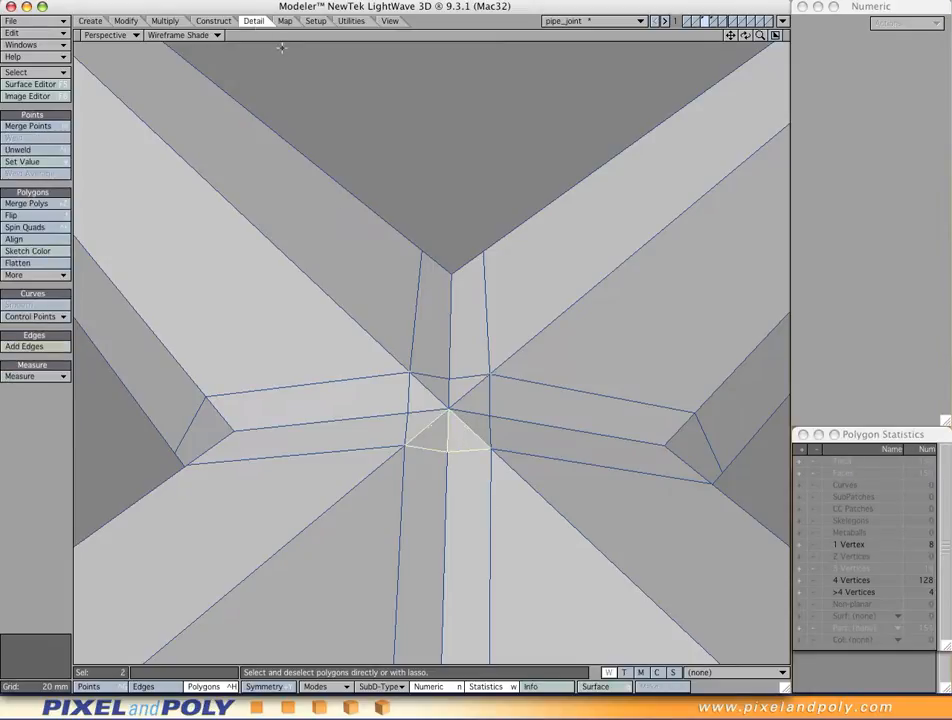
click(40, 205)
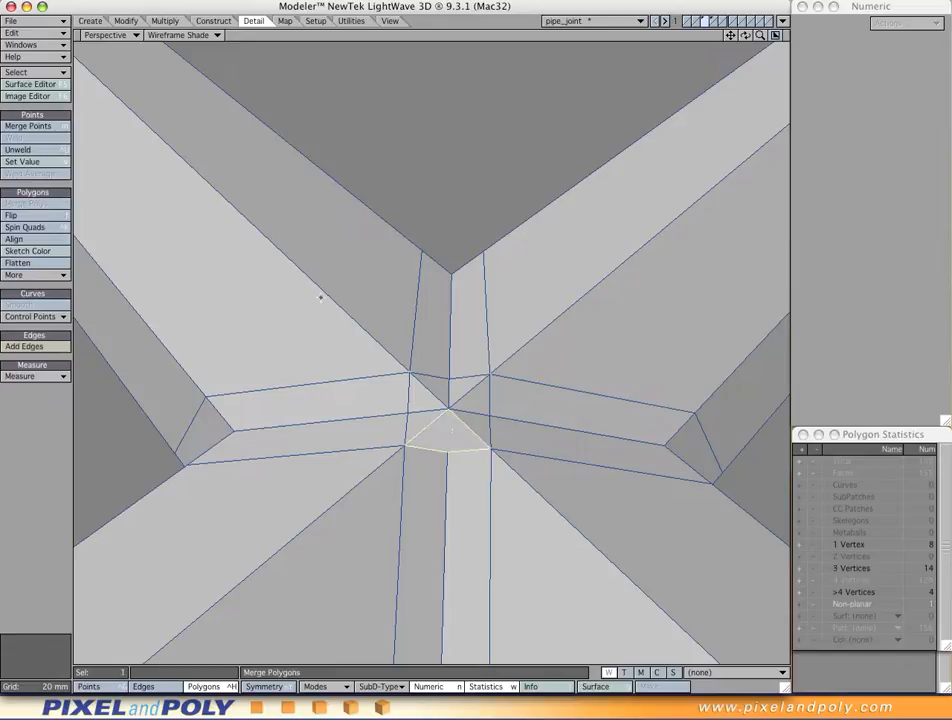
Merge the other three pairs of neighbouring triangles around the upper junction centre into single polygons, clearing the selection after each merge.
key(slash)
alt+drag(440, 366, 501, 410)
click(38, 205)
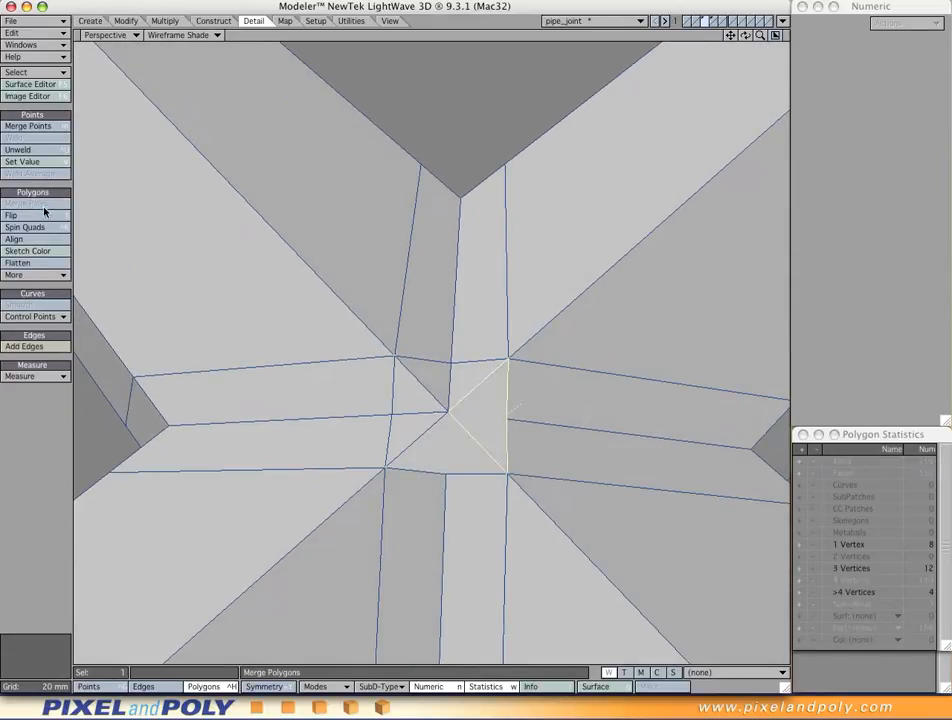
key(slash)
mouse_move(477, 388)
mouse_down()
mouse_move(433, 380)
mouse_move(419, 410)
mouse_move(423, 431)
mouse_up()
click(38, 206)
key(slash)
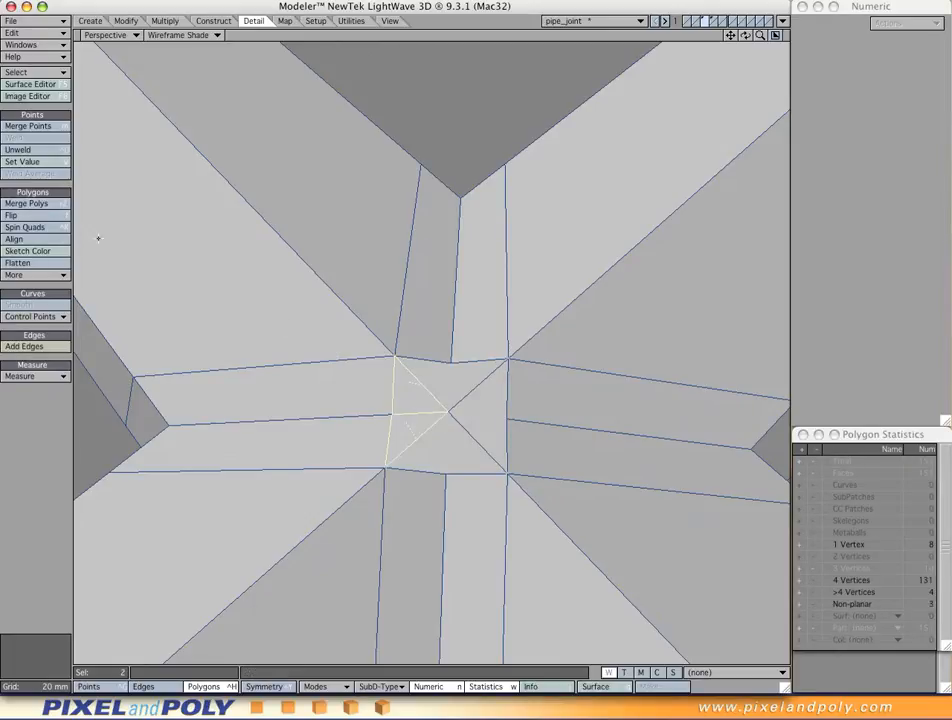
click(36, 207)
key(slash)
On the opposite side of the junction, merge the first two adjacent pairs of centre triangles into one polygon each.
ctrl+alt+drag(553, 492, 474, 477)
alt+shift+drag(529, 516, 421, 278)
mouse_move(421, 278)
alt+shift+mouse_down()
mouse_move(440, 378)
mouse_move(423, 270)
alt+shift+mouse_up()
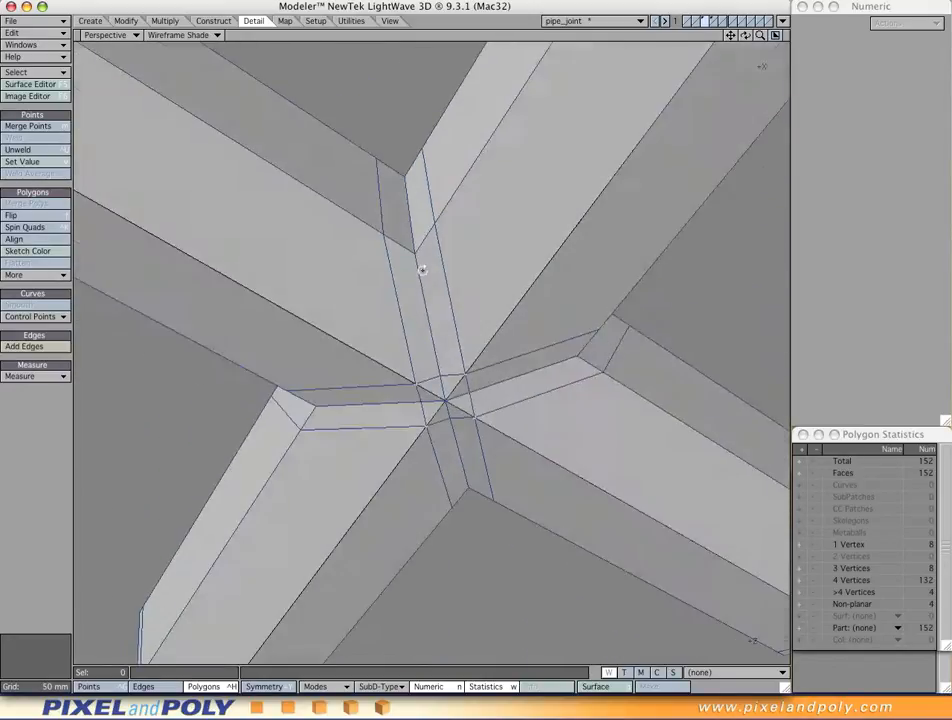
ctrl+alt+drag(430, 412, 499, 419)
alt+shift+drag(425, 477, 425, 432)
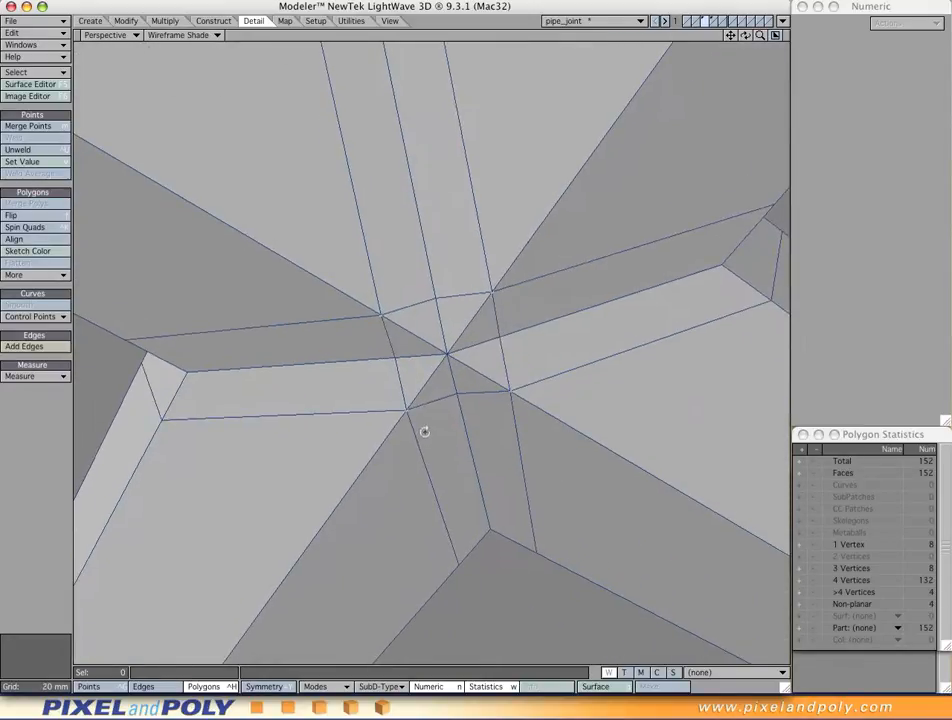
click(400, 358)
click(12, 215)
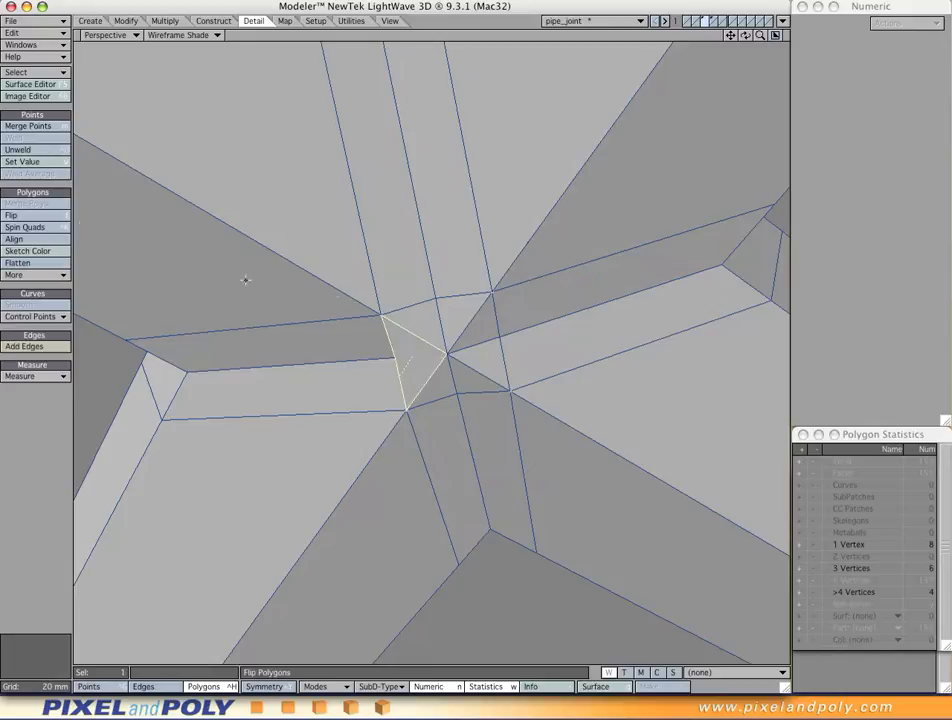
key(slash)
drag(434, 329, 466, 325)
click(27, 205)
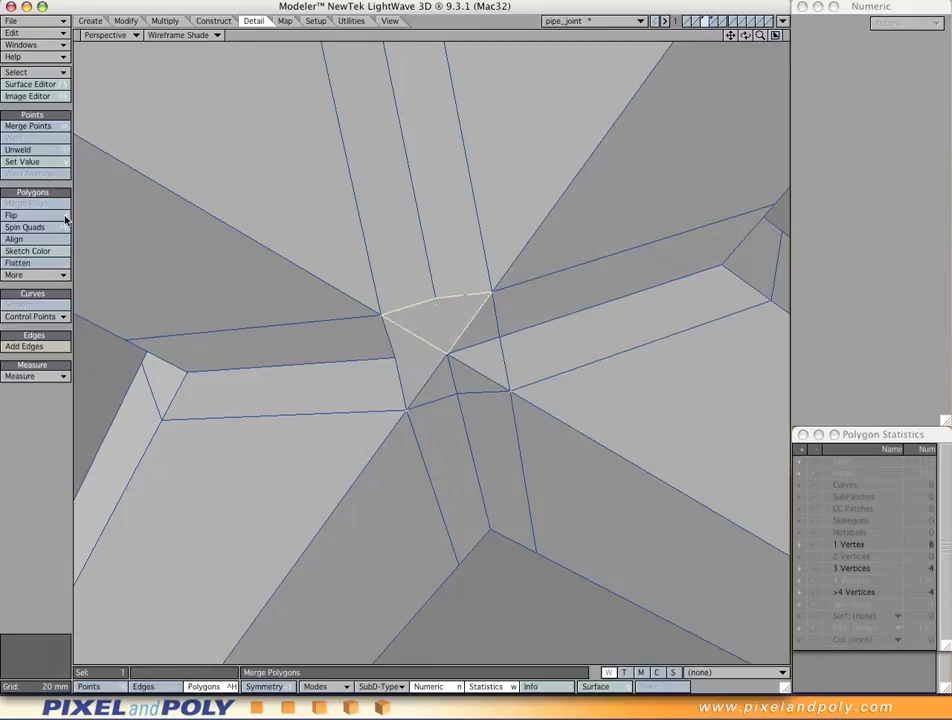
key(slash)
Merge the remaining two pairs of centre triangles on the junction's opposite side into single polygons and clear the selection.
click(485, 340)
click(25, 215)
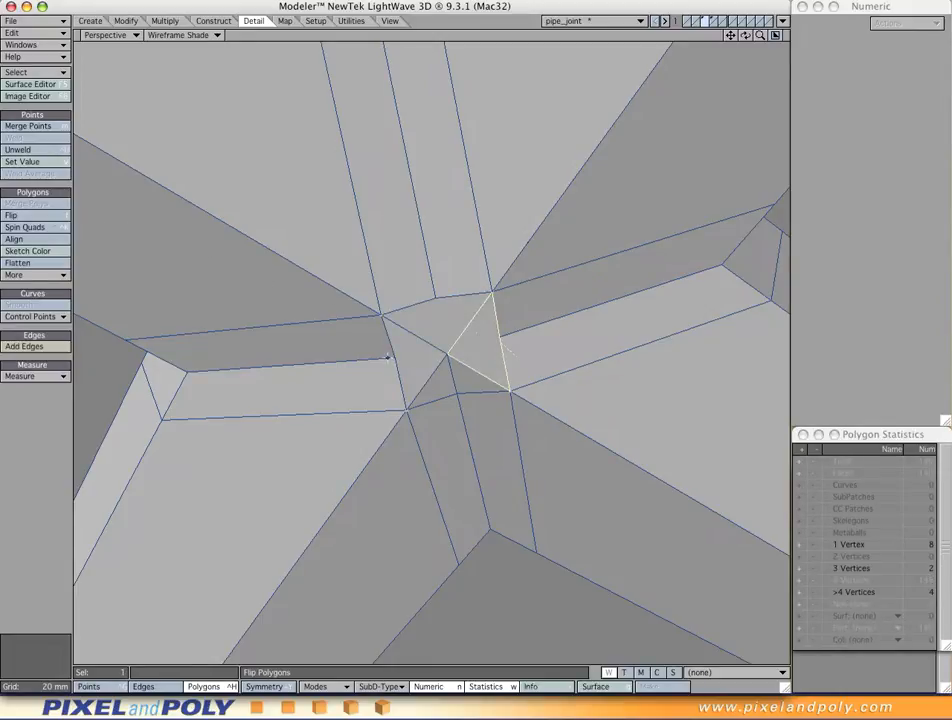
key(slash)
drag(440, 391, 467, 385)
click(51, 206)
key(f)
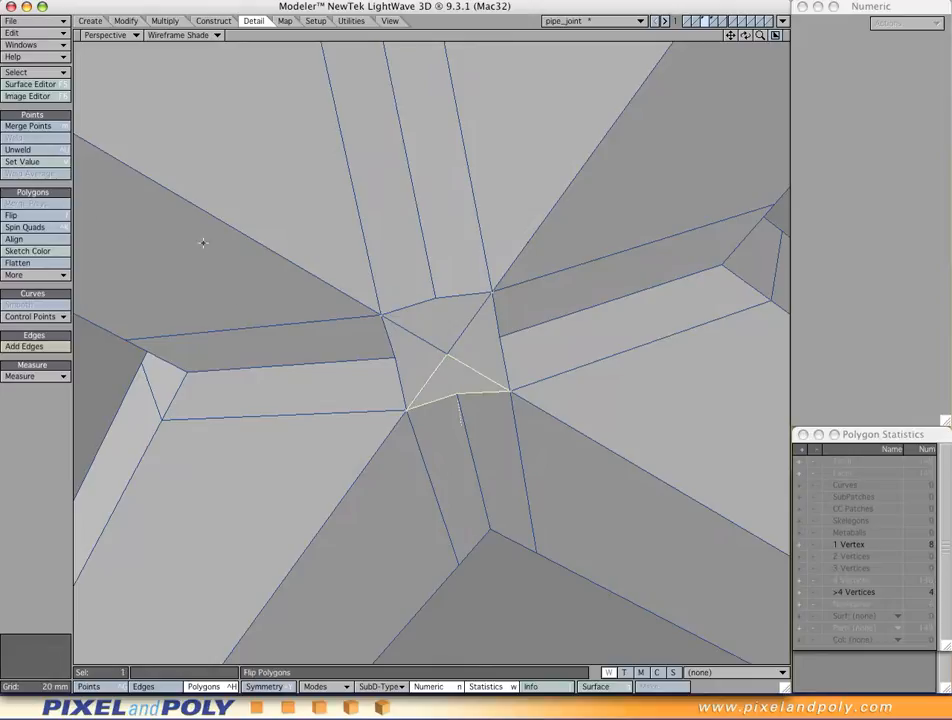
key(slash)
Select all one-vertex polygons through the polygon statistics and remove them from the pipe joint.
ctrl+alt+drag(504, 323, 584, 444)
ctrl+alt+drag(453, 334, 527, 383)
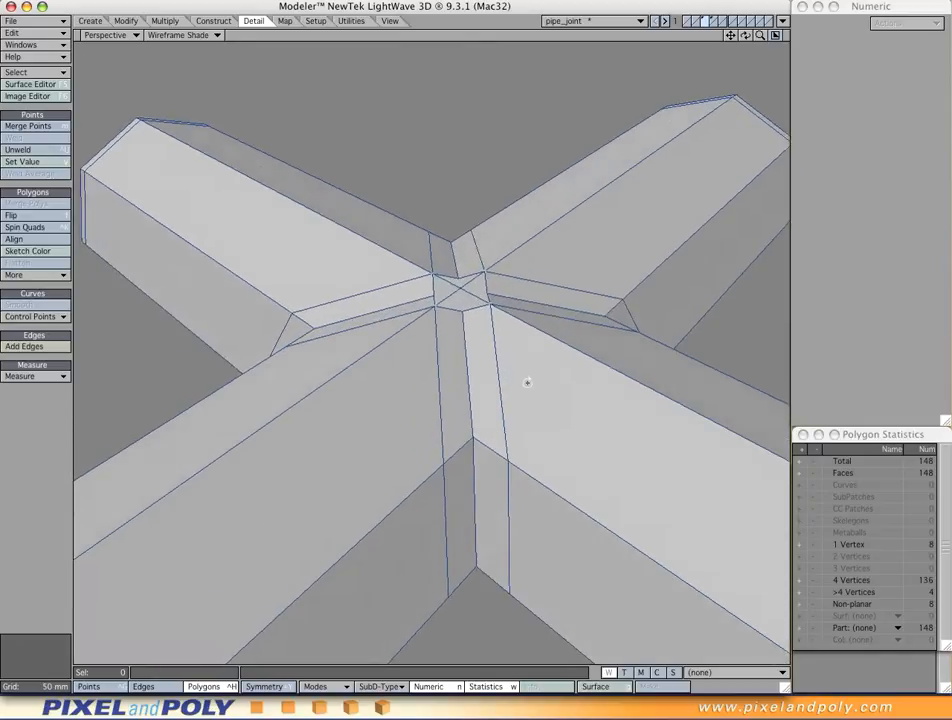
click(800, 546)
ctrl+alt+drag(495, 420, 515, 435)
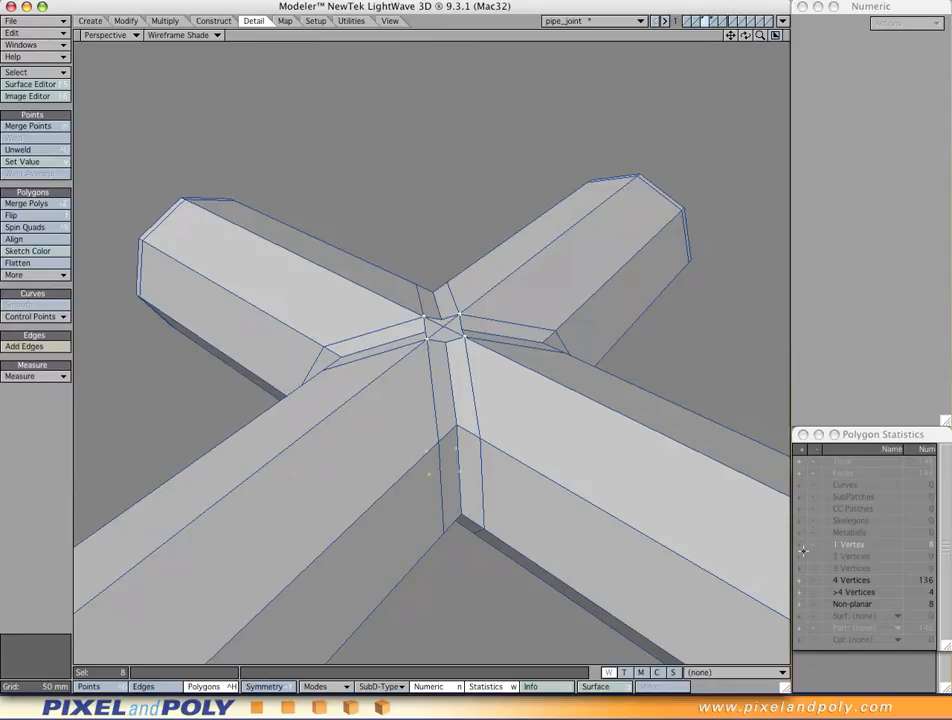
key(slash)
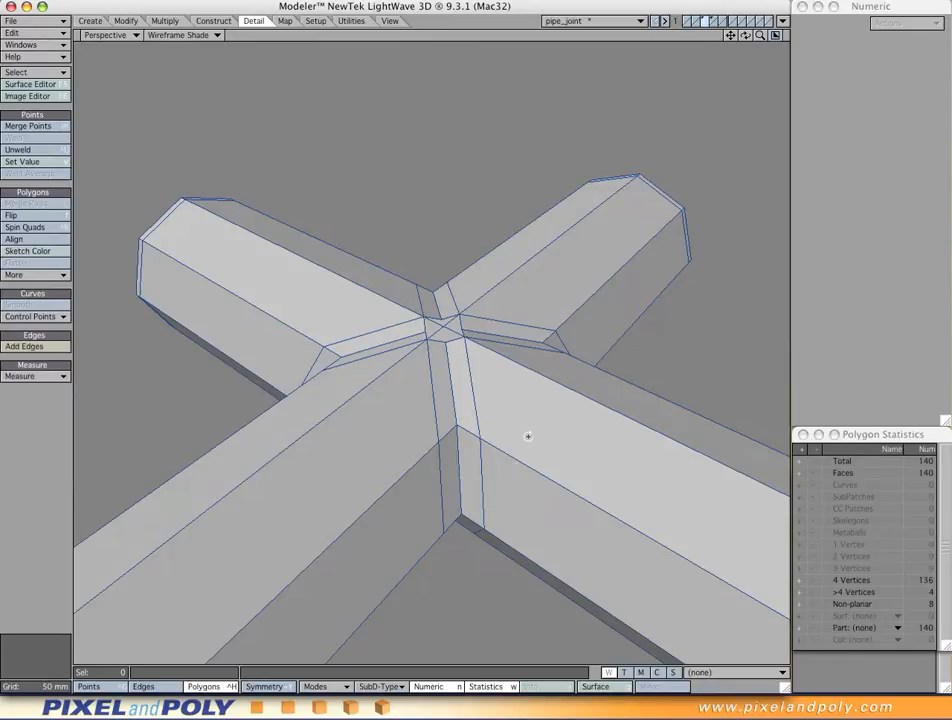
Convert the whole pipe joint to subdivision patches and examine the smoothed seams around the junction.
alt+drag(528, 436, 440, 425)
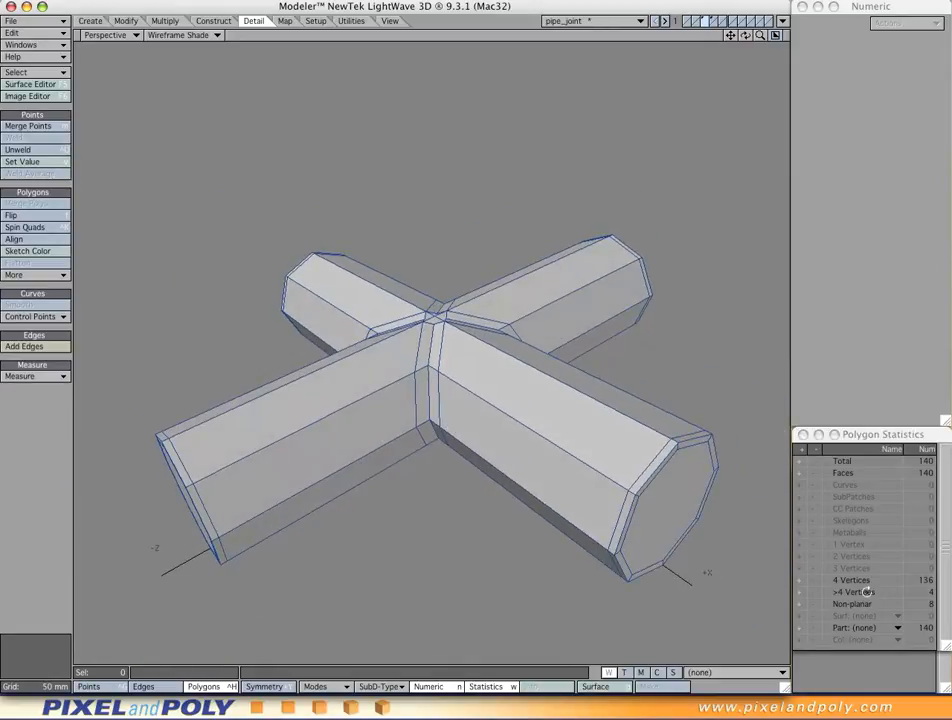
alt+drag(509, 526, 564, 511)
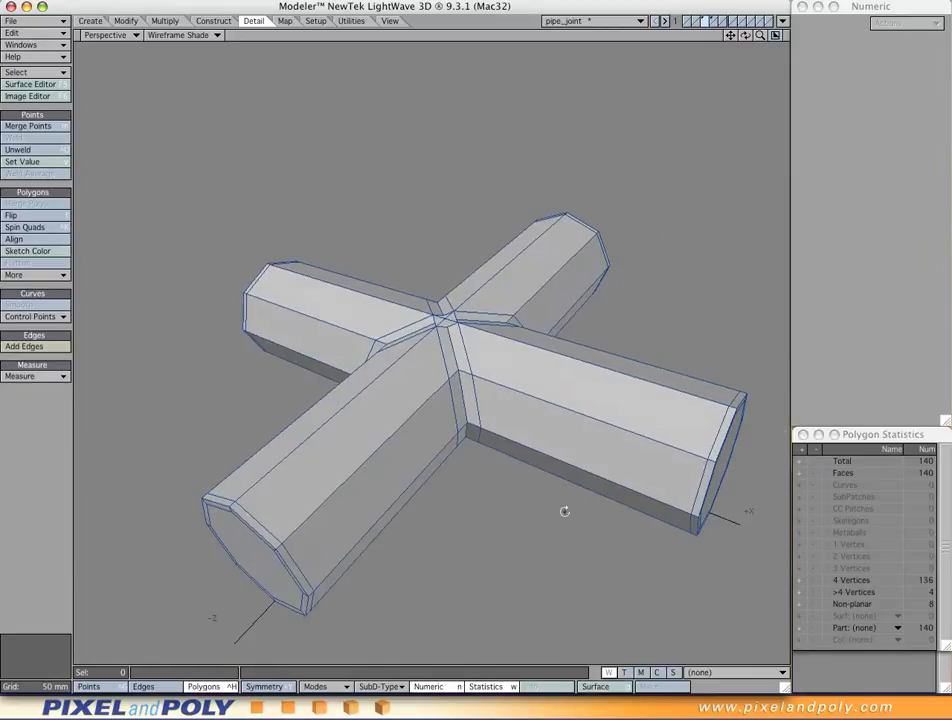
alt+drag(634, 539, 487, 470)
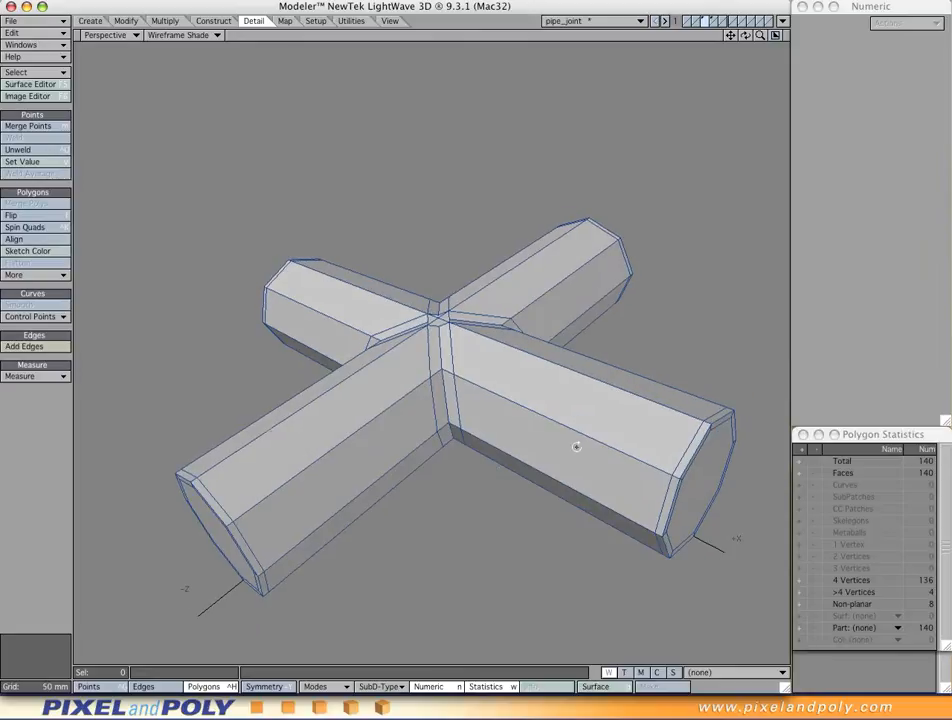
alt+drag(576, 446, 498, 445)
key(Tab)
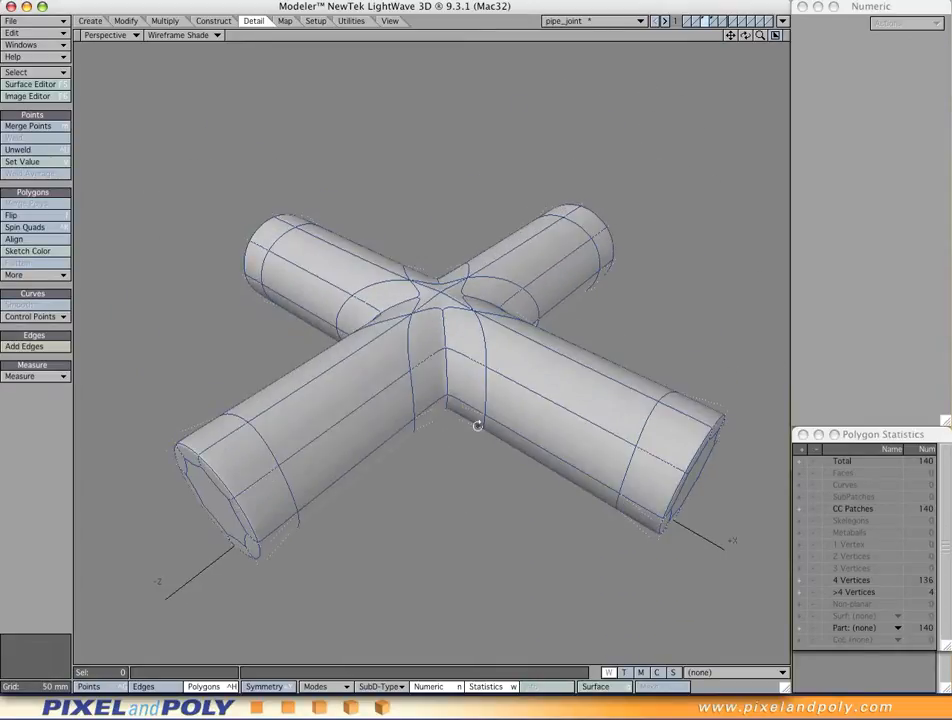
alt+drag(407, 358, 404, 401)
mouse_move(463, 404)
alt+mouse_down()
mouse_move(397, 421)
mouse_move(501, 450)
mouse_move(679, 437)
mouse_move(419, 417)
mouse_move(457, 312)
mouse_move(425, 533)
mouse_move(419, 497)
mouse_move(510, 436)
mouse_move(449, 394)
mouse_move(478, 408)
alt+mouse_up()
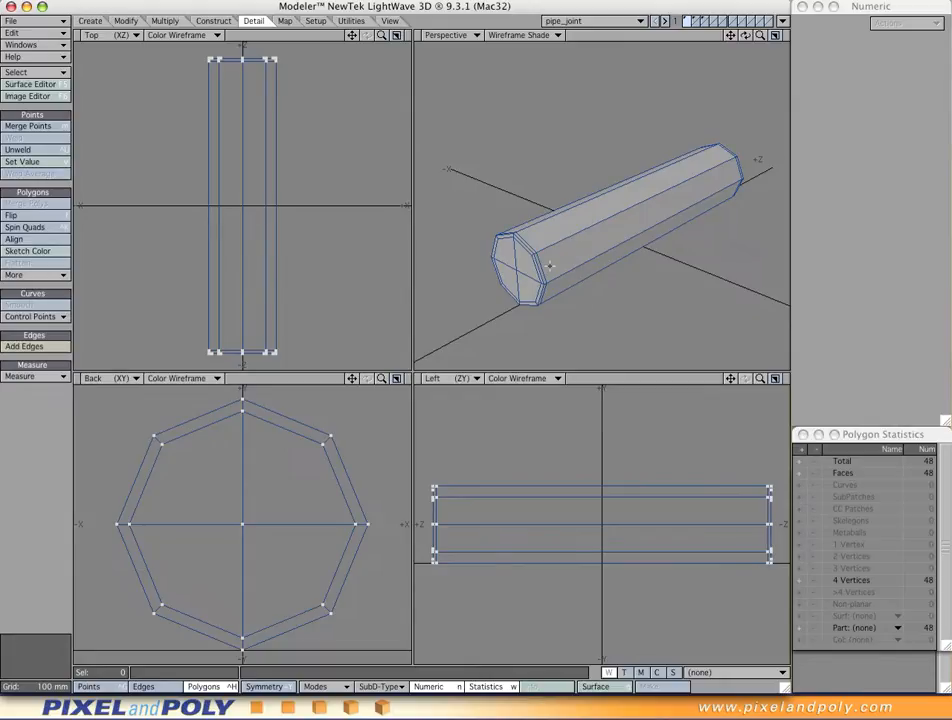
Preview the single eight-sided cylinder as subdivision patches and return it to plain polygons.
key(Tab)
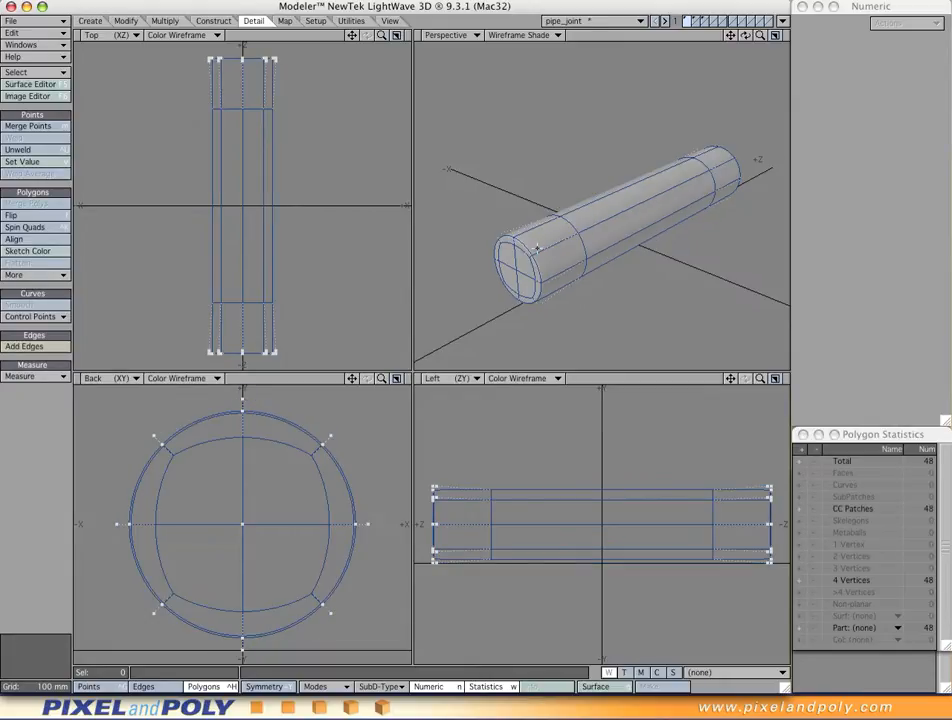
key(Tab)
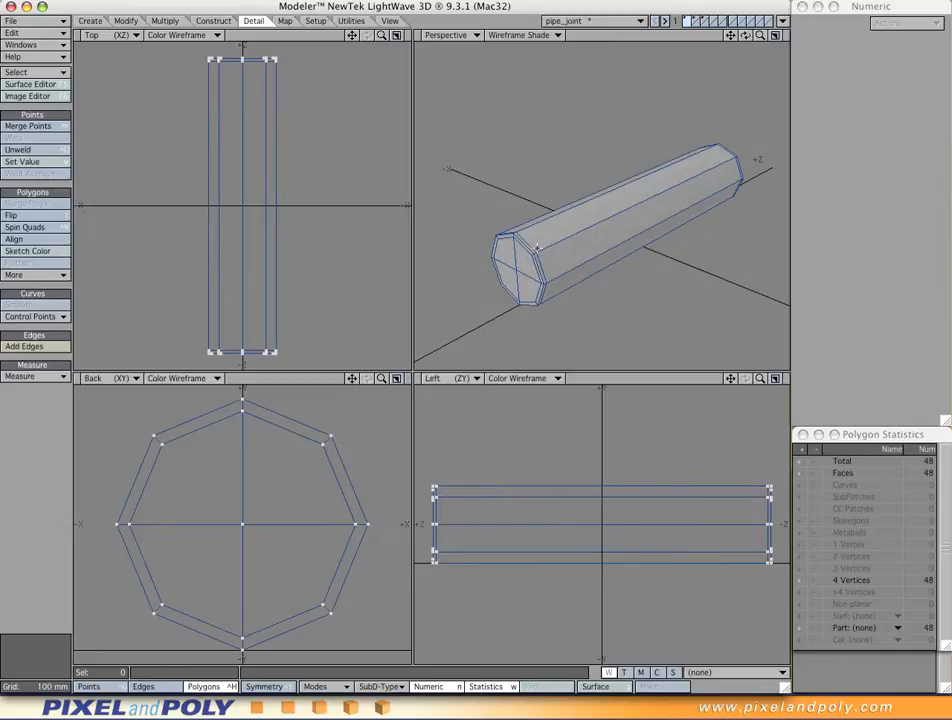
scroll(590, 250, down, 2)
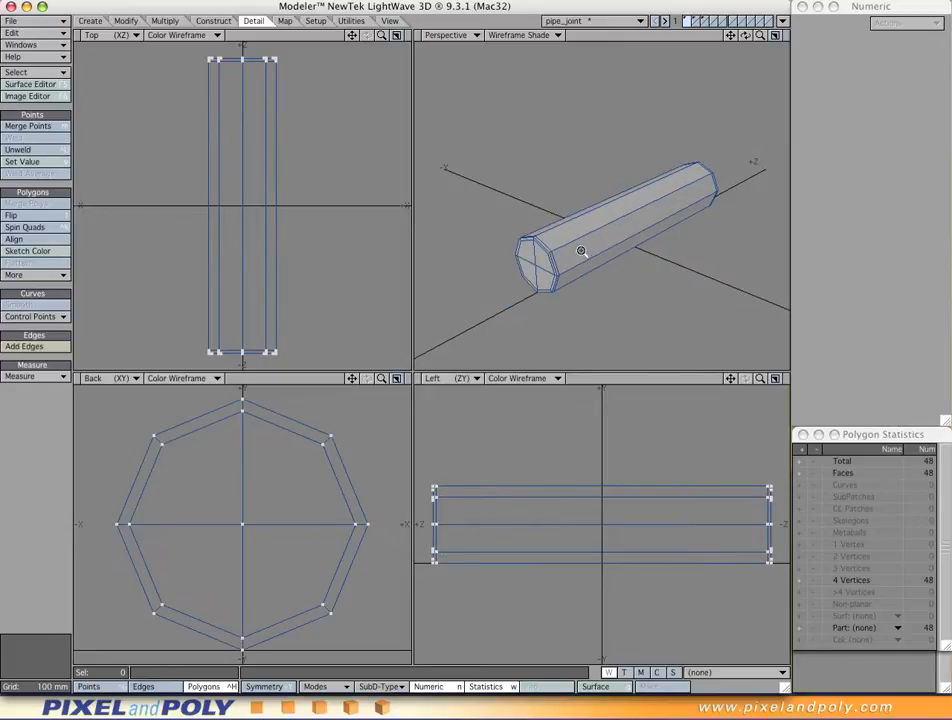
In the Top view, knife the cylinder along a 45-degree diagonal through the origin and again along a close parallel on the -X side.
alt+drag(341, 263, 324, 263)
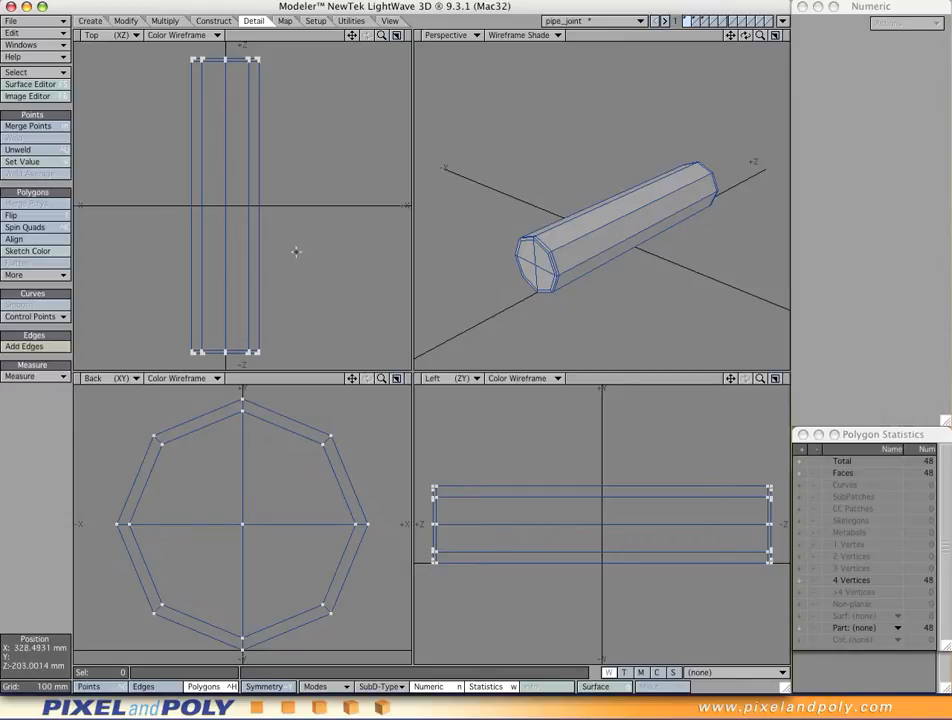
key(0)
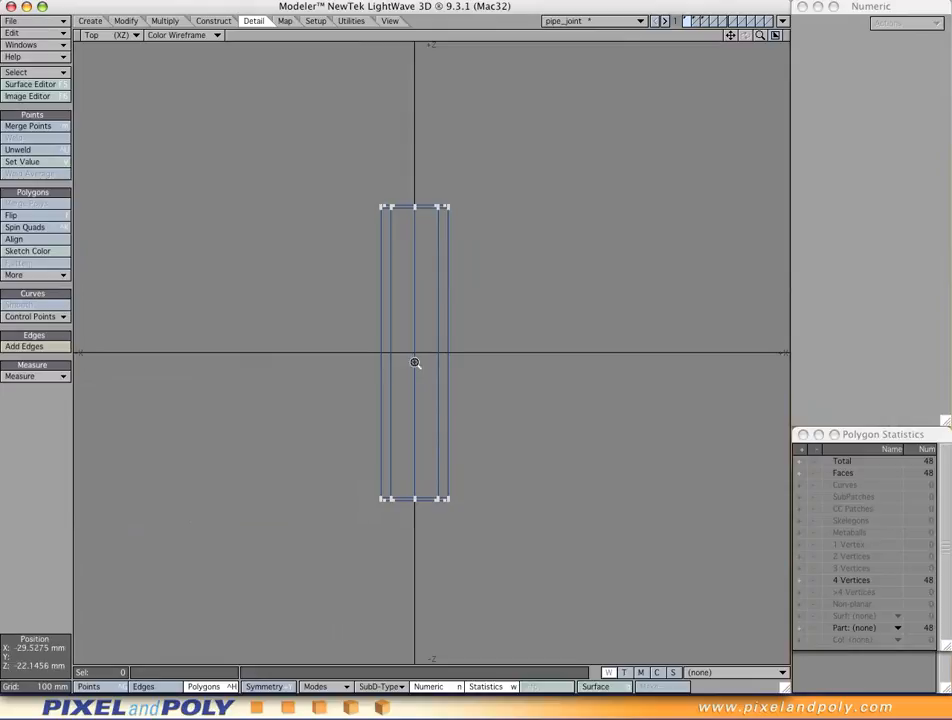
ctrl+alt+drag(414, 362, 550, 385)
alt+drag(455, 364, 491, 403)
ctrl+alt+drag(491, 403, 476, 397)
ctrl+shift+click(222, 230)
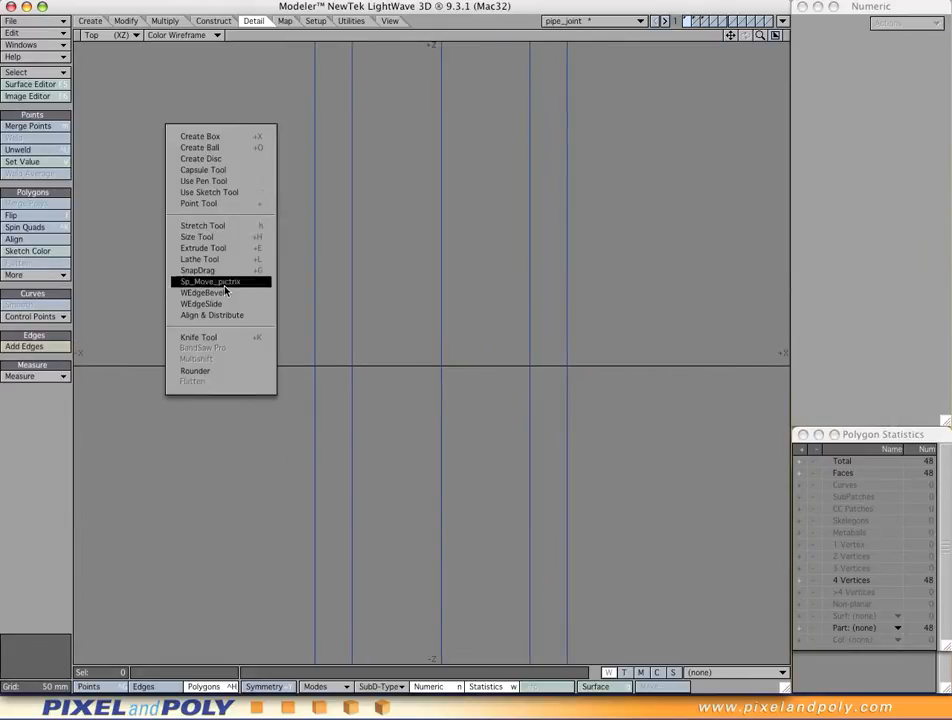
click(238, 339)
drag(236, 217, 629, 611)
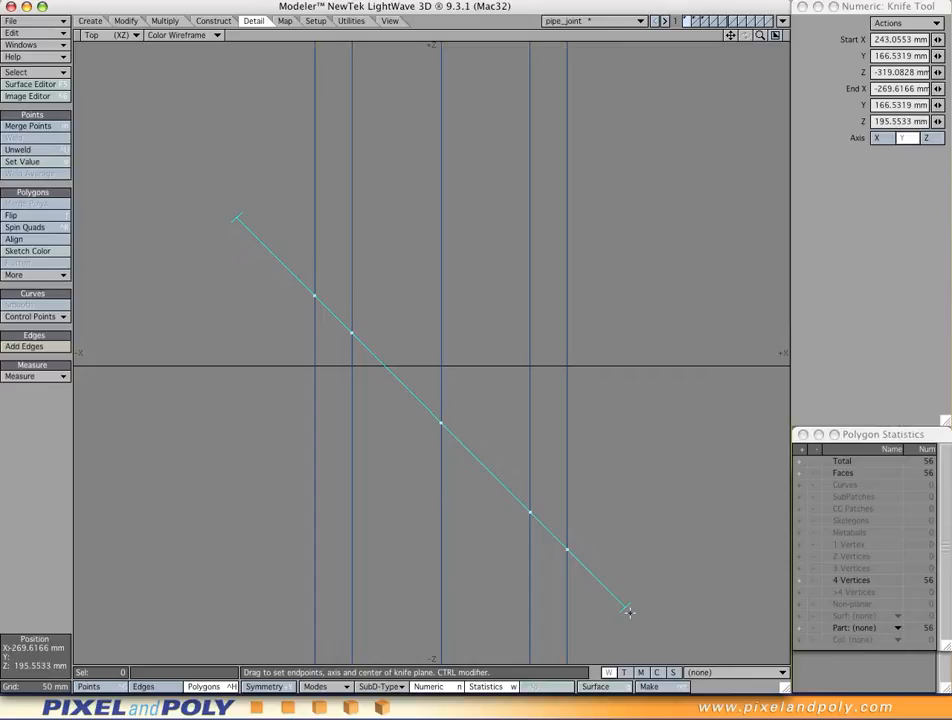
drag(629, 612, 631, 612)
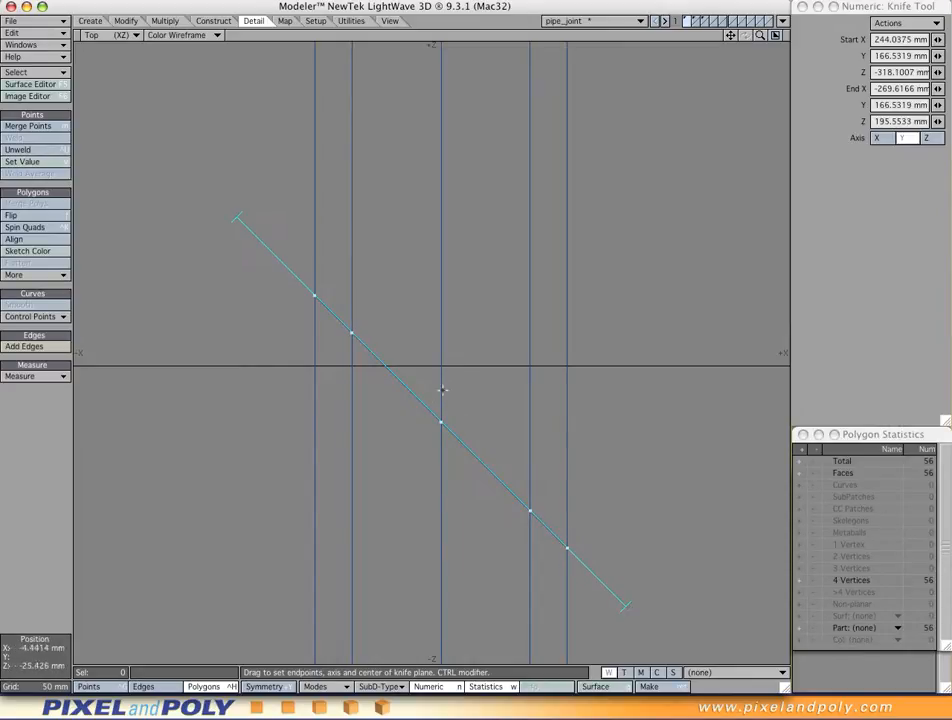
drag(427, 408, 440, 366)
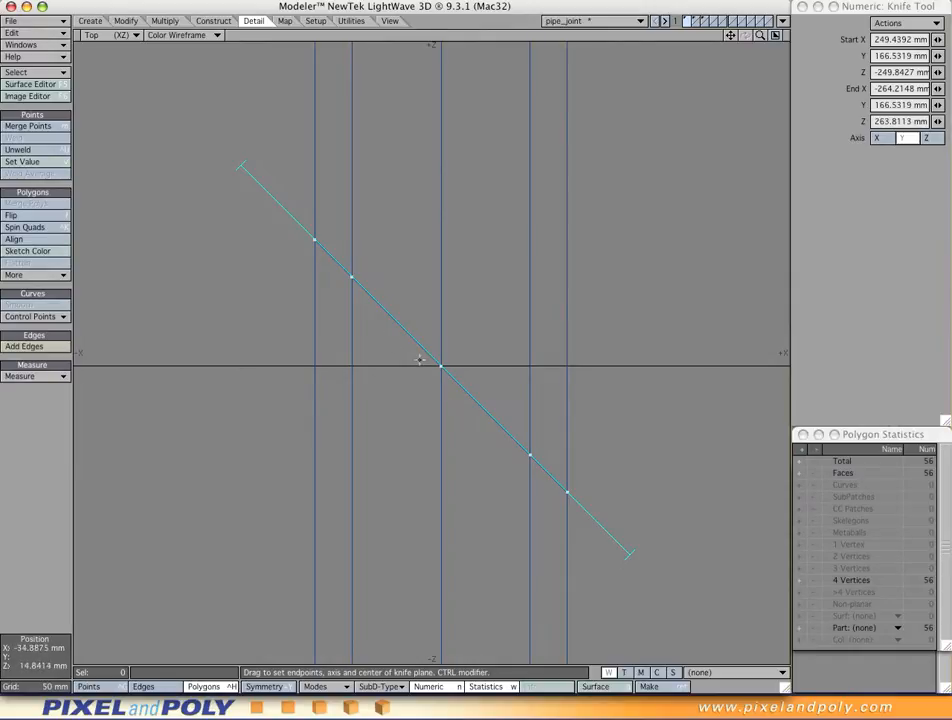
mouse_move(417, 371)
mouse_down()
mouse_move(418, 354)
mouse_move(413, 380)
mouse_move(411, 363)
mouse_up()
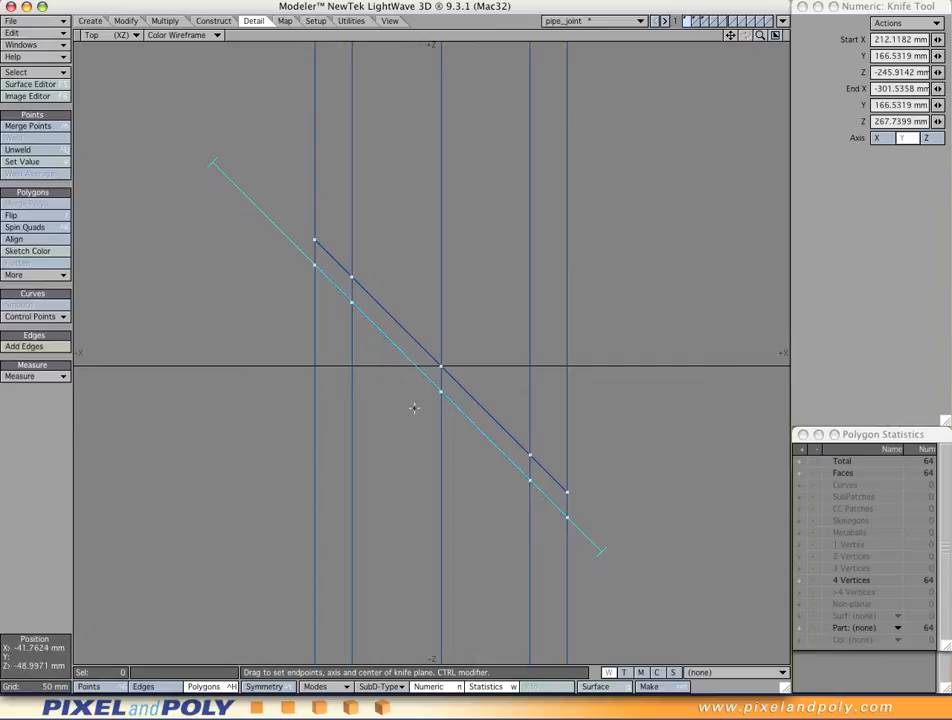
key(space)
Knife the cylinder in the Top view along the opposite 45-degree diagonal, aligning the cut exactly with the origin.
ctrl+shift+click(270, 277)
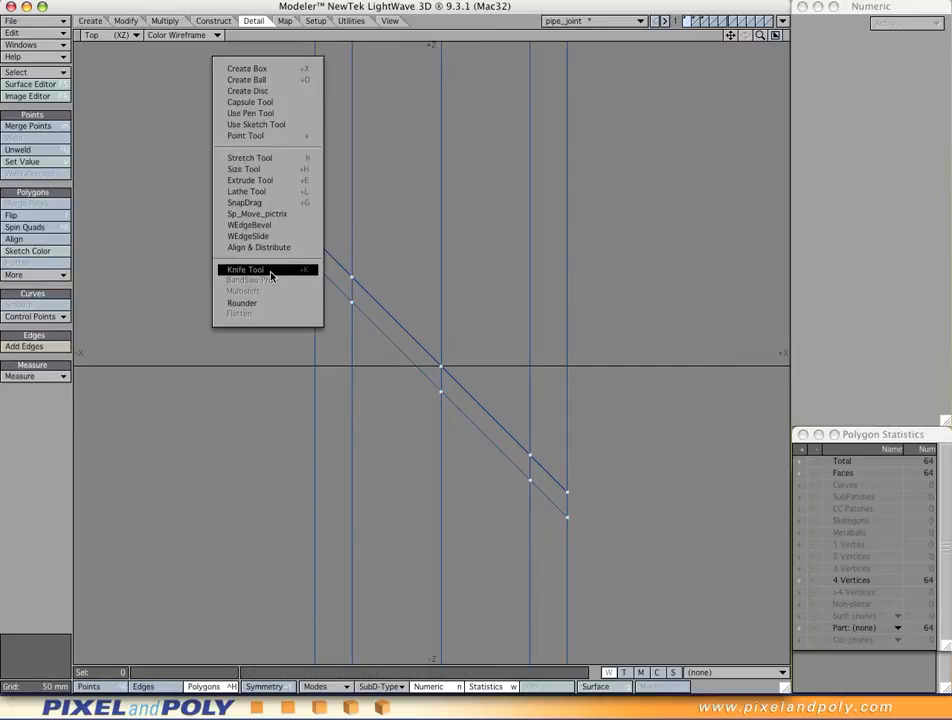
click(270, 272)
drag(632, 180, 242, 582)
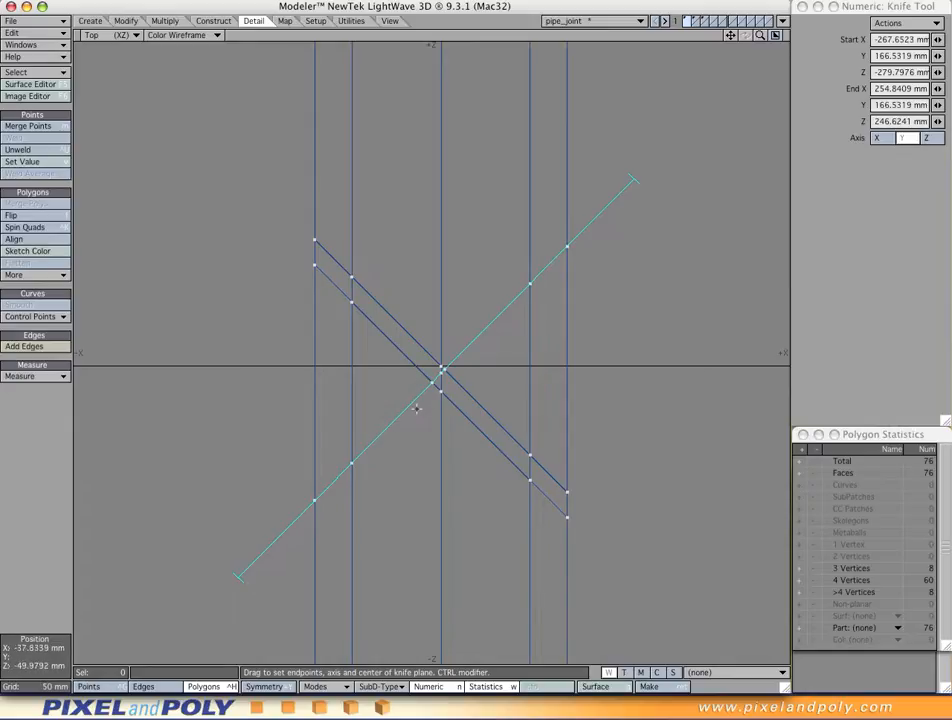
drag(416, 408, 415, 402)
ctrl+alt+drag(450, 367, 622, 424)
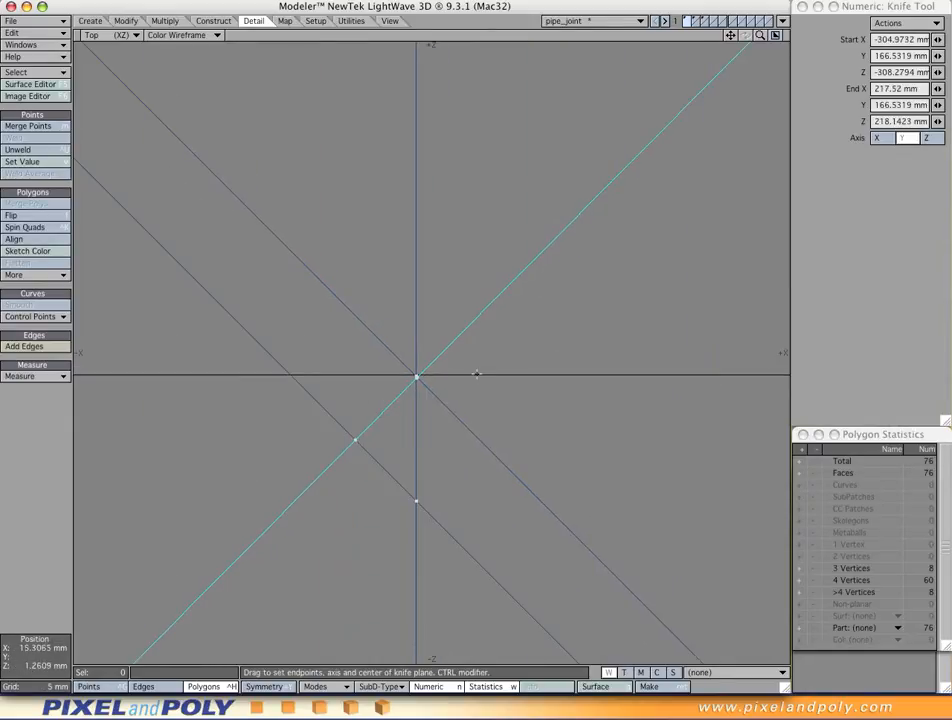
mouse_move(452, 355)
mouse_down()
mouse_move(468, 363)
mouse_move(449, 352)
mouse_up()
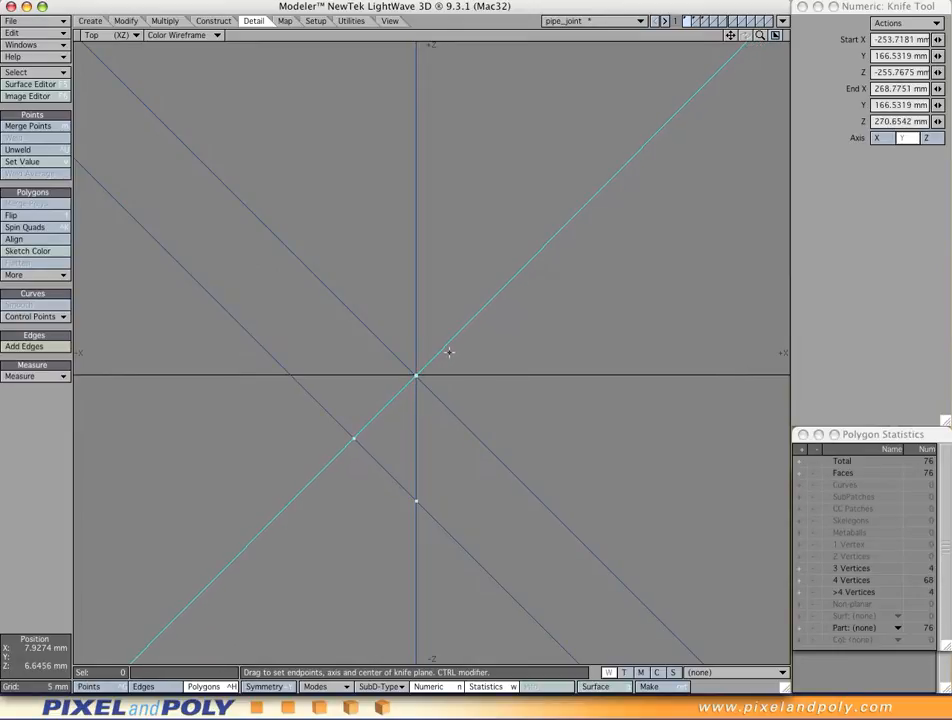
ctrl+alt+drag(578, 416, 559, 451)
alt+drag(442, 467, 439, 453)
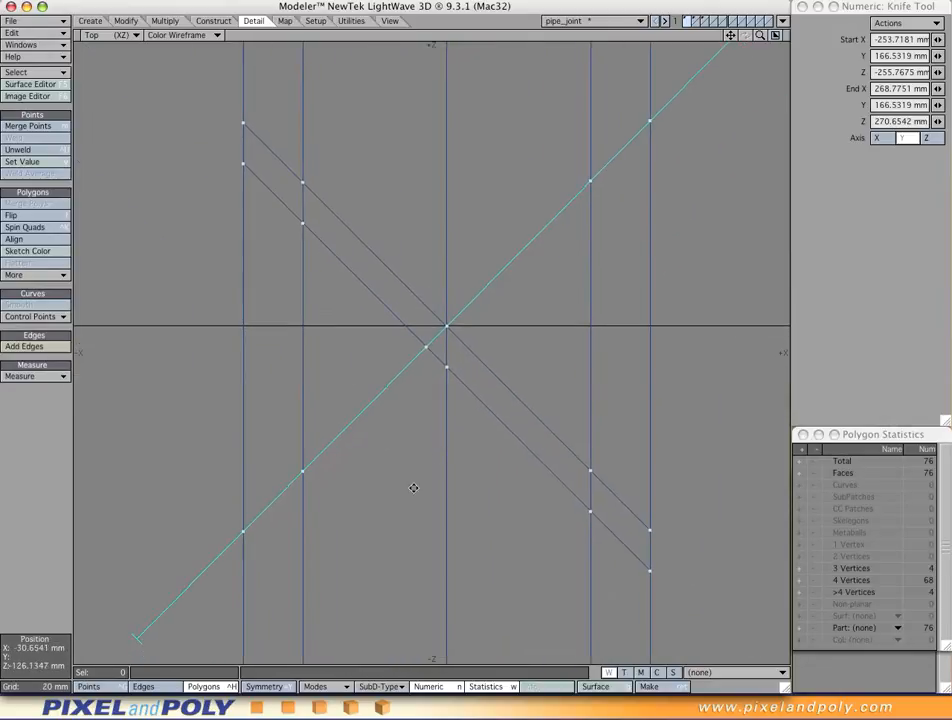
ctrl+alt+drag(467, 413, 454, 402)
alt+drag(454, 402, 478, 432)
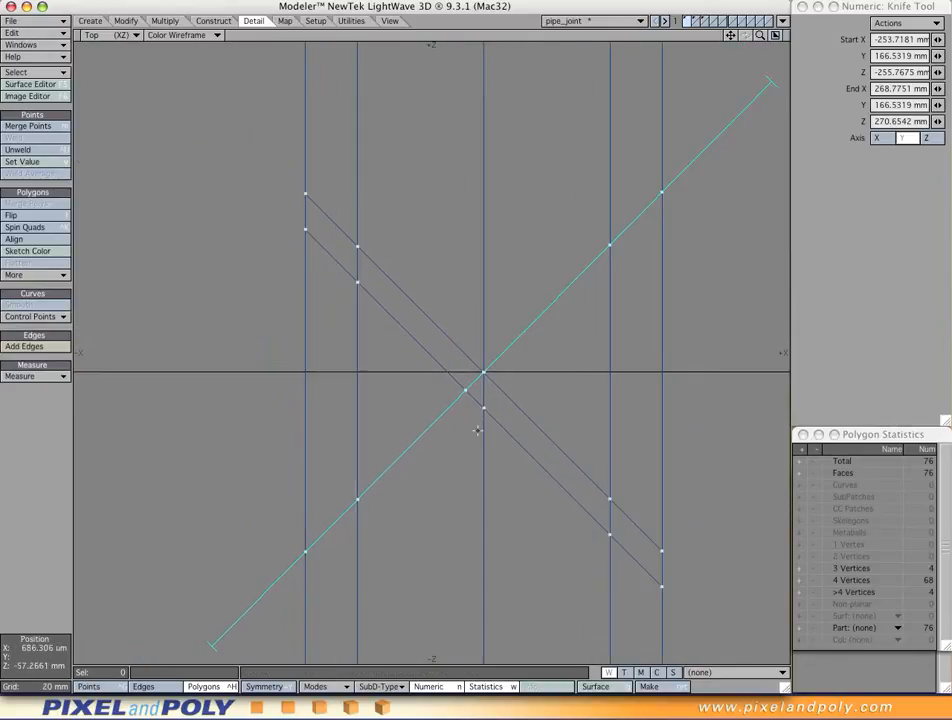
Add a parallel knife cut on the -X side of the second diagonal, meeting the first diagonal's offset cut on the X axis.
right_click(430, 402)
drag(430, 402, 624, 417)
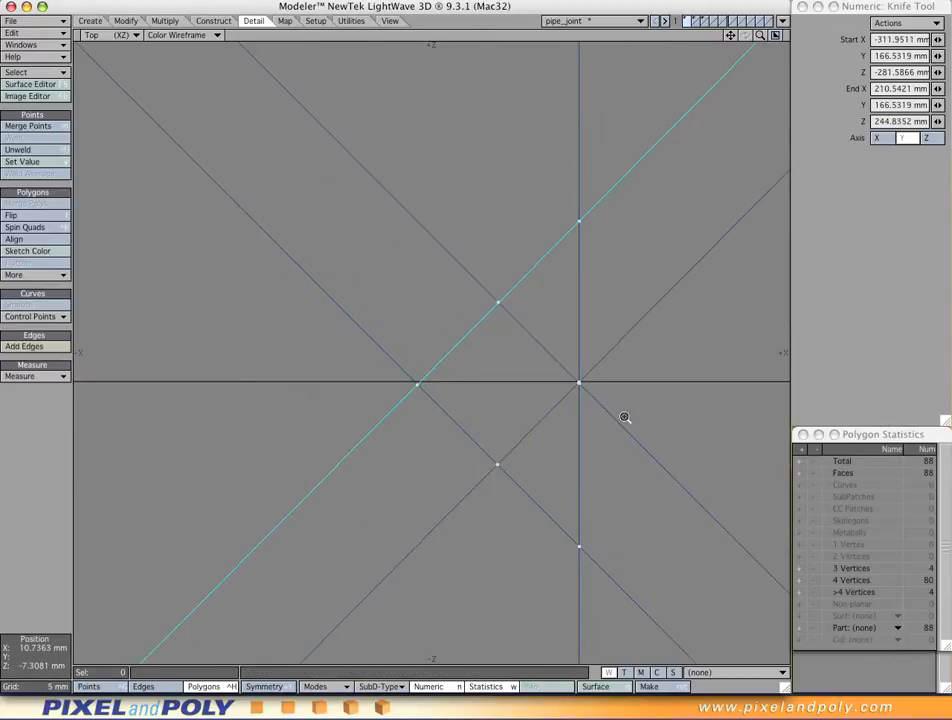
ctrl+alt+drag(433, 435, 476, 429)
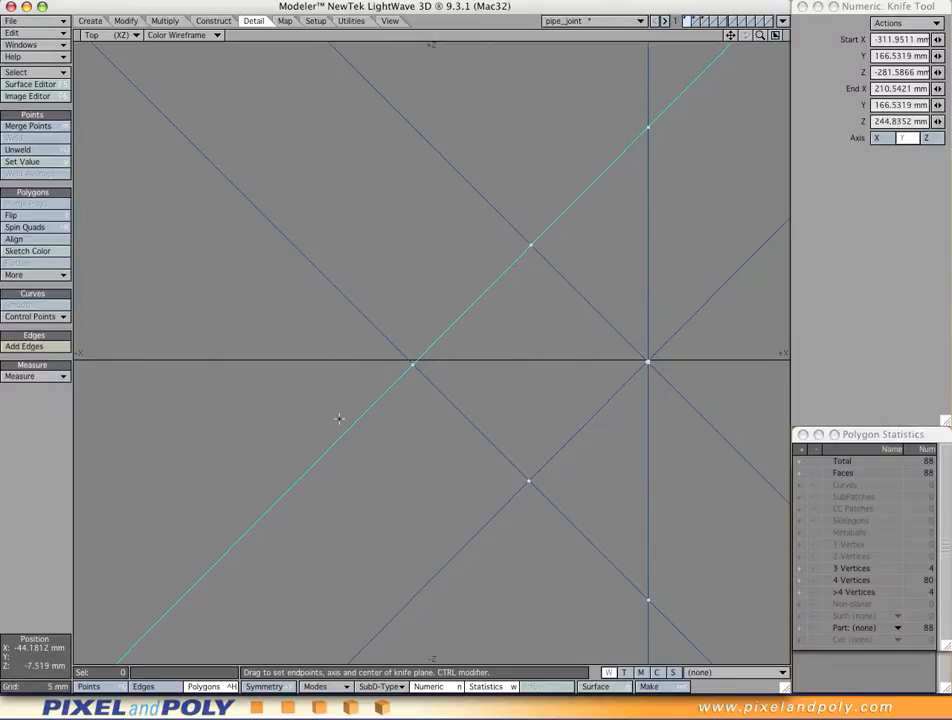
drag(352, 425, 356, 422)
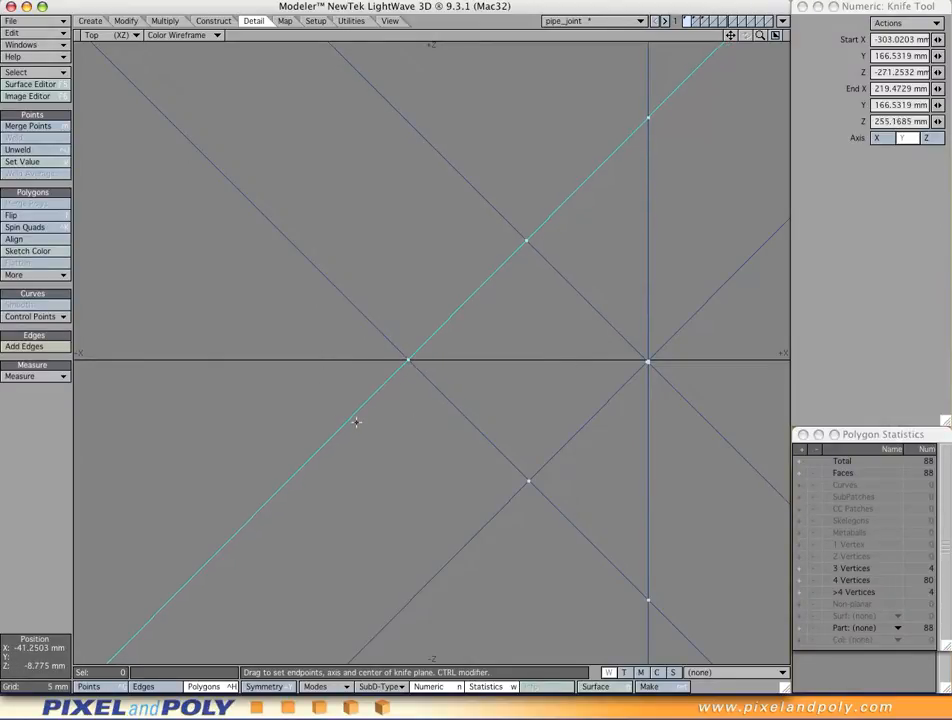
Accept the last diagonal knife cut and return from the enlarged Top view to the four-view layout.
ctrl+alt+drag(628, 433, 364, 410)
alt+drag(590, 432, 465, 427)
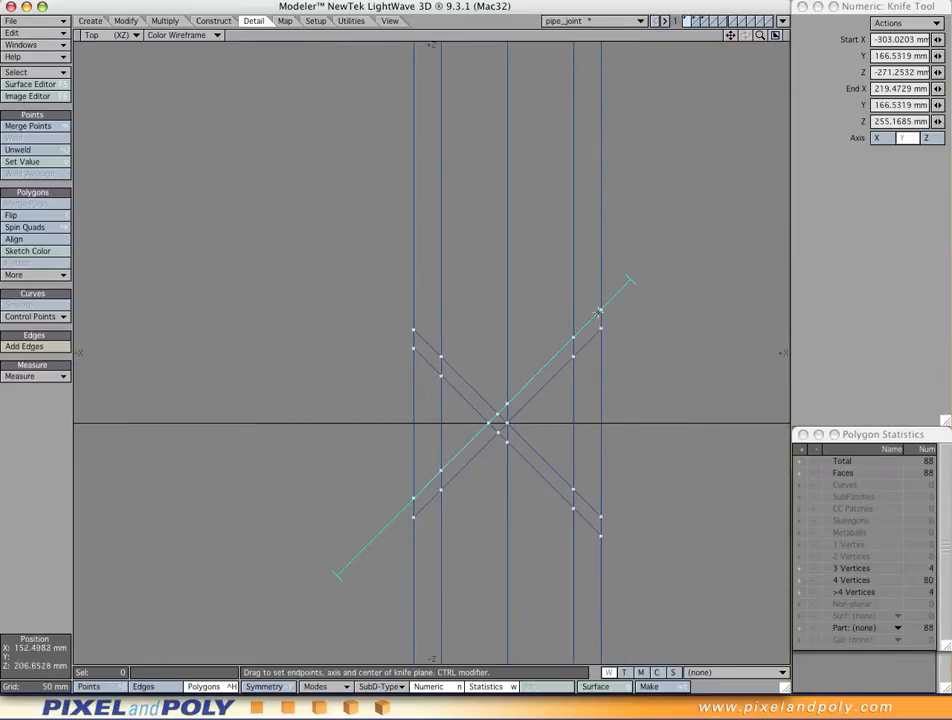
alt+drag(506, 479, 452, 446)
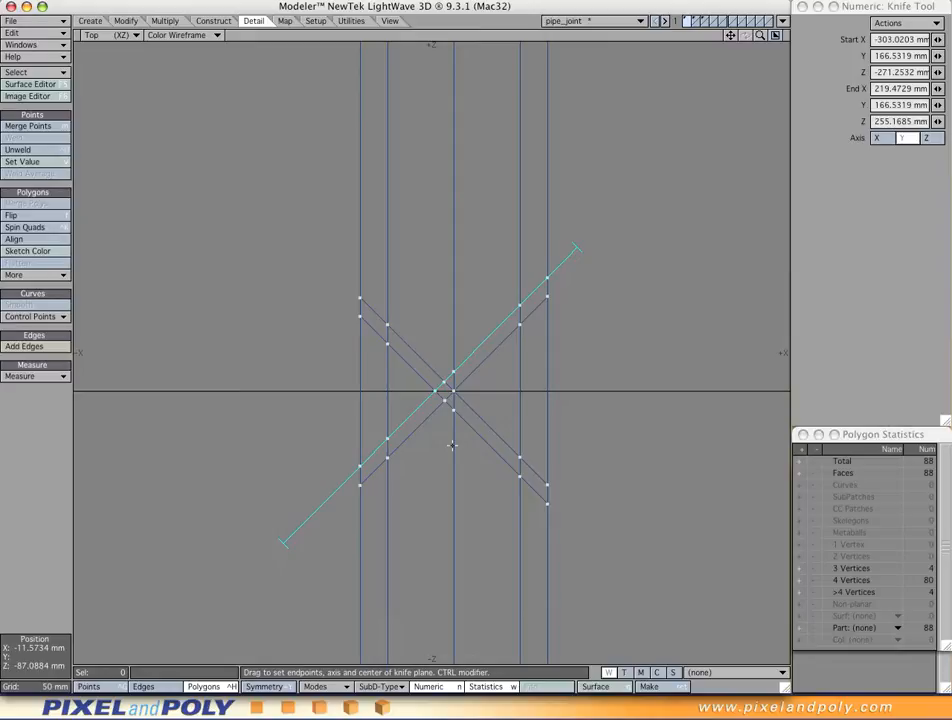
key(space)
key(0)
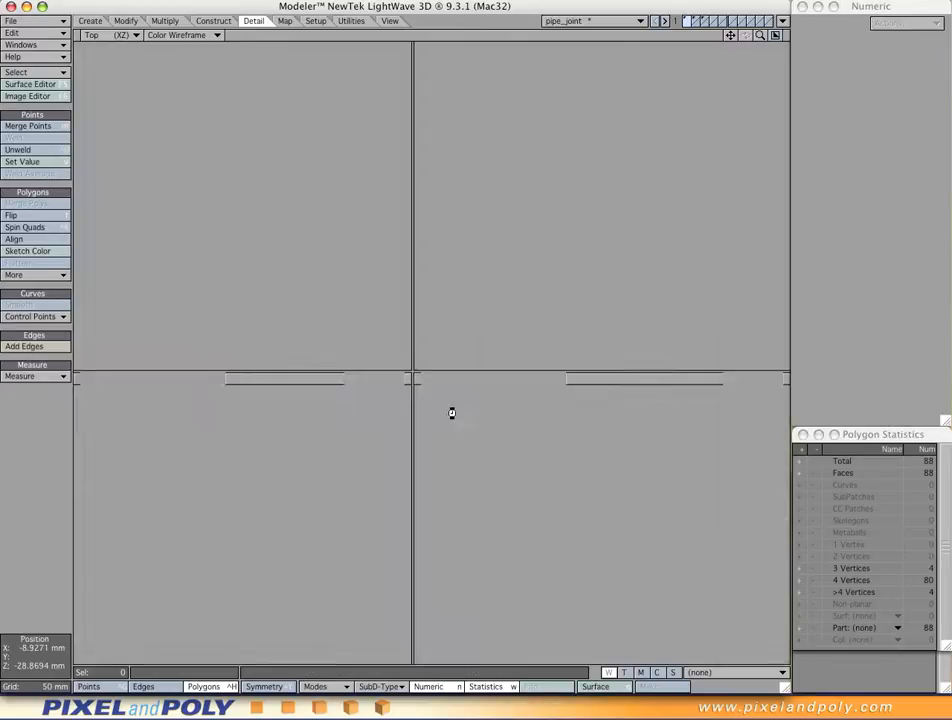
Weld the overlapping points where the diagonal cuts meet on the cylinder's upper centre edge.
scroll(591, 250, up, 5)
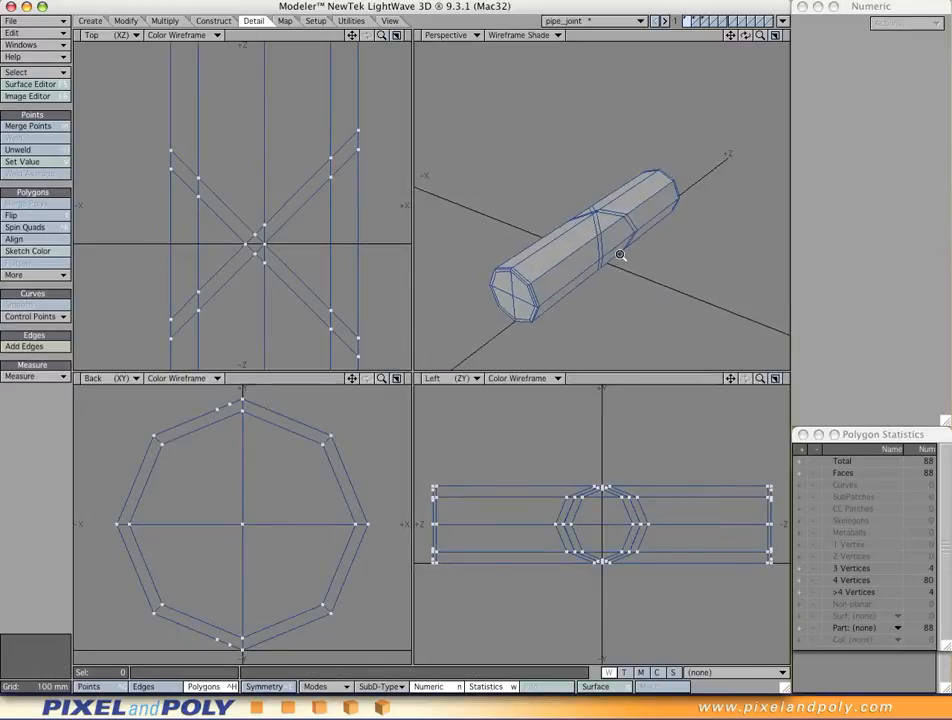
scroll(583, 234, up, 5)
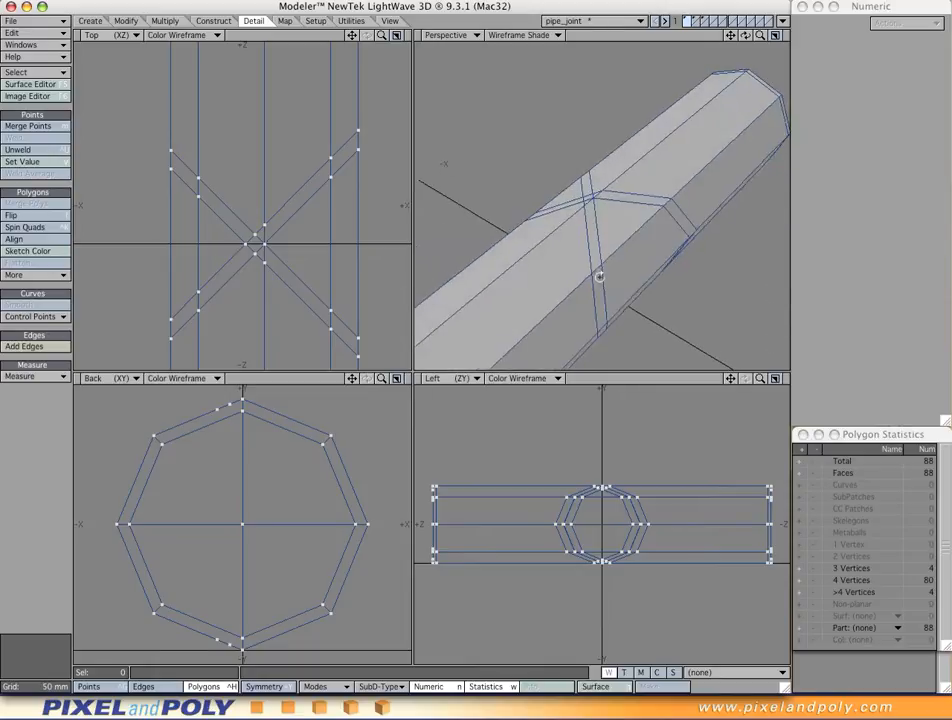
scroll(495, 240, up, 3)
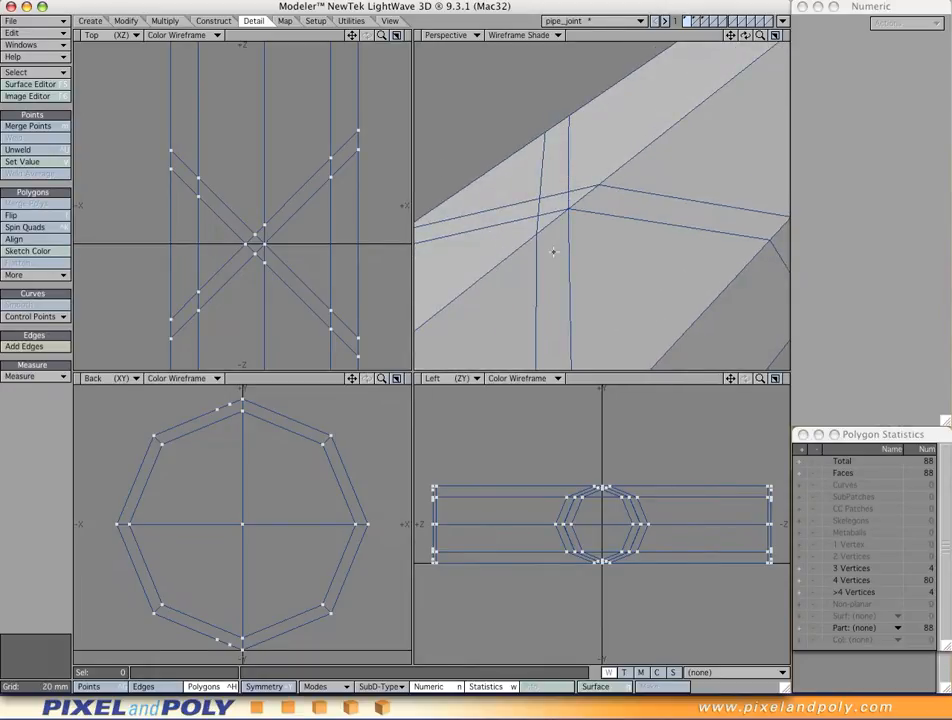
scroll(596, 245, up, 3)
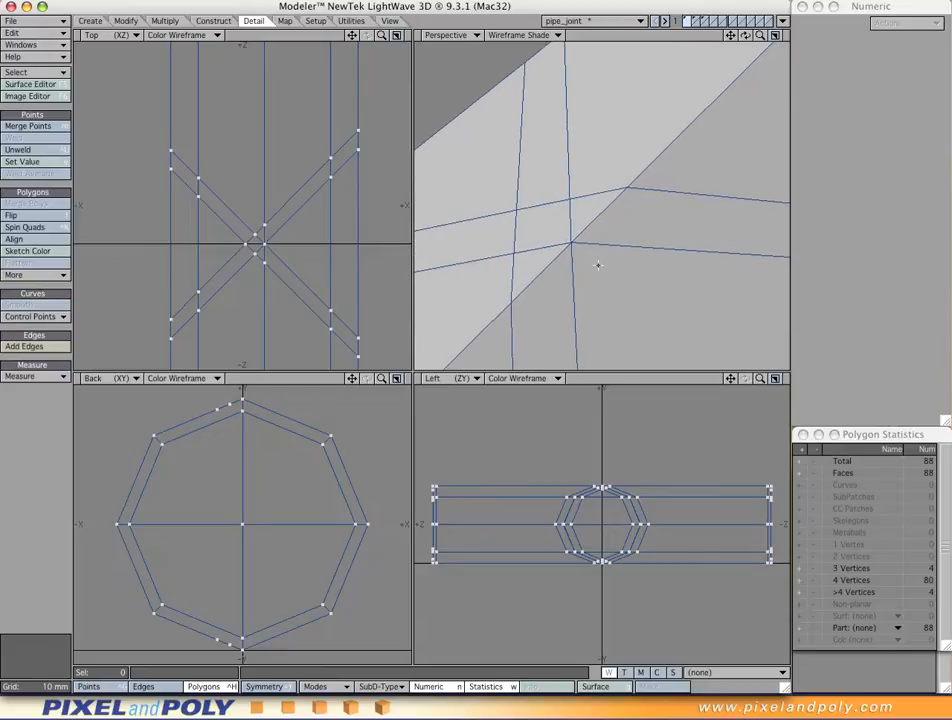
key(ctrl+g)
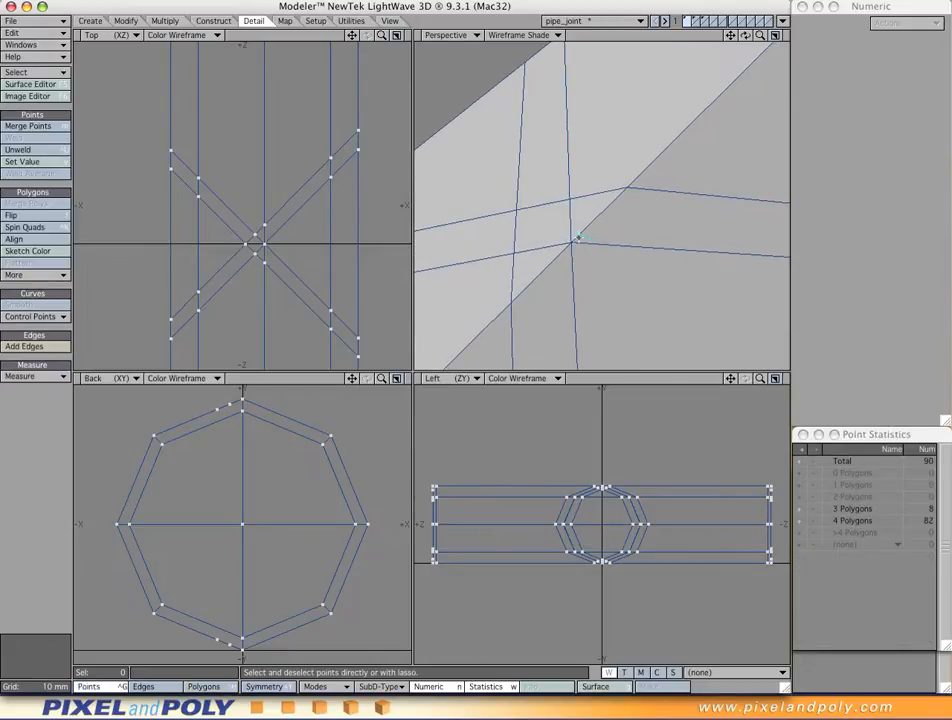
click(576, 239)
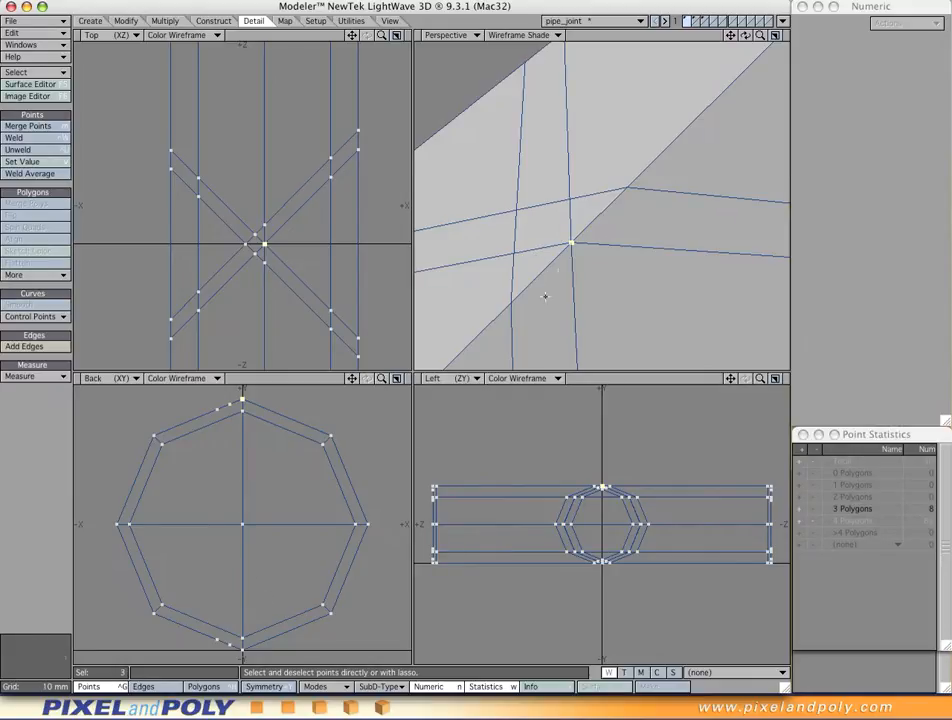
ctrl+shift+right_click(534, 246)
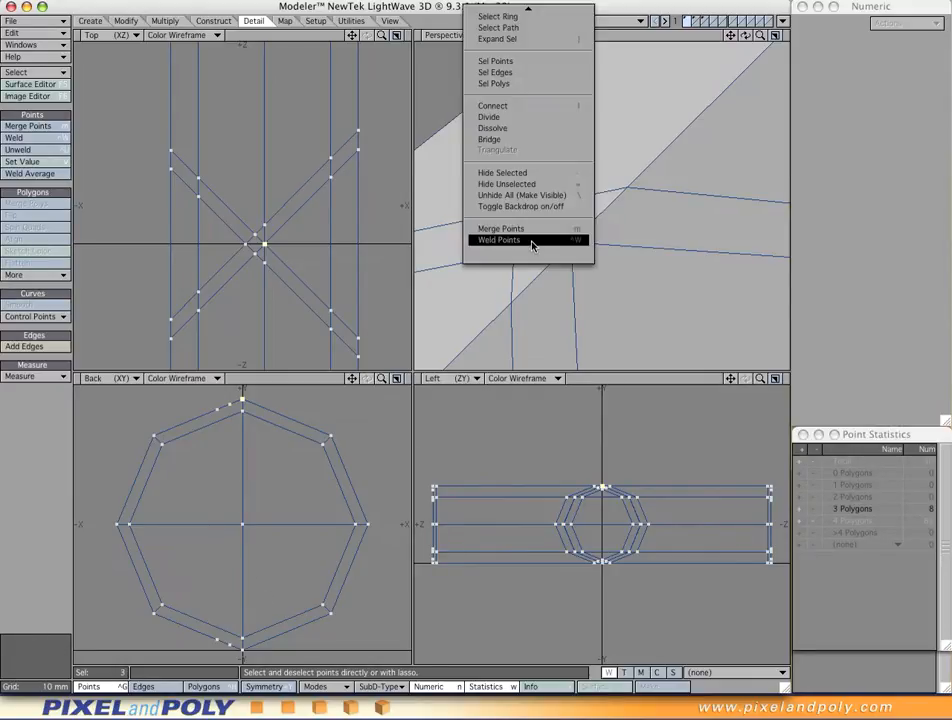
click(517, 243)
key(Return)
Weld the overlapping points at the matching diagonal crossing on the cylinder's underside.
alt+drag(560, 272, 617, 218)
right_drag(536, 178, 570, 160)
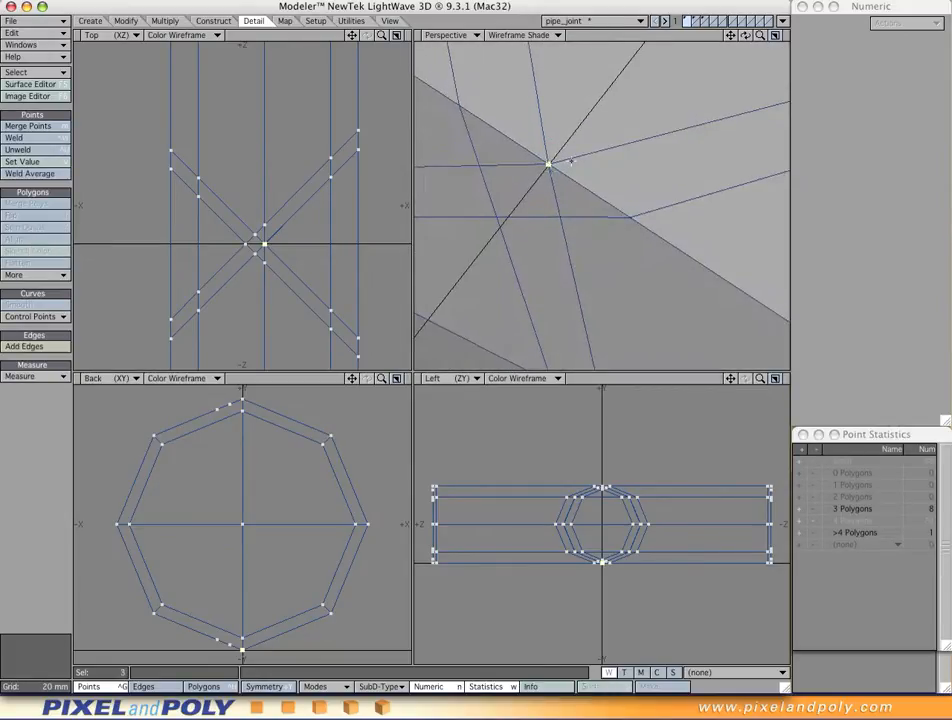
ctrl+shift+click(523, 215)
ctrl+shift+right_click(516, 224)
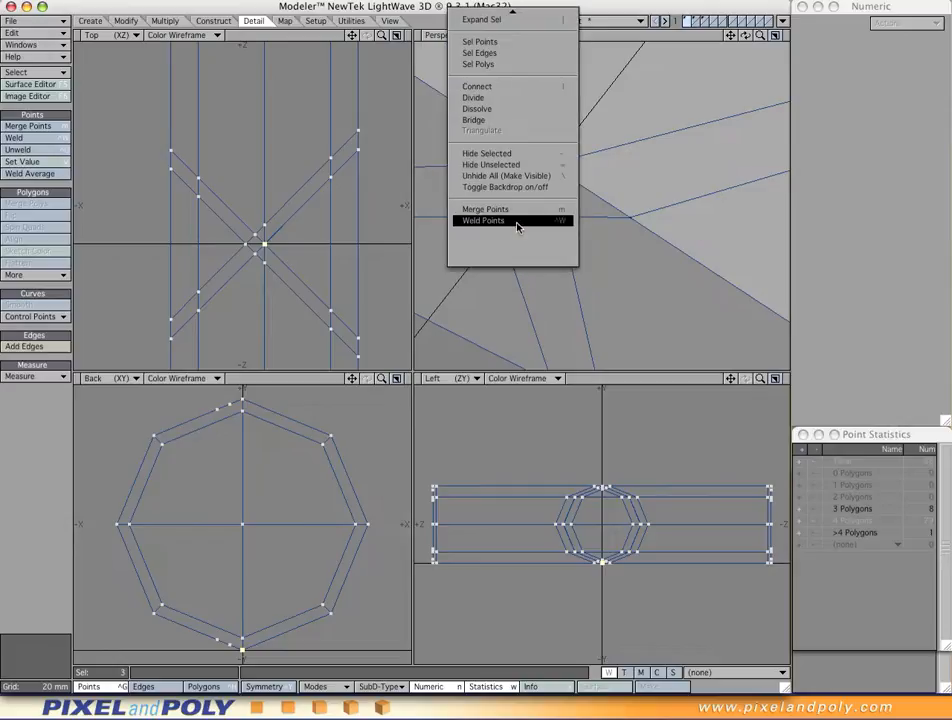
click(516, 222)
key(Return)
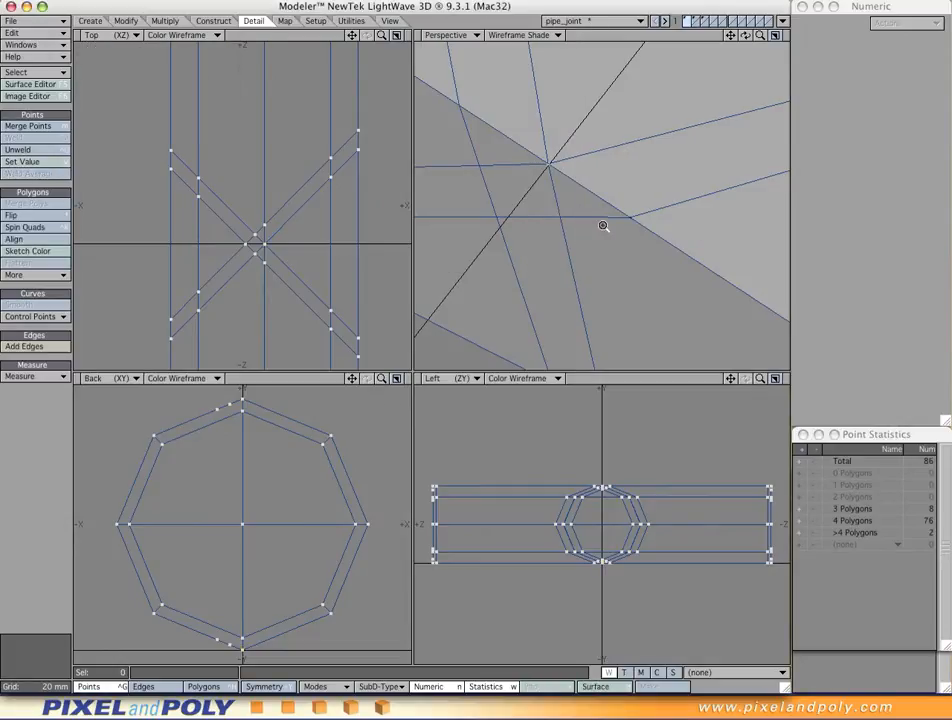
Select the four polygons enclosed by the diagonal cuts on the cylinder's +X side.
ctrl+alt+drag(603, 226, 541, 273)
key(ctrl+h)
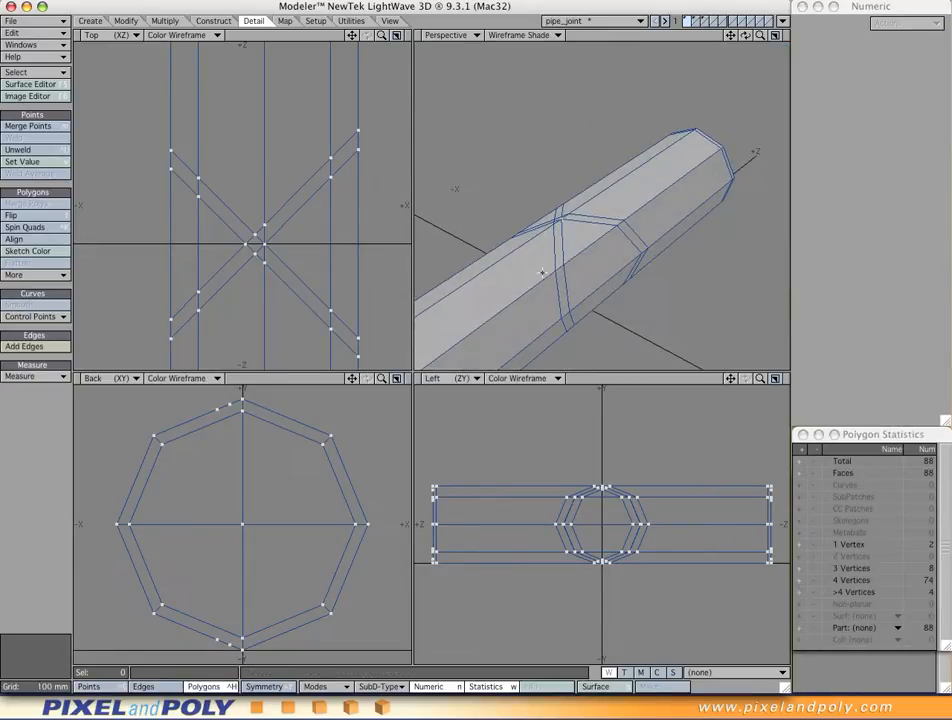
click(577, 248)
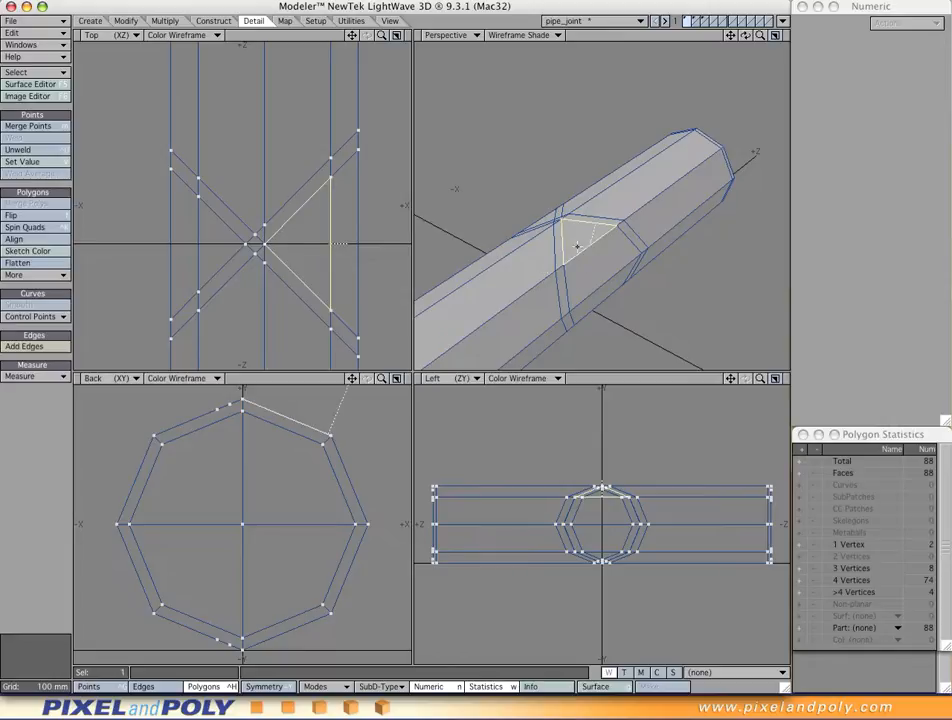
shift+click(599, 275)
alt+drag(601, 278, 583, 178)
click(580, 224)
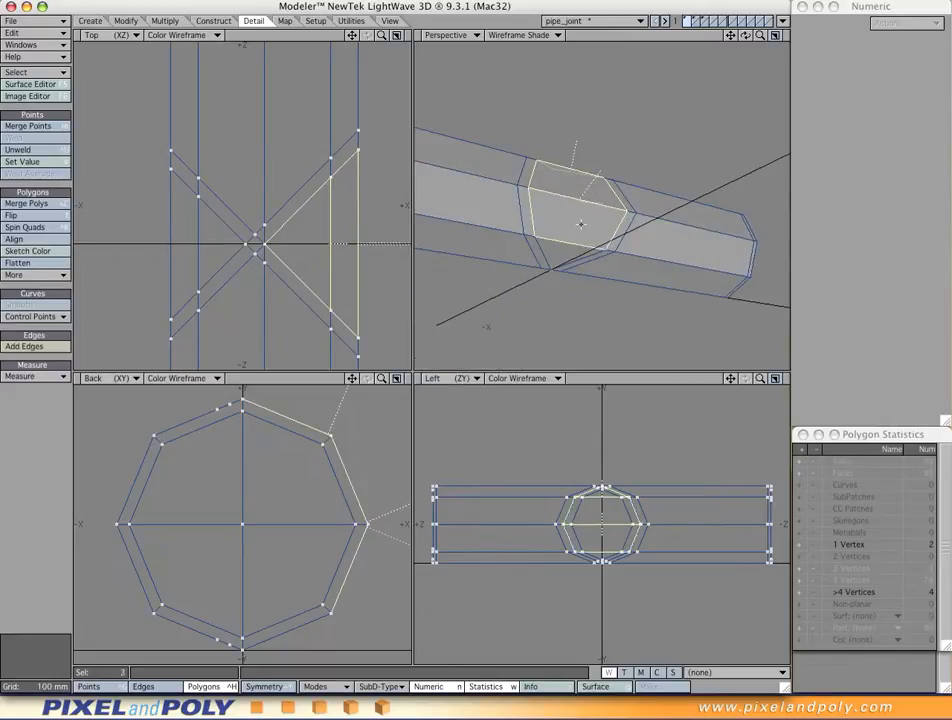
mouse_move(597, 268)
alt+mouse_down()
mouse_move(576, 221)
mouse_move(593, 327)
mouse_move(601, 295)
mouse_move(568, 238)
mouse_move(599, 274)
mouse_move(580, 136)
mouse_move(610, 246)
mouse_move(576, 273)
mouse_move(603, 270)
alt+mouse_up()
shift+click(575, 217)
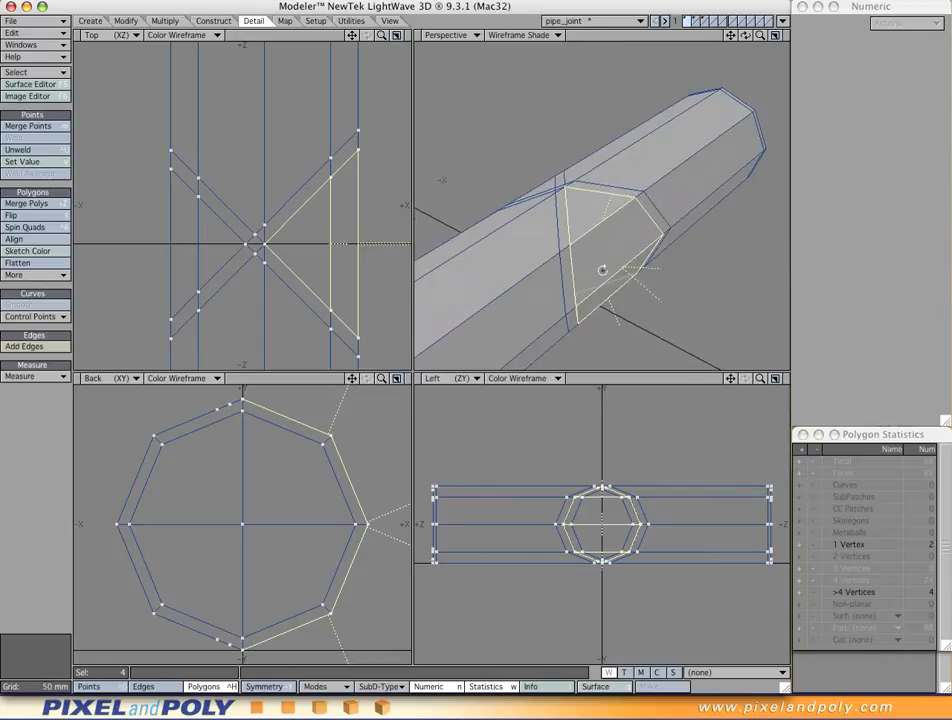
Extend the selected +X side polygons with Extender Plus and move them about 31.76 mm along X.
alt+drag(322, 265, 241, 229)
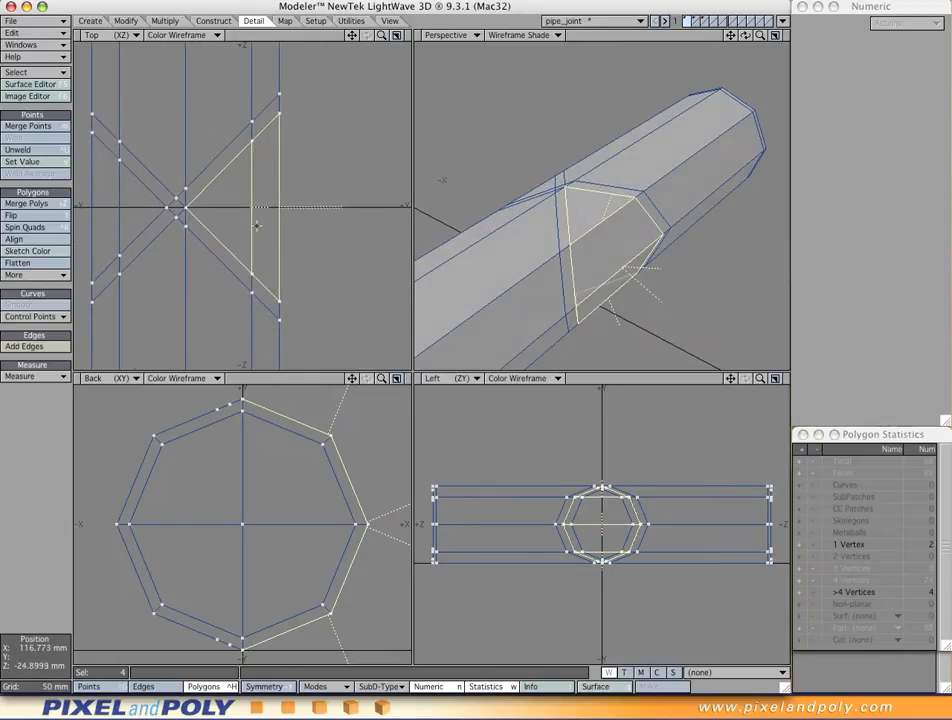
click(167, 22)
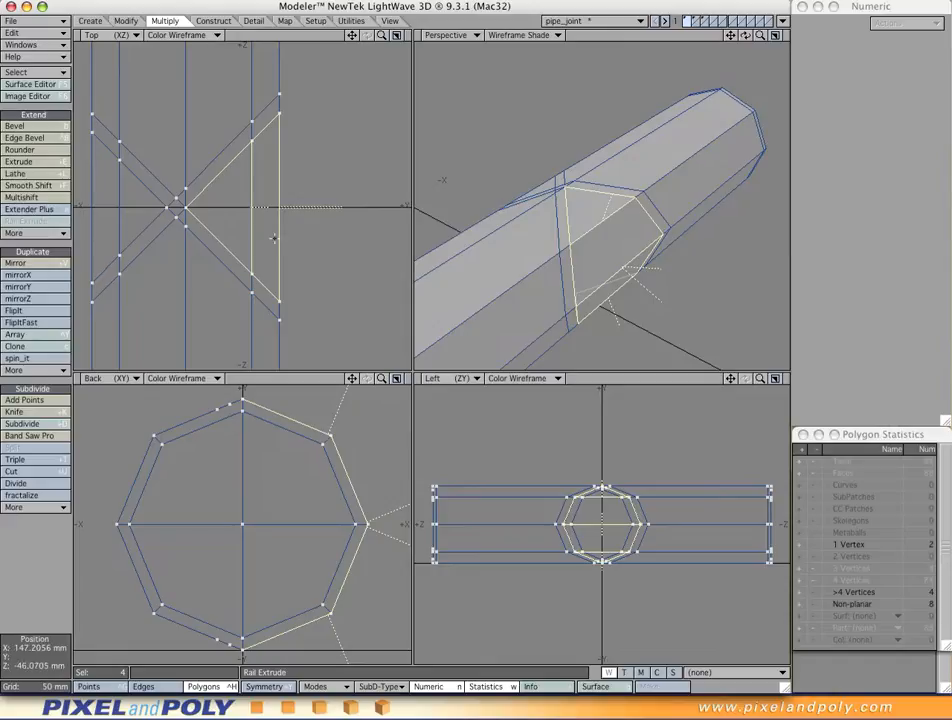
key(t)
mouse_move(273, 251)
mouse_down()
mouse_move(228, 251)
mouse_move(291, 251)
mouse_up()
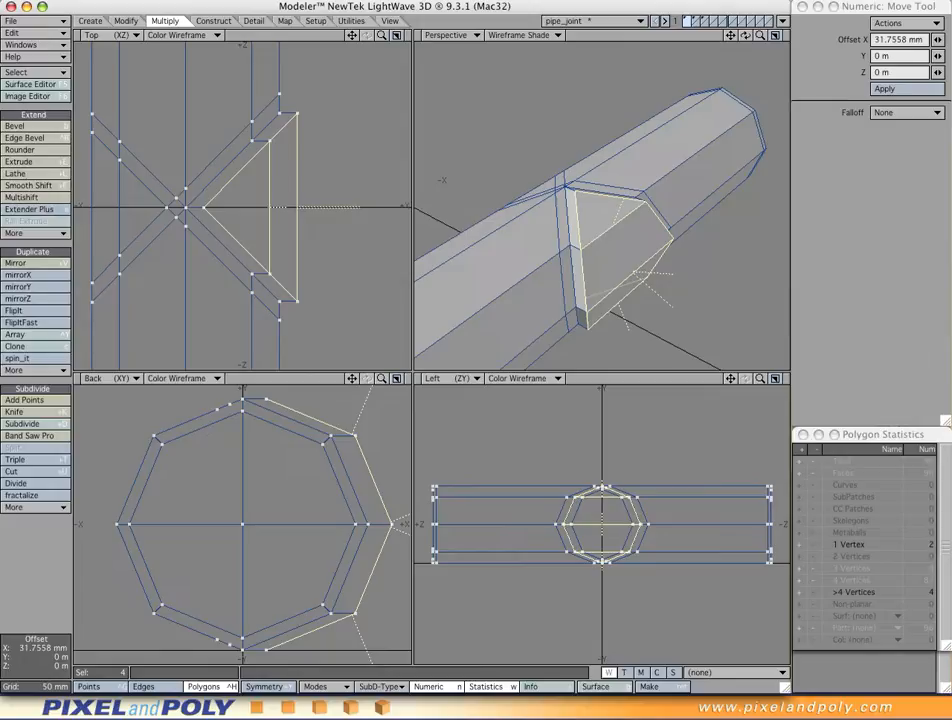
ctrl+alt+drag(273, 310, 350, 309)
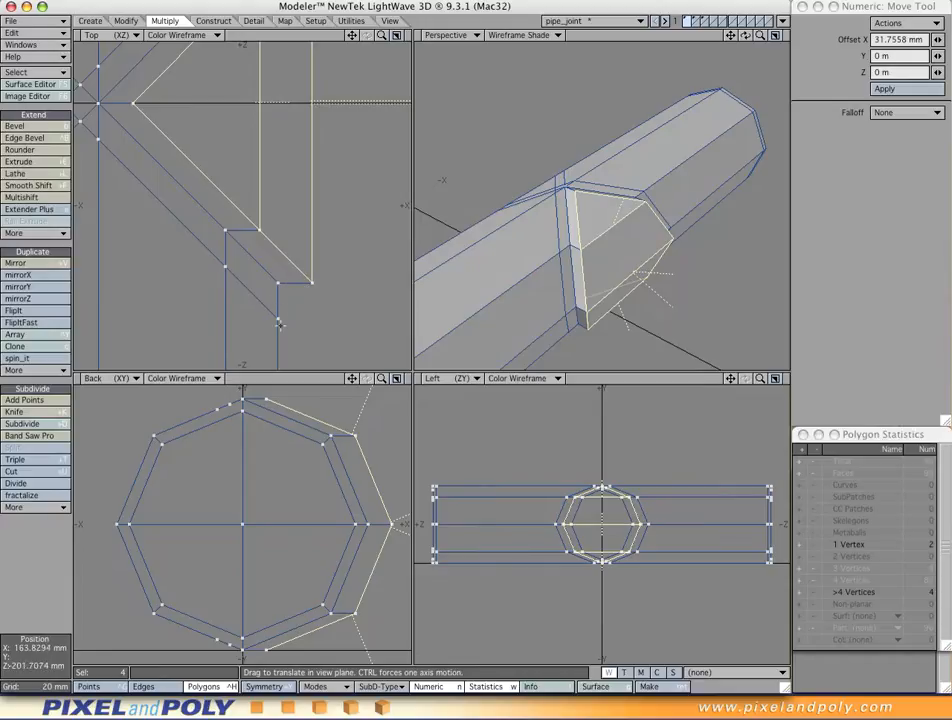
ctrl+alt+drag(303, 273, 265, 254)
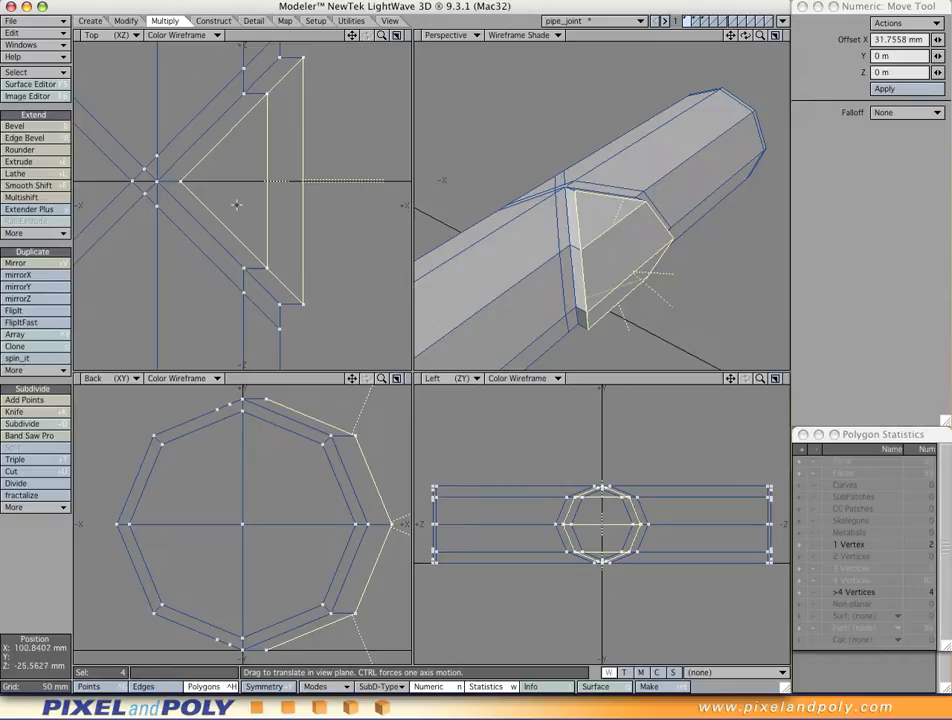
mouse_move(237, 205)
ctrl+mouse_down()
mouse_move(254, 205)
mouse_move(237, 205)
ctrl+mouse_up()
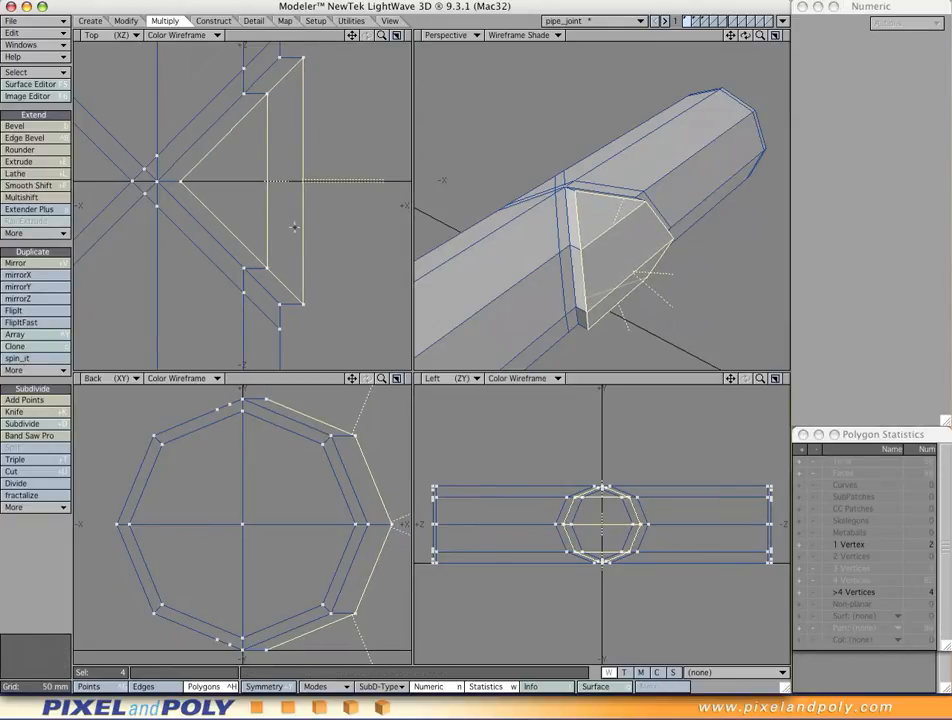
Extend the same polygons again and move them about 419.18 mm along X to form the side pipe.
ctrl+alt+drag(294, 227, 264, 225)
alt+drag(313, 220, 289, 242)
ctrl+alt+drag(383, 248, 268, 249)
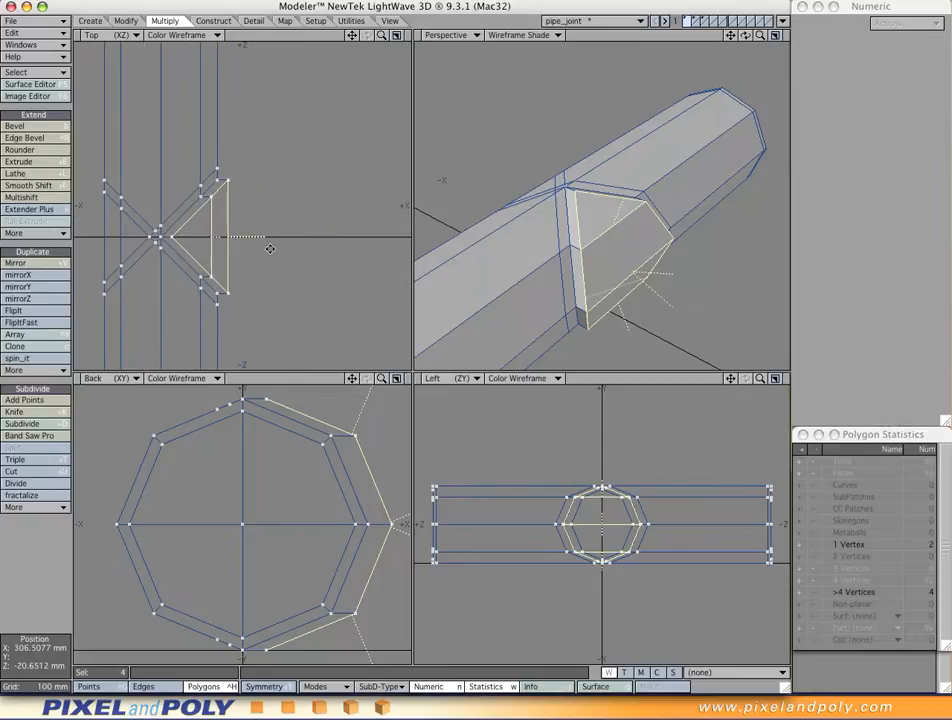
key(t)
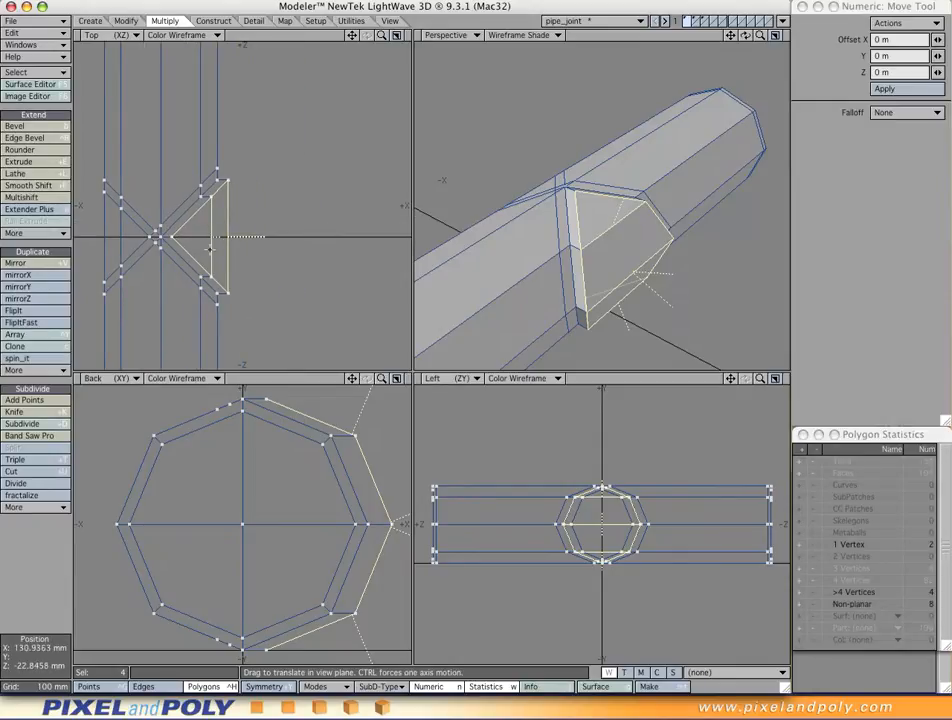
drag(198, 251, 274, 256)
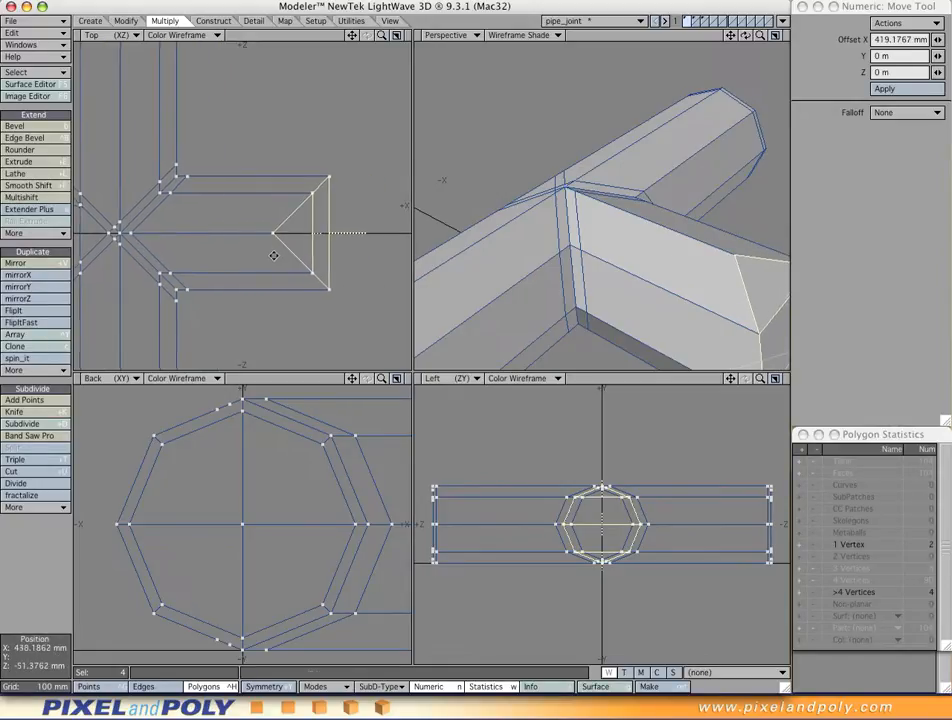
key(space)
Flatten the four pointed end polygons of the side pipe along the X axis.
alt+drag(665, 285, 423, 183)
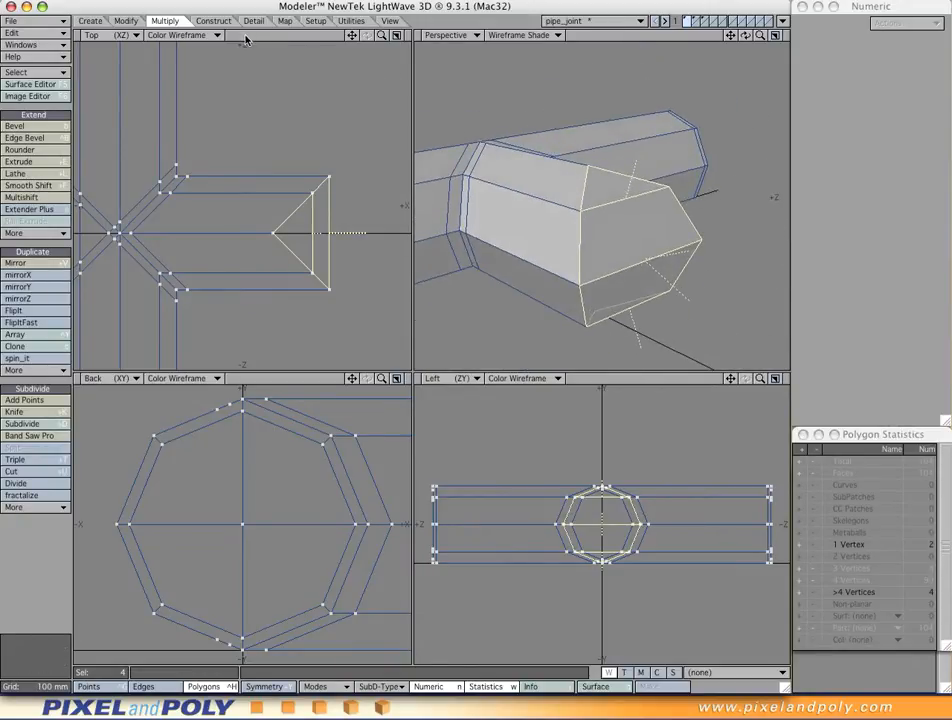
click(233, 20)
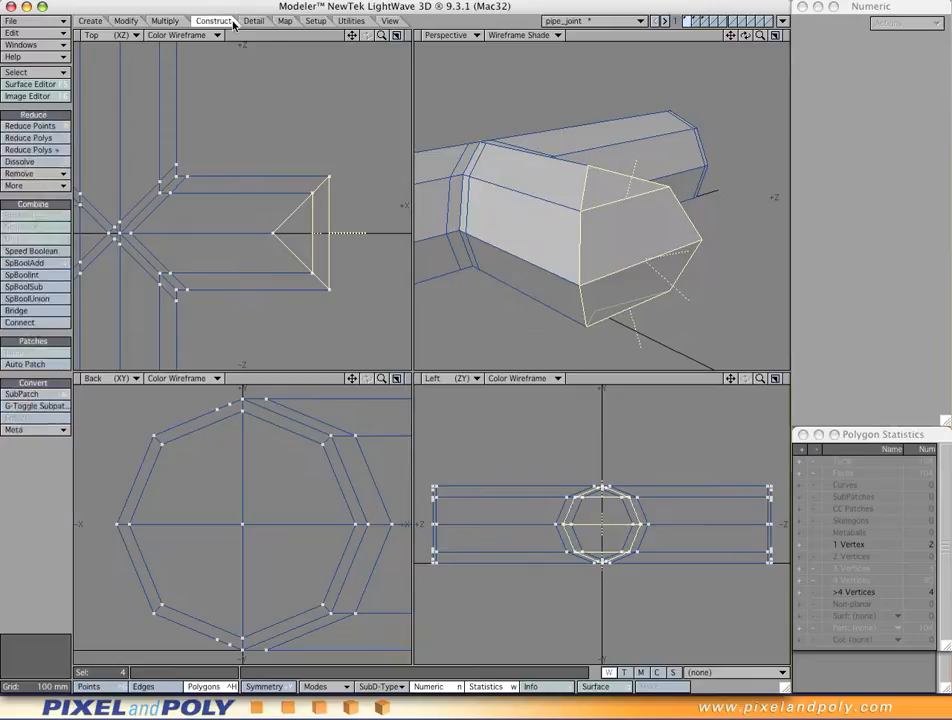
click(265, 22)
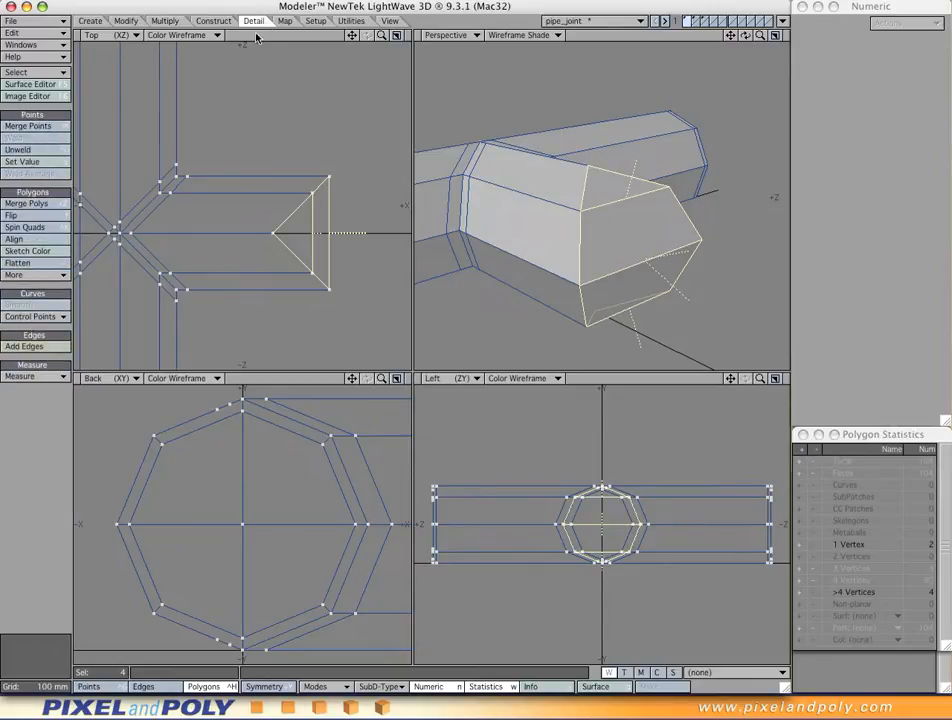
click(28, 265)
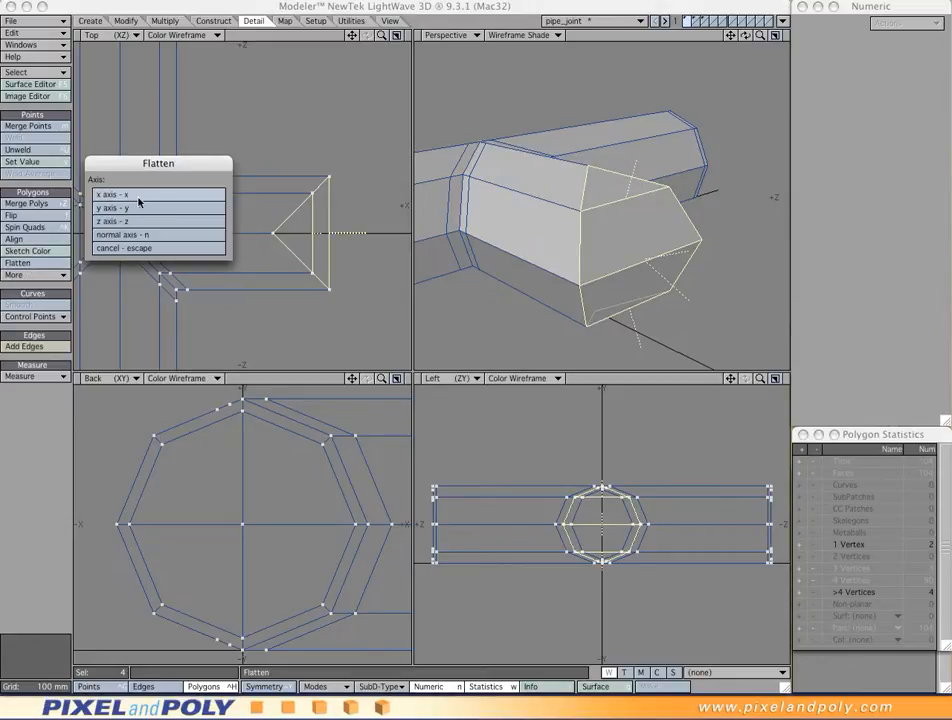
click(138, 202)
Merge the four flattened end polygons into a single octagonal cap.
alt+drag(659, 227, 645, 171)
alt+drag(510, 200, 660, 200)
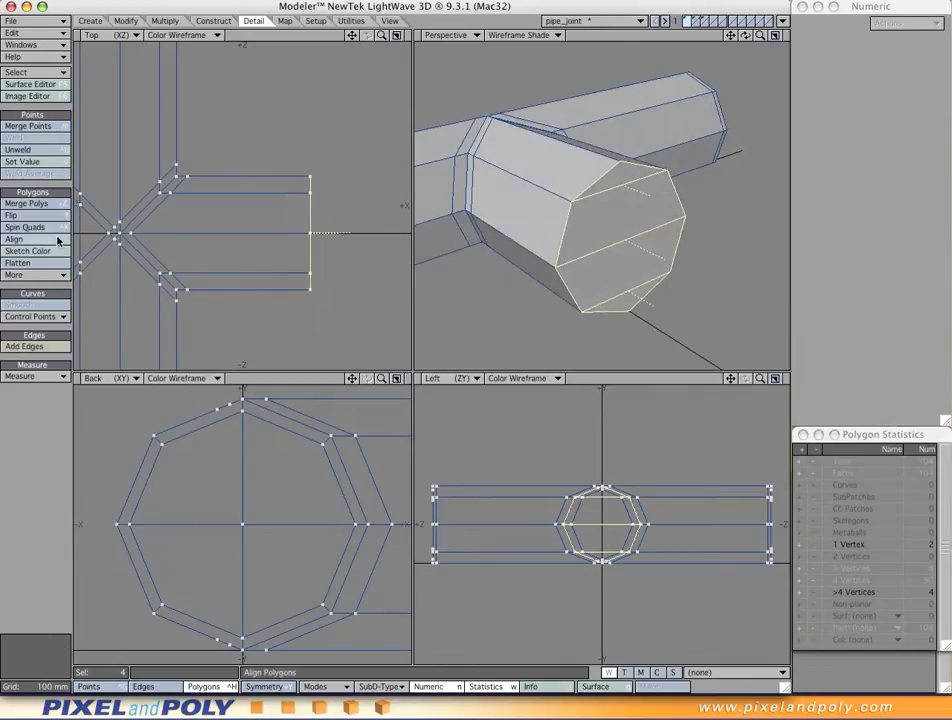
click(30, 203)
Multishift the side pipe's end cap outward by 14 mm and add a second shift inset by 15 mm.
alt+drag(548, 221, 572, 234)
ctrl+shift+drag(483, 238, 487, 255)
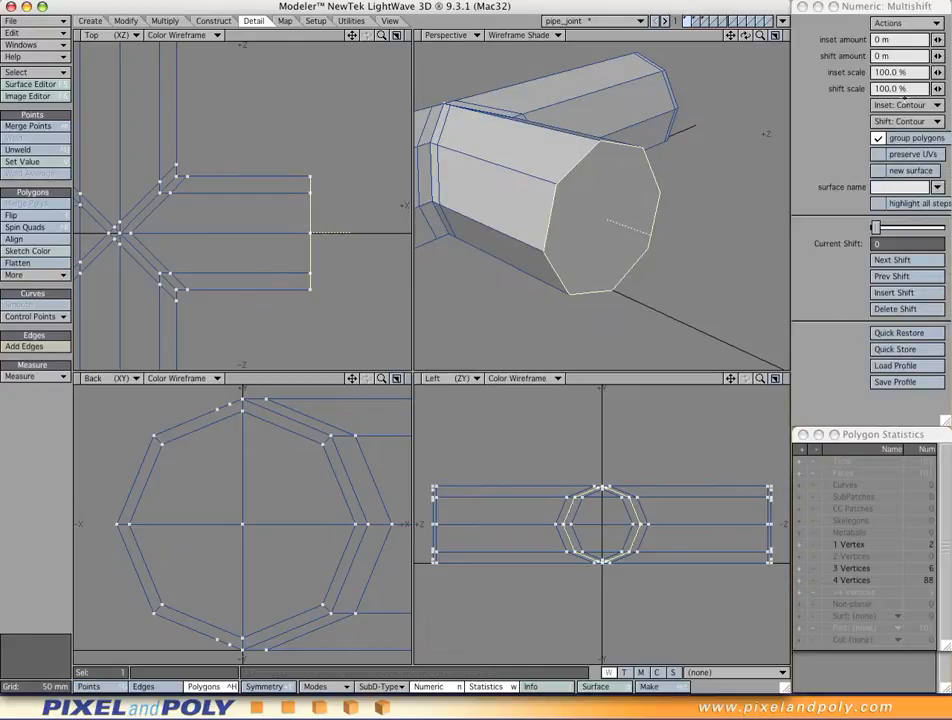
alt+drag(640, 185, 592, 210)
alt+drag(510, 198, 518, 196)
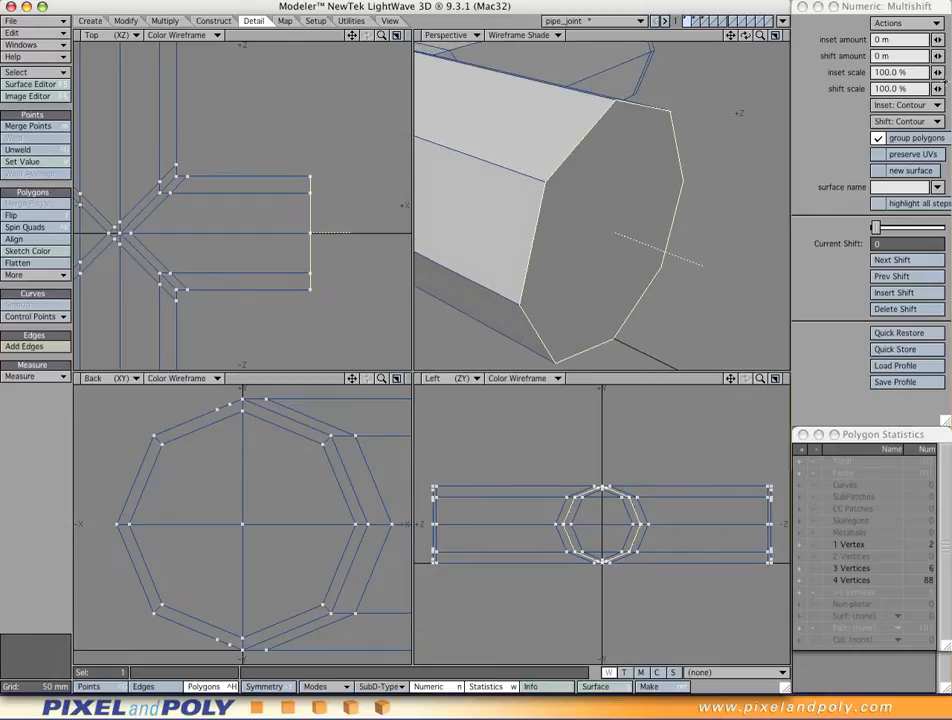
drag(938, 56, 951, 56)
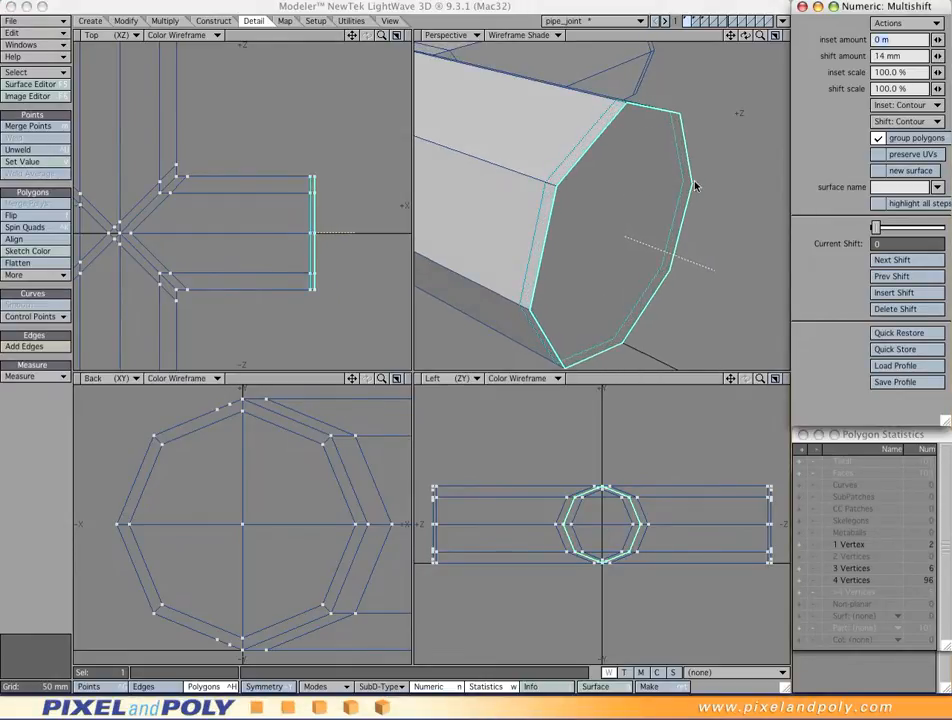
right_click(633, 225)
drag(938, 40, 950, 40)
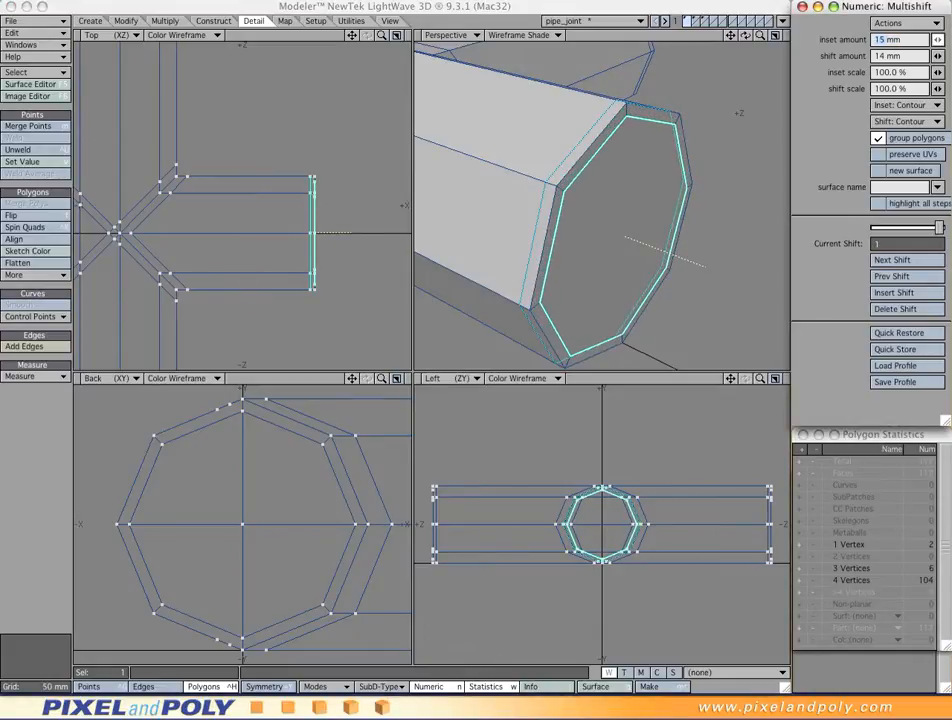
Finish the shift and split the side pipe's end cap vertically between its top and bottom corner points.
key(space)
key(slash)
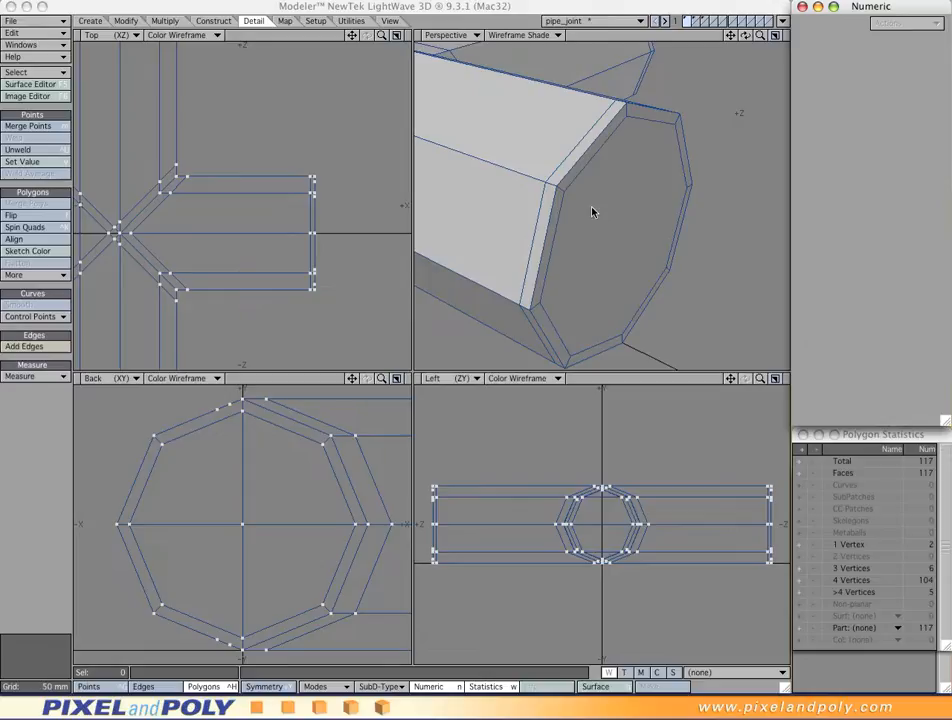
alt+drag(641, 238, 495, 168)
key(ctrl+h)
key(ctrl+g)
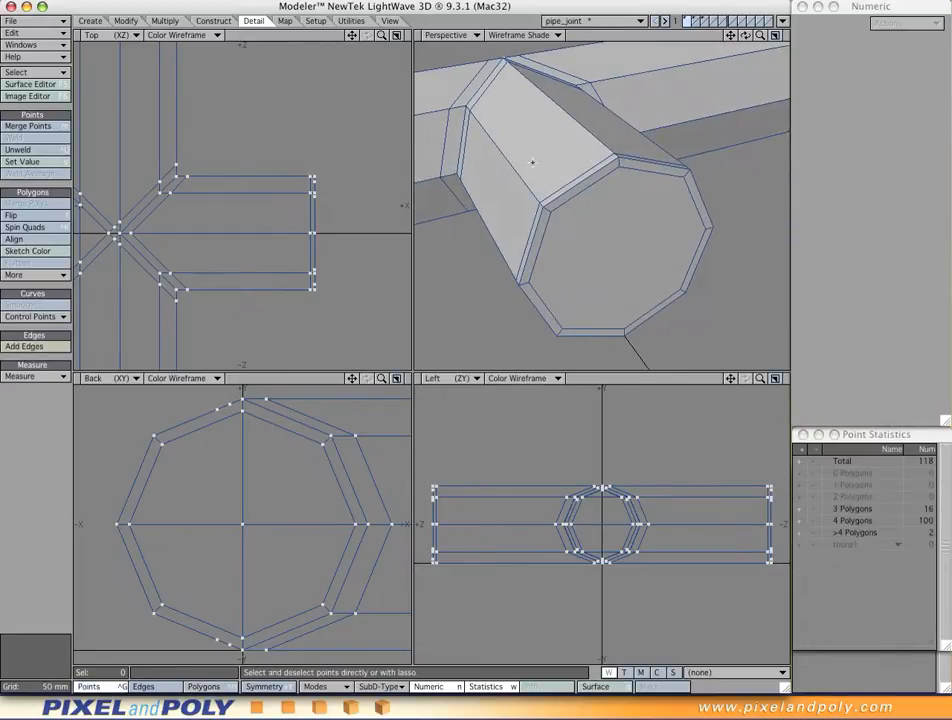
click(618, 165)
click(622, 331)
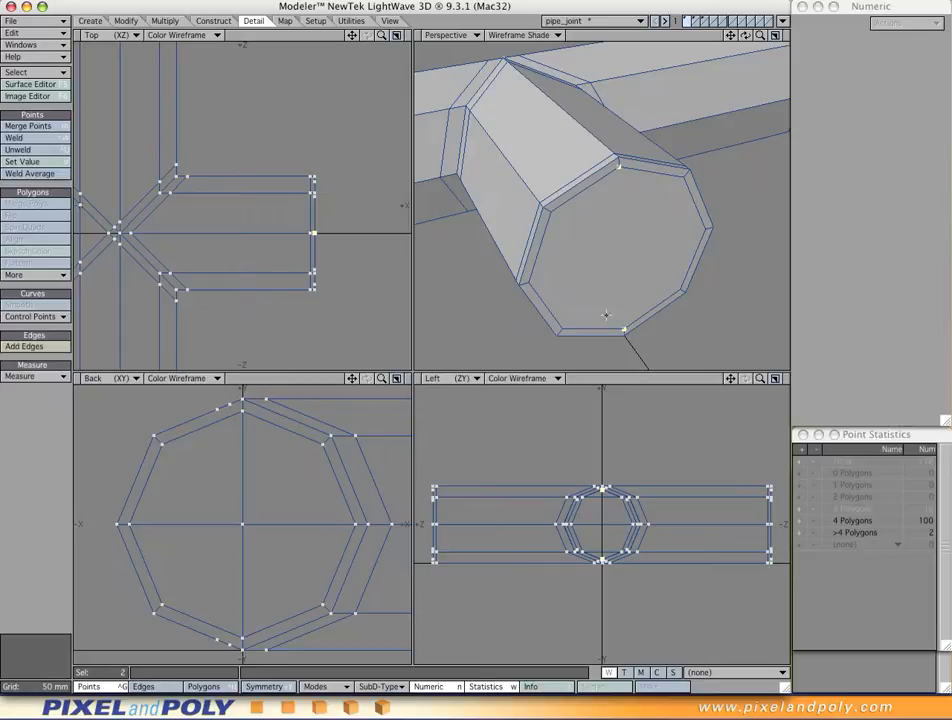
key(l)
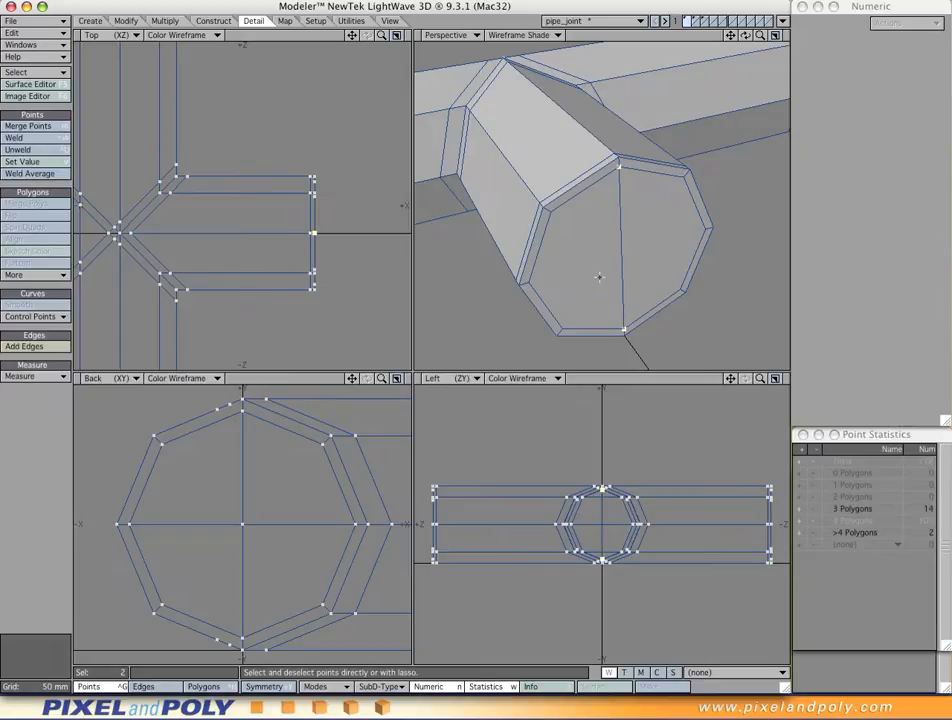
key(slash)
Add a point at the middle of the end cap's new vertical edge.
key(ctrl+h)
click(630, 268)
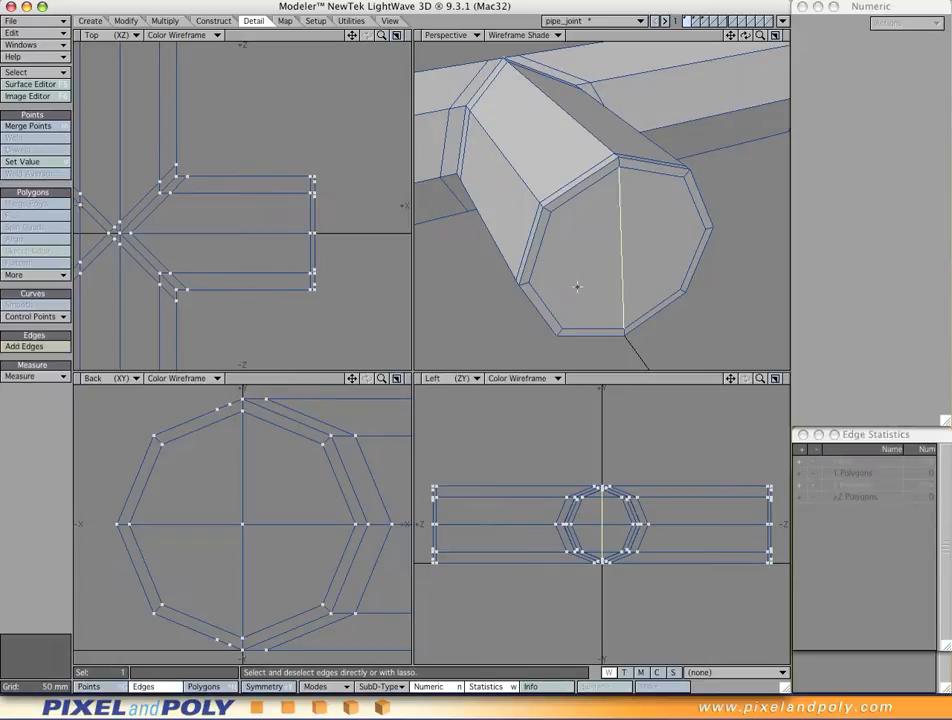
key(slash)
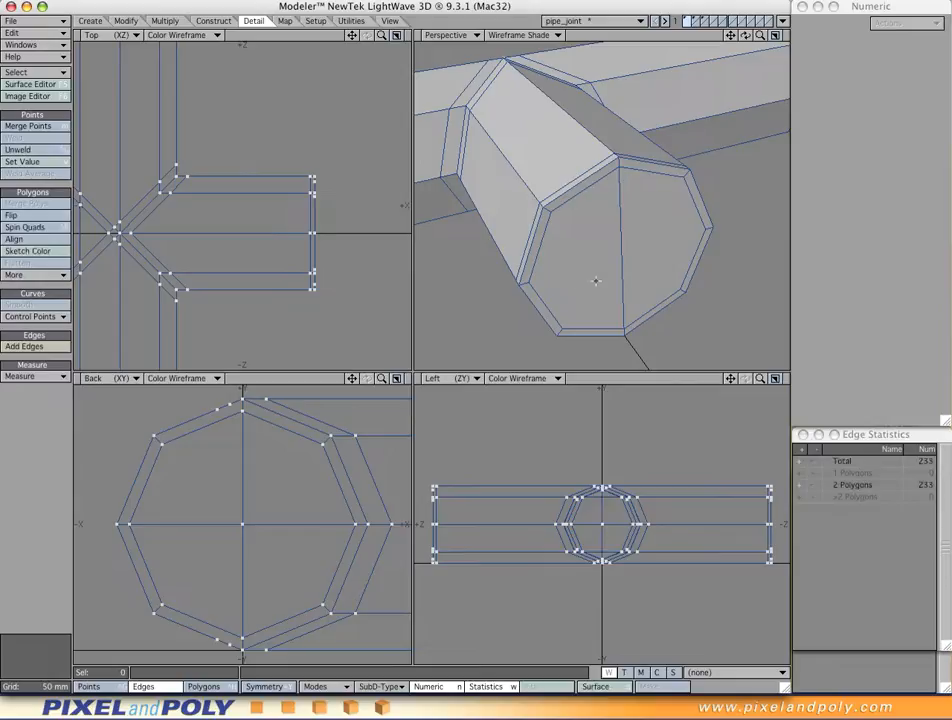
key(ctrl+g)
key(slash)
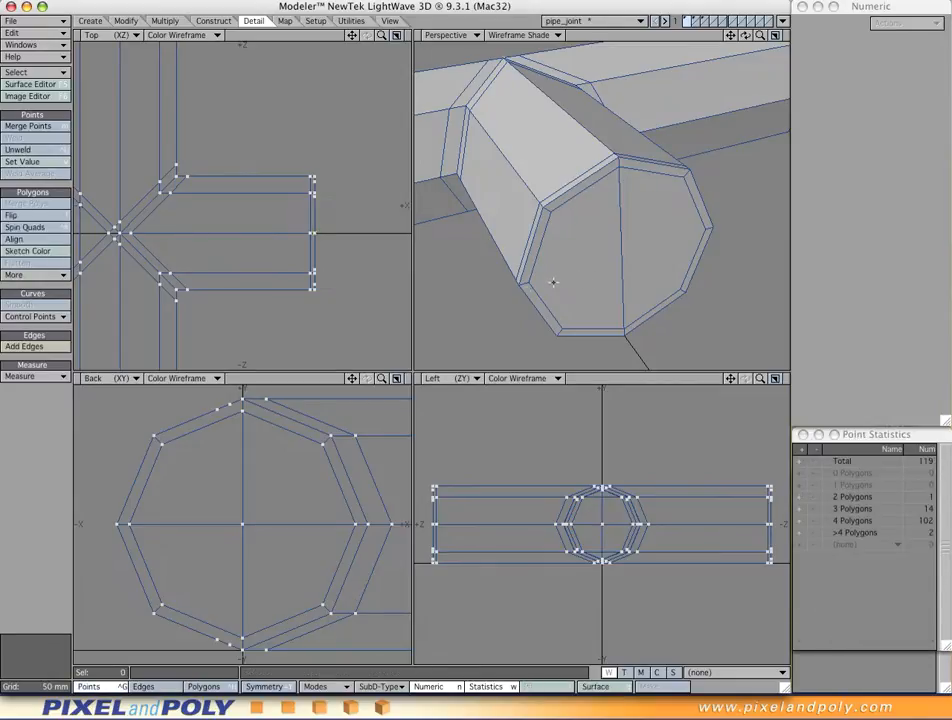
Split both halves of the end cap horizontally, from side corner to side corner through the new centre point.
click(533, 287)
click(623, 254)
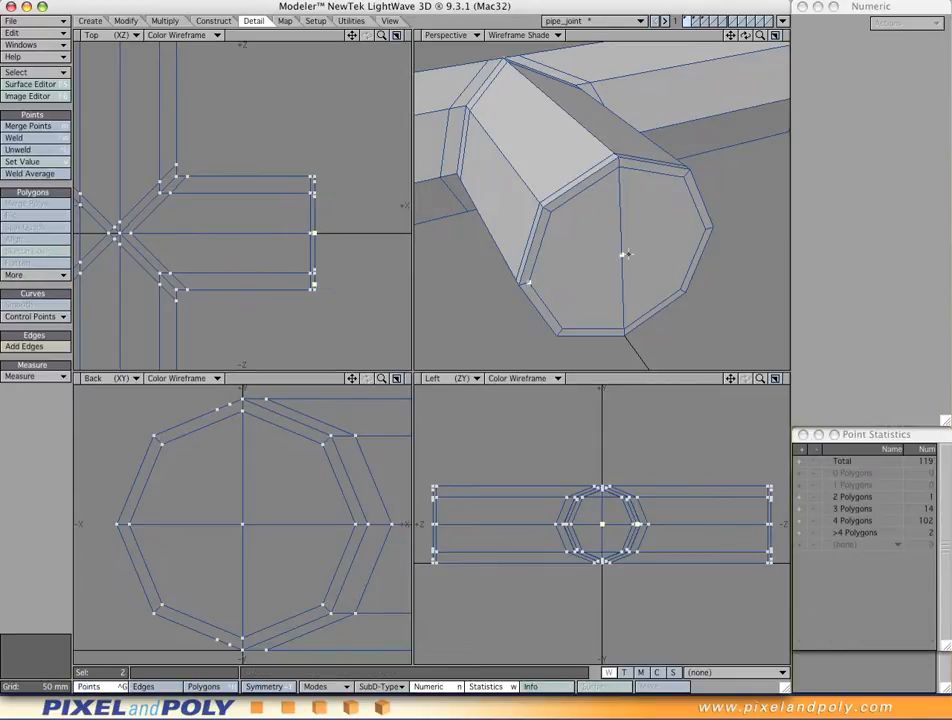
key(ctrl+l)
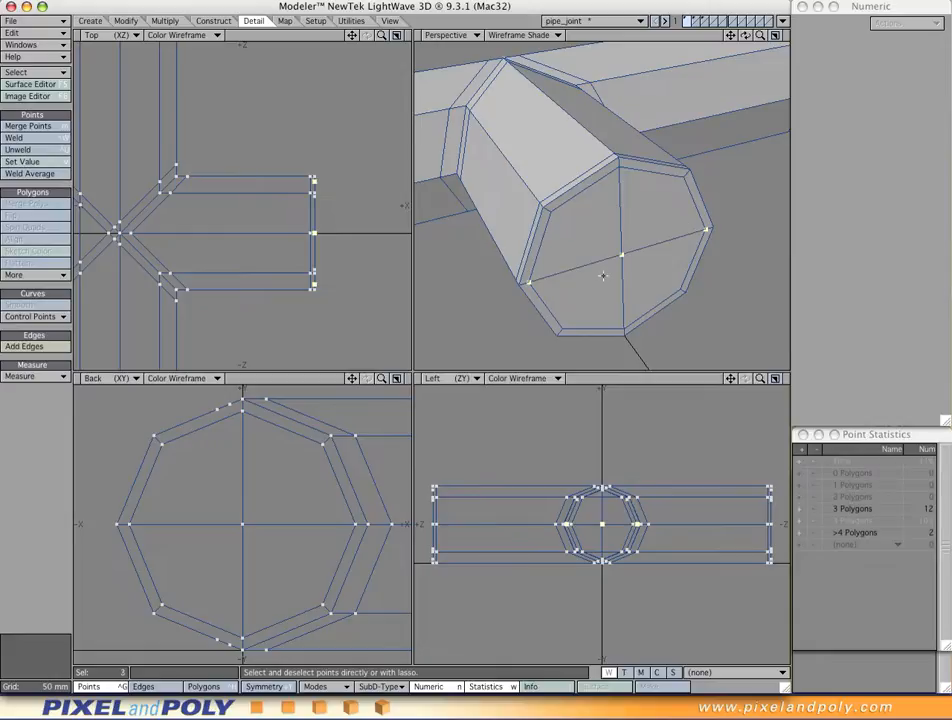
key(slash)
Examine the whole joint and the crossing diagonal seams on the back of the main pipe.
alt+drag(603, 277, 565, 185)
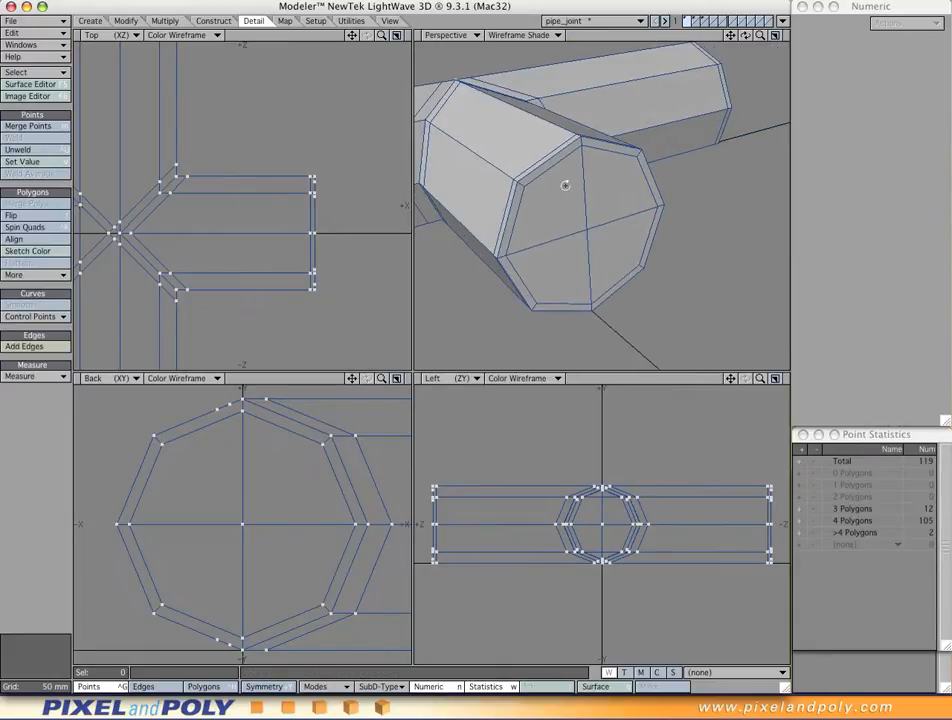
scroll(634, 261, down, 3)
alt+drag(634, 261, 722, 216)
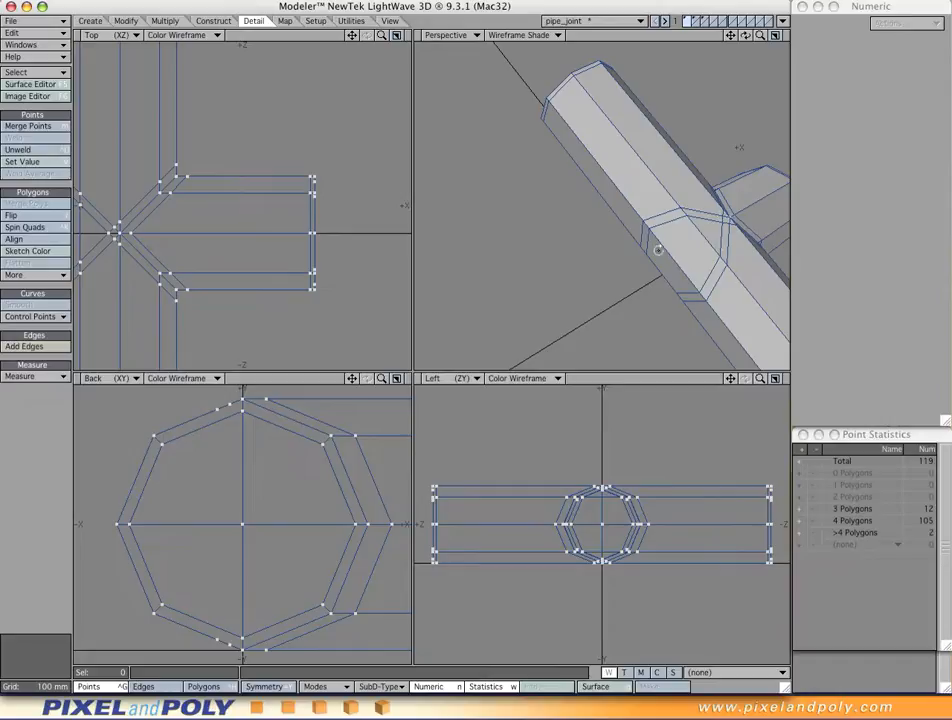
alt+drag(726, 281, 686, 298)
alt+drag(580, 296, 659, 279)
key(KP_0)
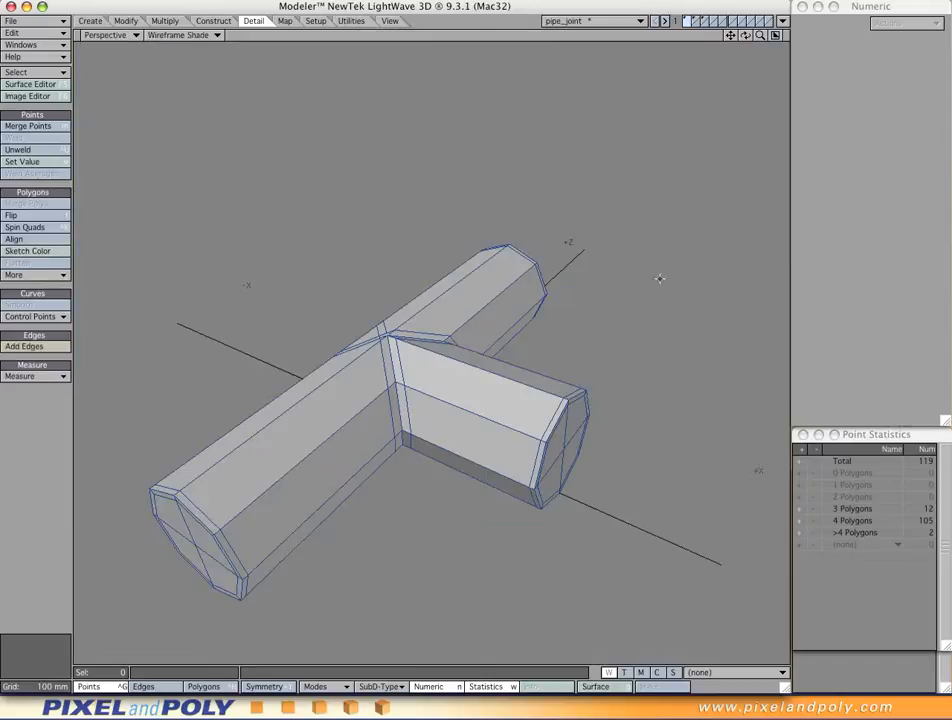
ctrl+alt+drag(388, 406, 470, 410)
alt+drag(395, 431, 473, 391)
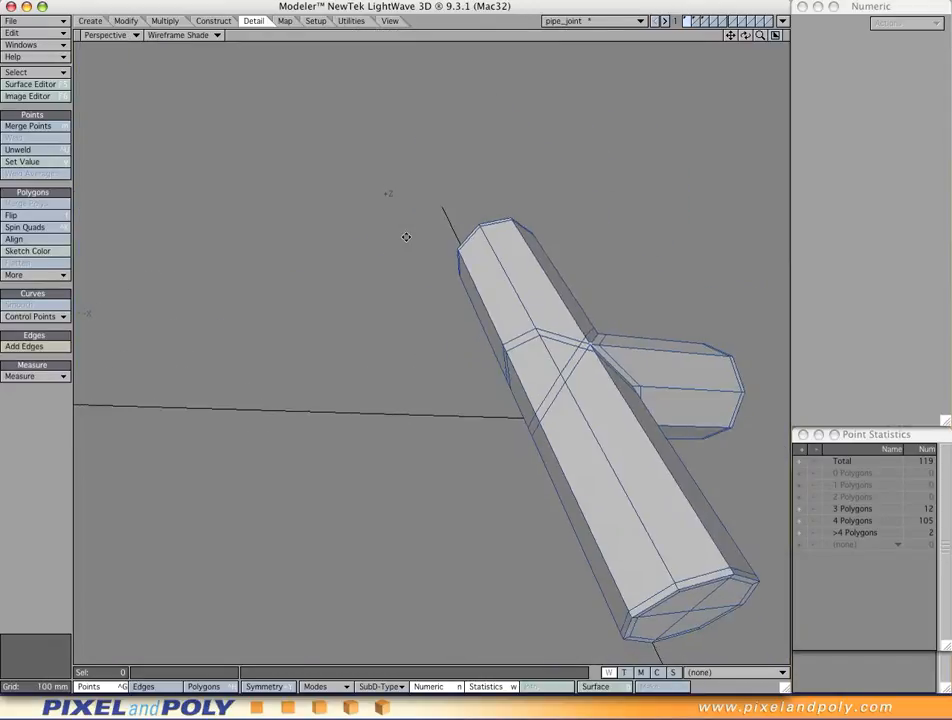
alt+drag(406, 236, 578, 394)
alt+drag(408, 336, 357, 391)
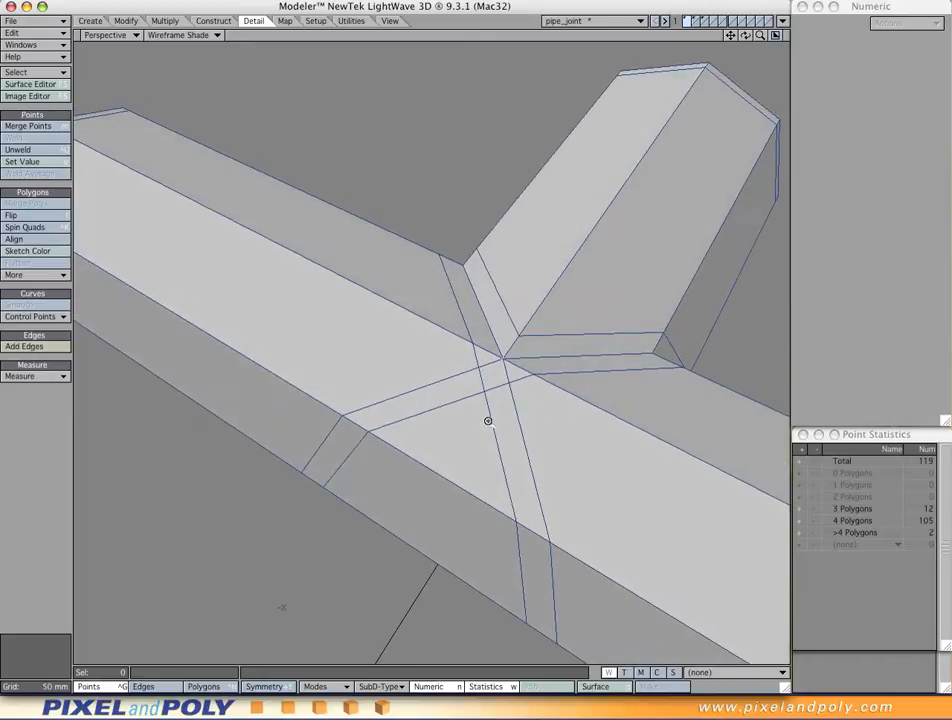
ctrl+alt+drag(487, 421, 493, 421)
alt+drag(459, 384, 419, 349)
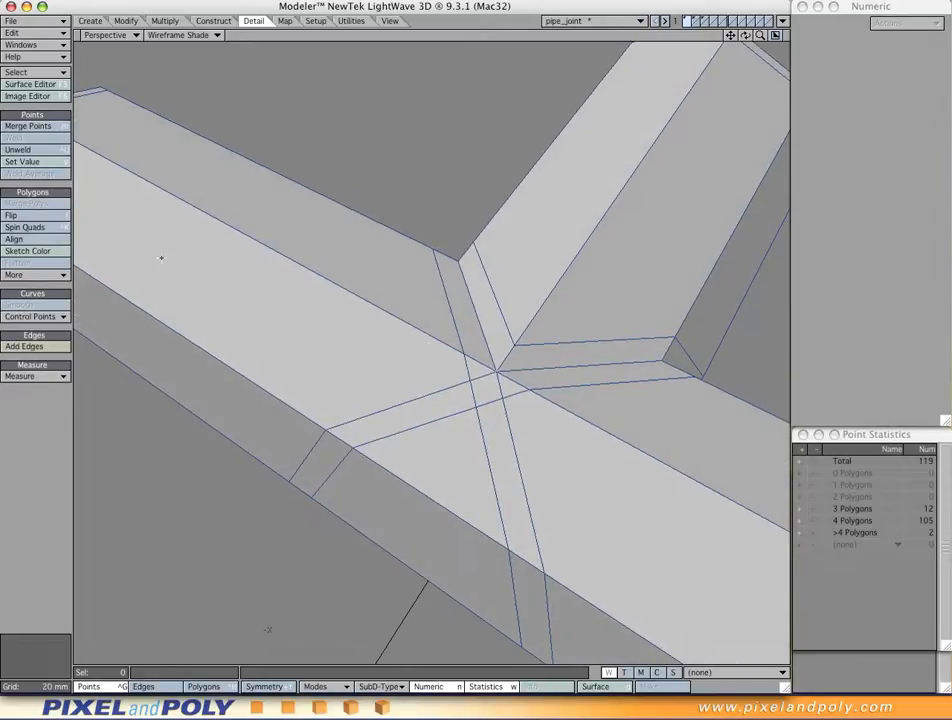
Merge the six polygons between the crossing diagonal seams on the main pipe's uppermost back facet into one.
key(ctrl+h)
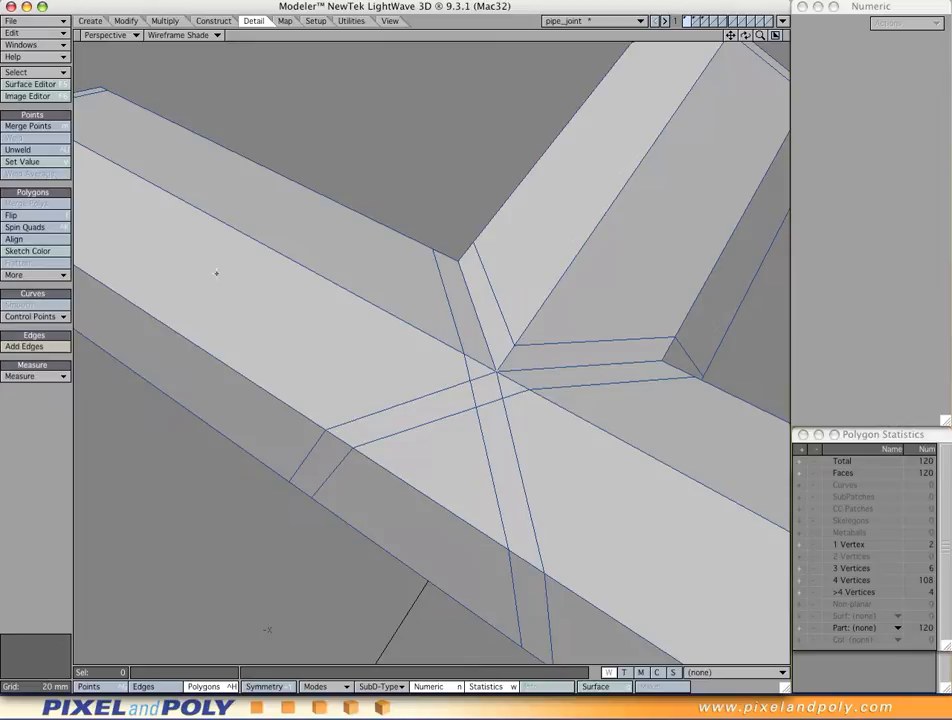
click(436, 476)
click(440, 429)
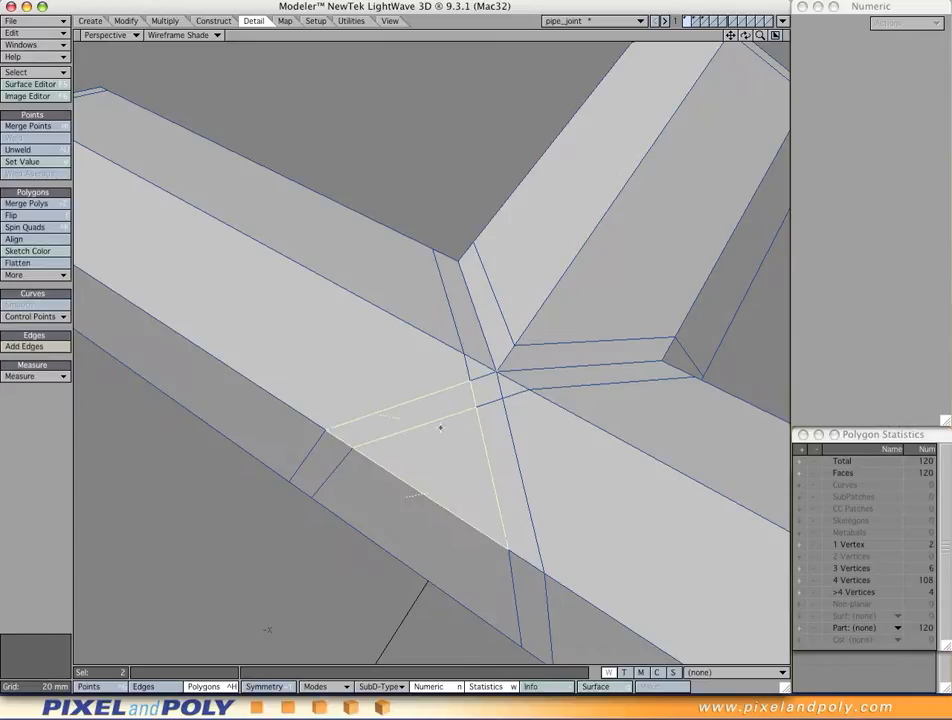
click(491, 435)
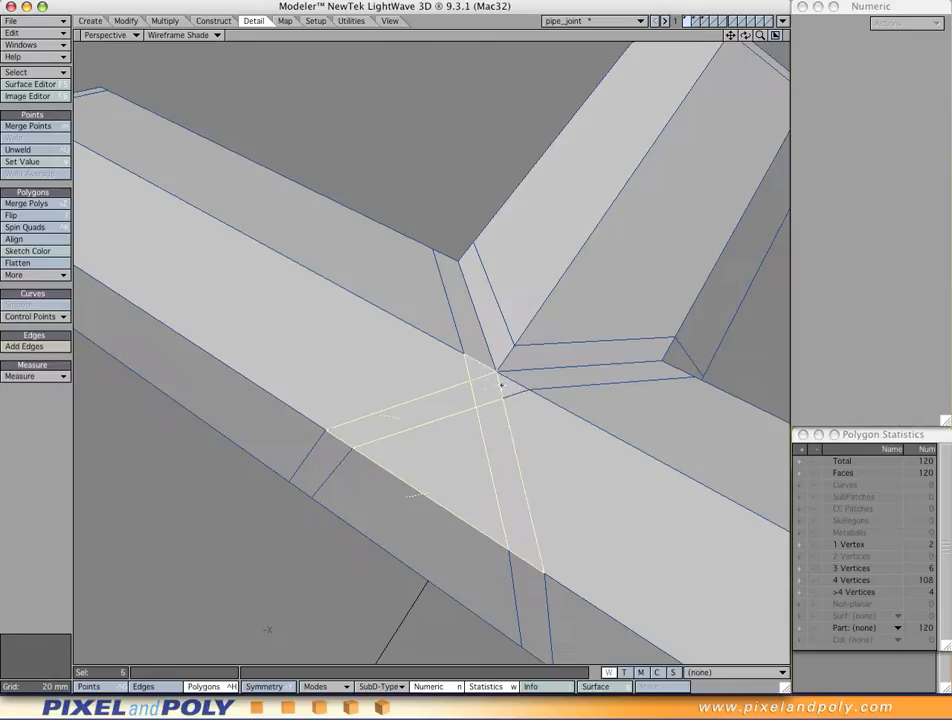
click(502, 383)
click(28, 204)
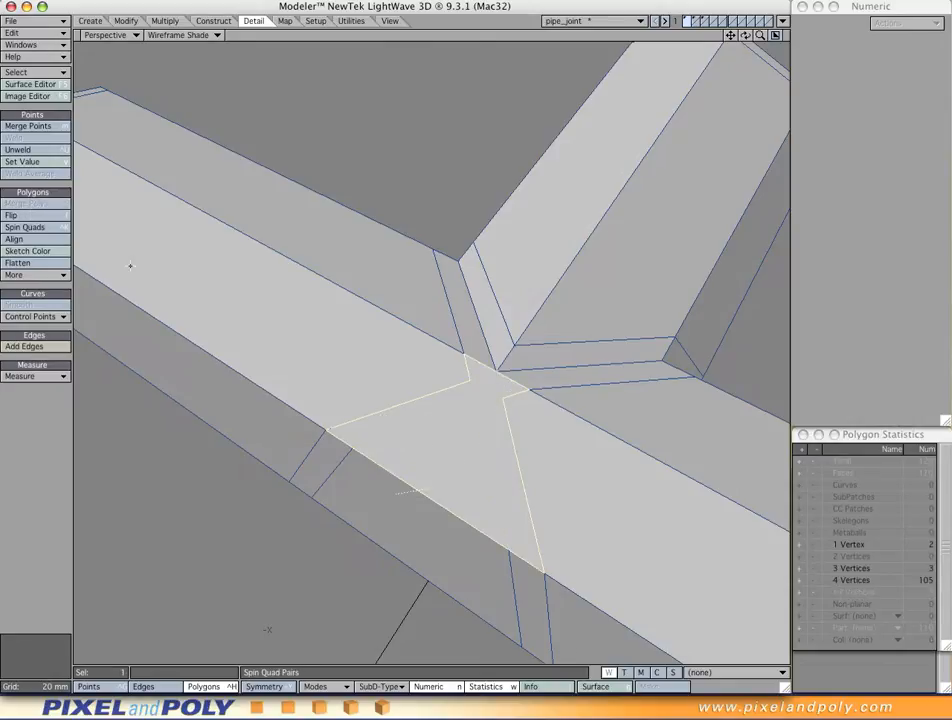
click(485, 440)
Merge the three seam polygons on the main pipe's upper rear side facet into one.
alt+drag(483, 502, 507, 416)
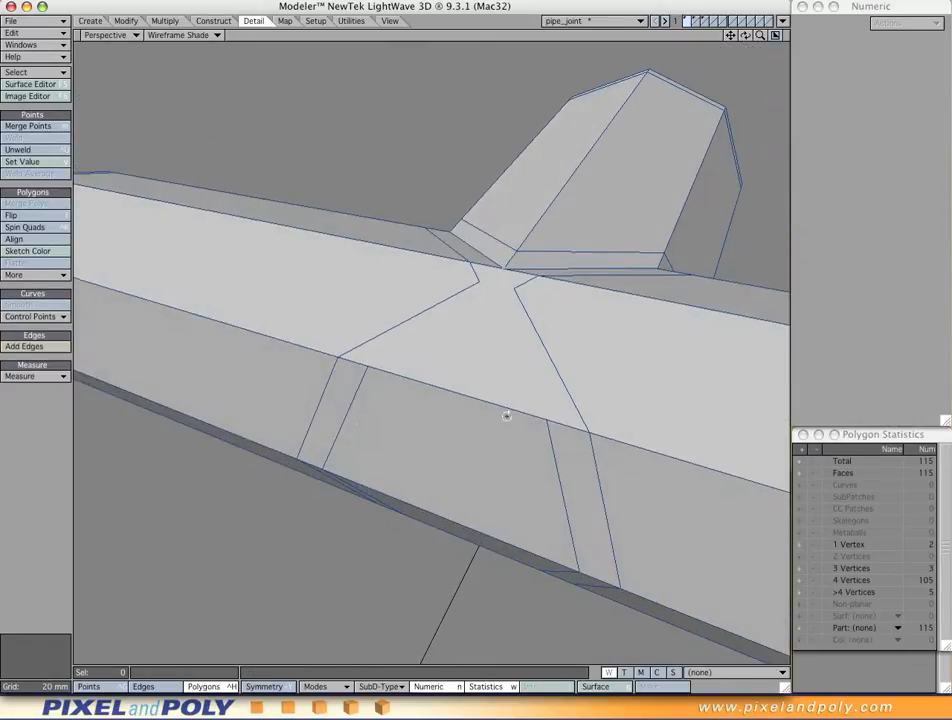
drag(341, 420, 582, 478)
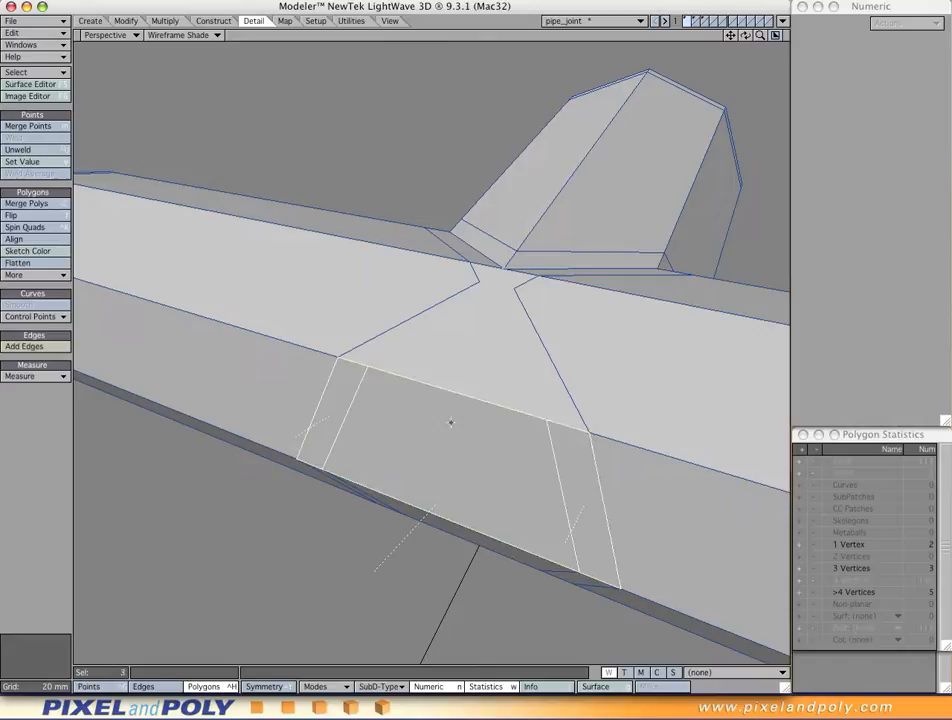
click(37, 208)
alt+drag(419, 532, 410, 325)
key(slash)
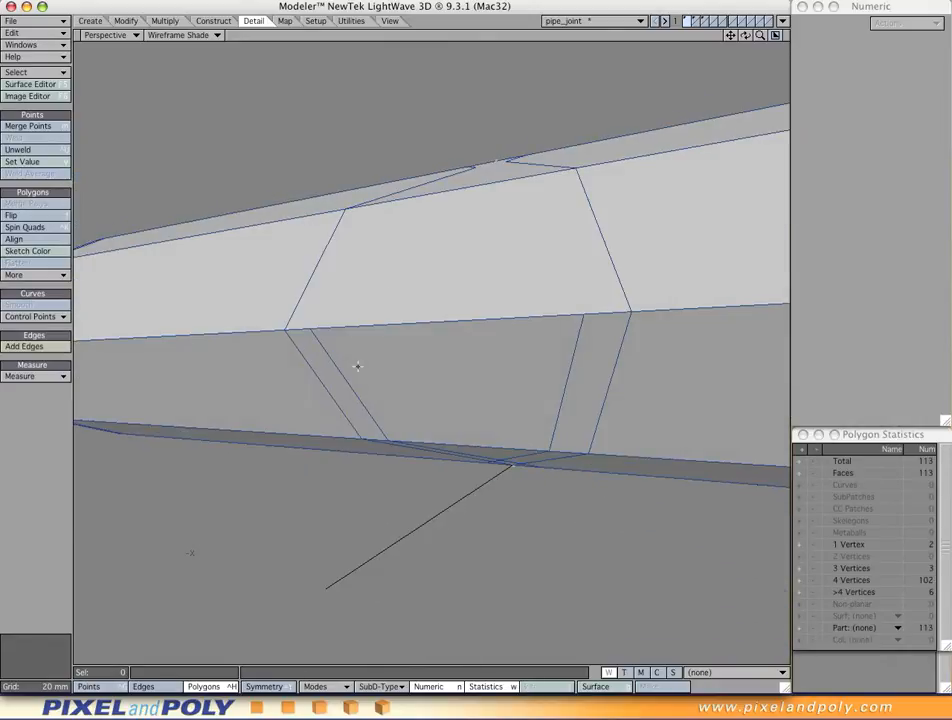
Merge the three seam polygons on the main pipe's lower rear side facet into one.
click(337, 378)
click(569, 378)
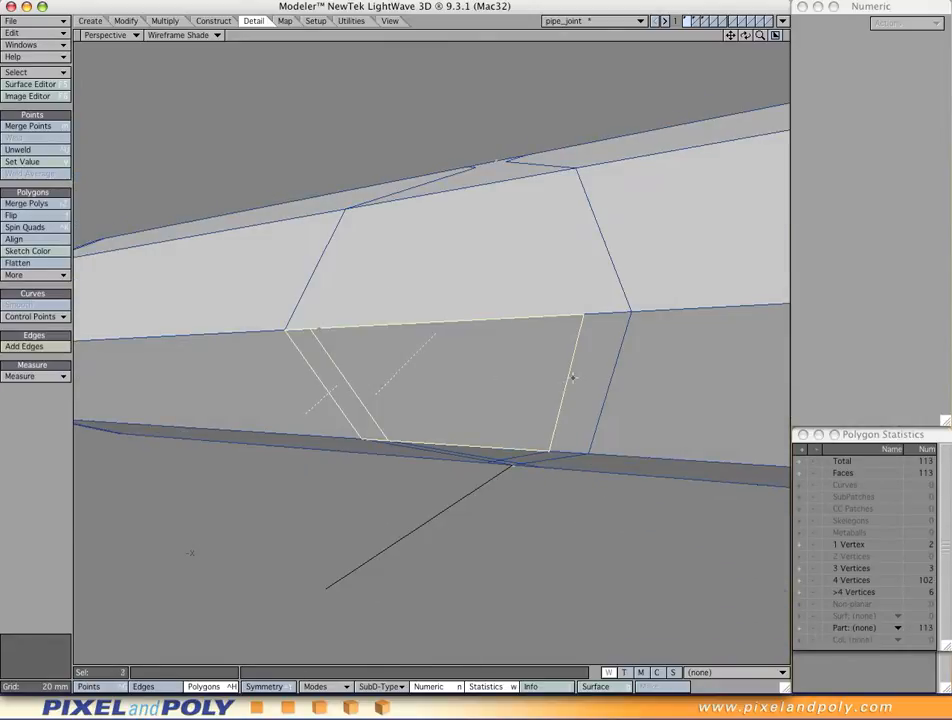
click(37, 204)
key(slash)
Merge the crossing seam polygons on the main pipe's bottom rear facet into one.
alt+drag(353, 393, 468, 336)
mouse_move(411, 406)
mouse_down()
mouse_move(417, 418)
mouse_move(387, 419)
mouse_up()
click(40, 204)
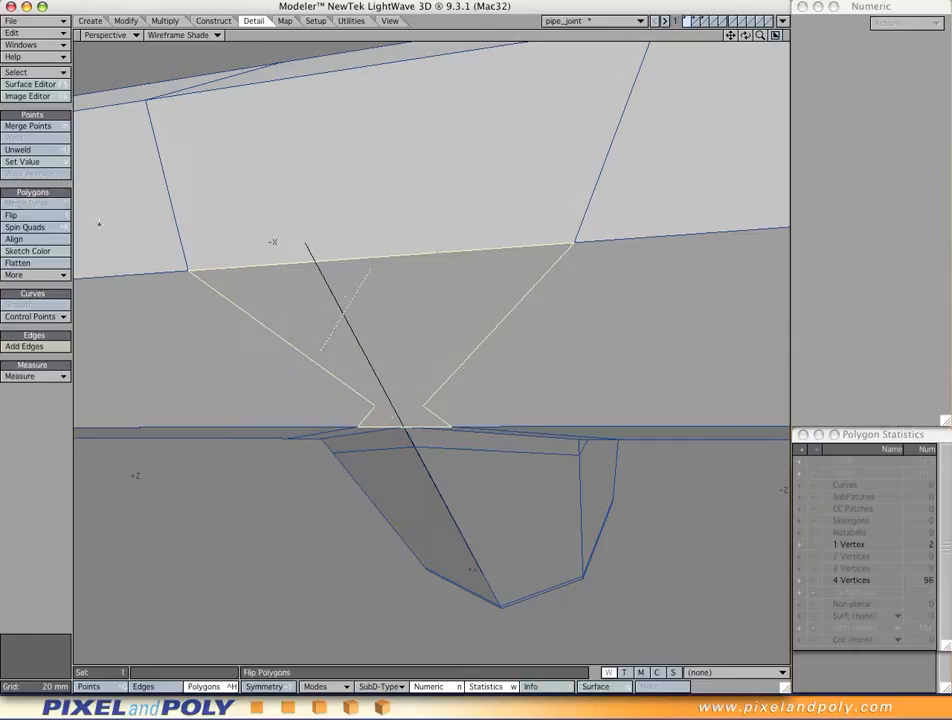
Delete the two leftover inner corner points of the merged bottom polygon and the matching two on the top.
key(ctrl+g)
drag(370, 407, 433, 413)
key(Delete)
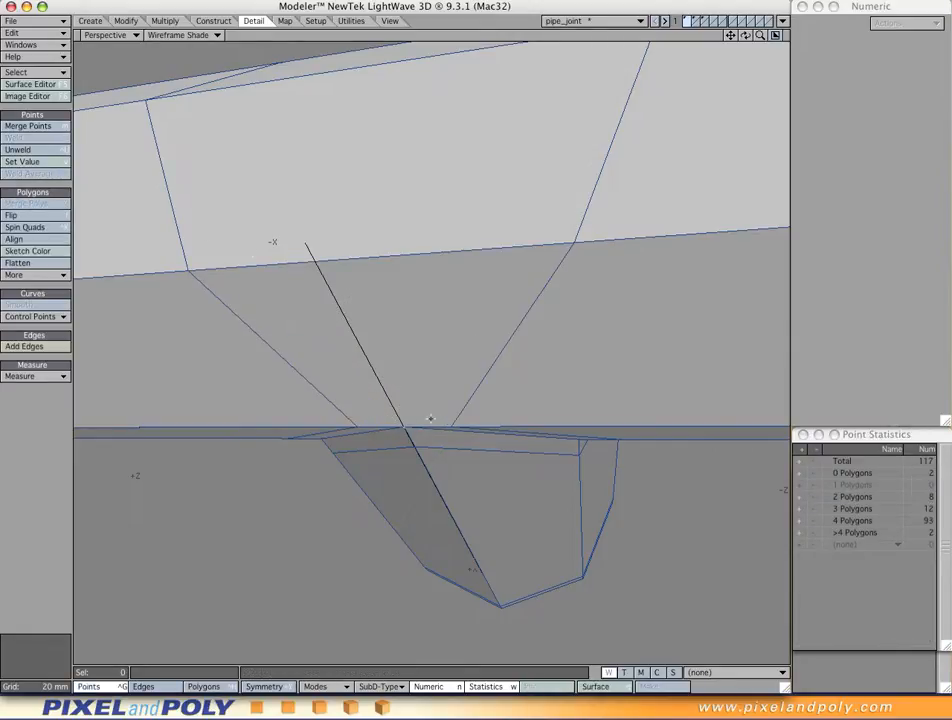
alt+drag(511, 174, 481, 412)
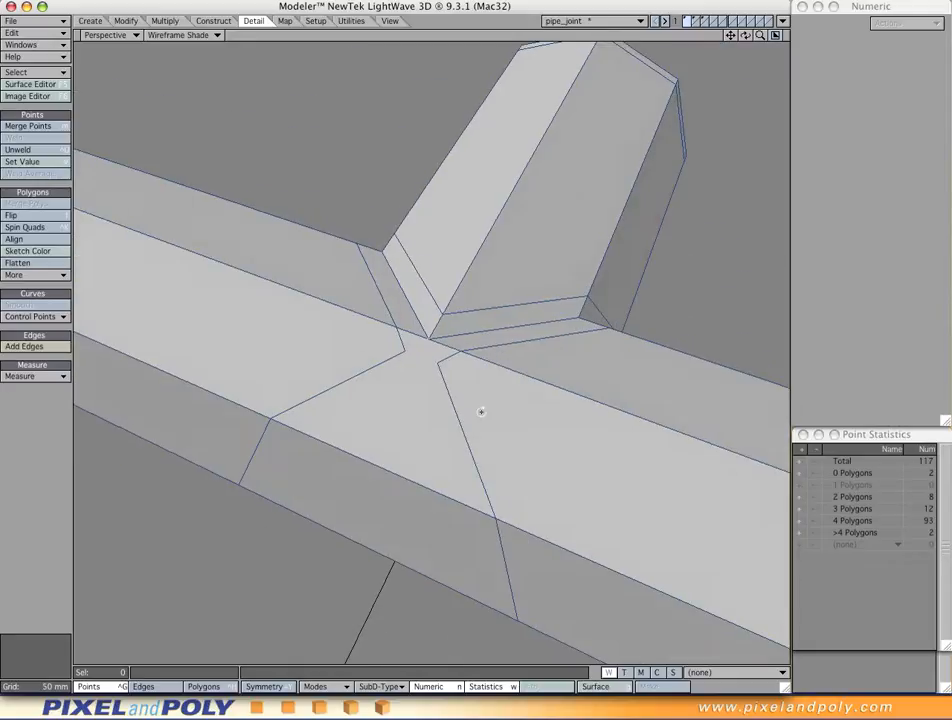
ctrl+alt+drag(399, 374, 432, 356)
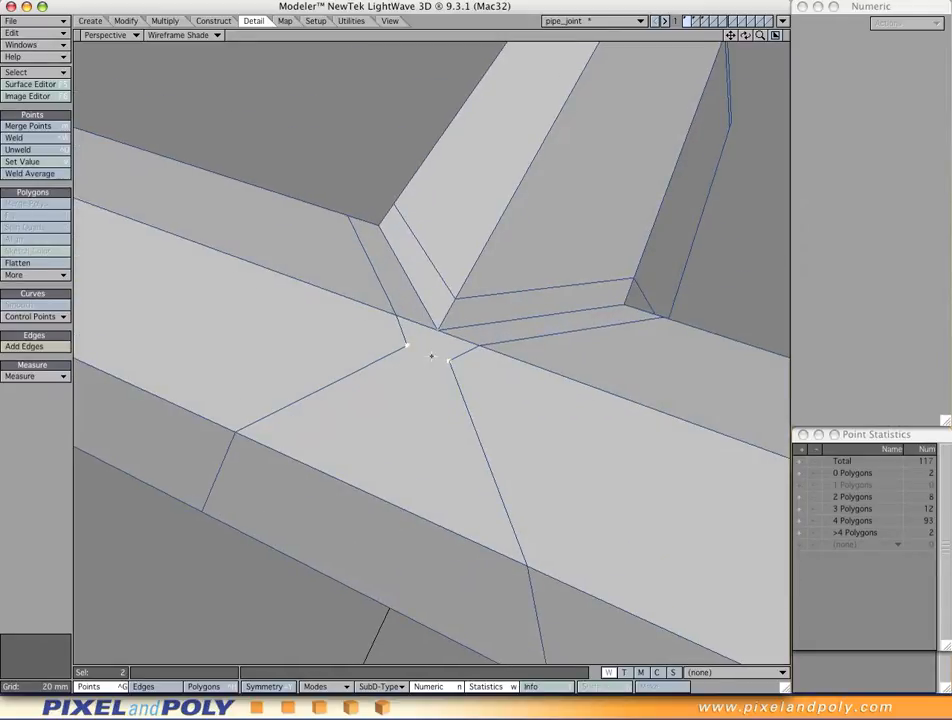
key(Delete)
Align the five rear seam points on the +Z side with the Stretch tool at 100% horizontal and 0% vertical.
ctrl+alt+drag(383, 390, 498, 448)
key(KP_0)
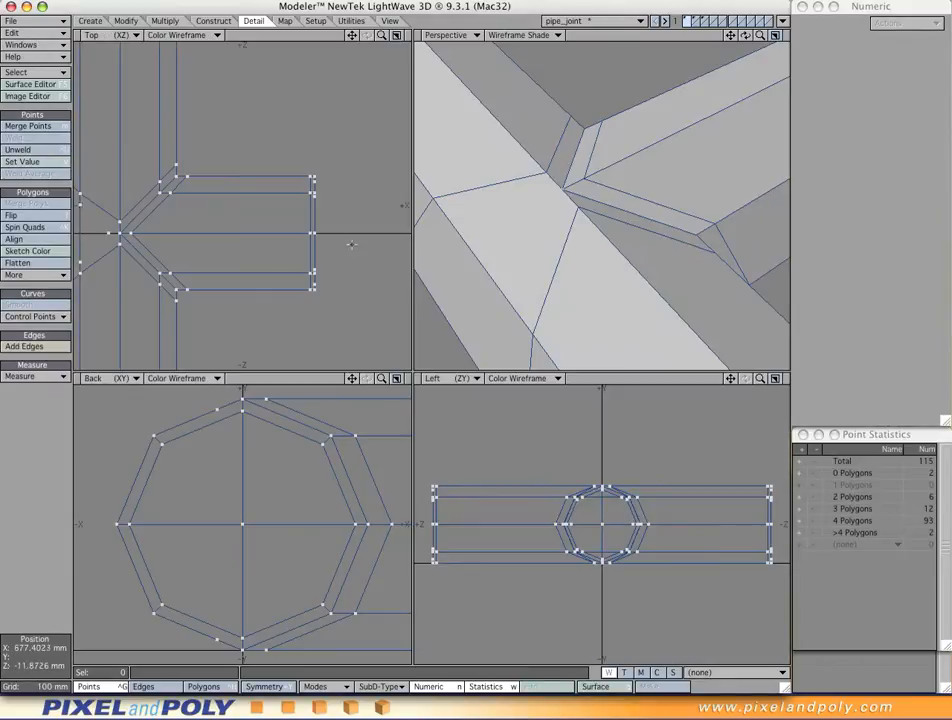
alt+drag(170, 254, 304, 276)
alt+drag(222, 264, 260, 289)
mouse_move(234, 208)
alt+mouse_down()
mouse_move(232, 272)
mouse_move(232, 204)
alt+mouse_up()
ctrl+alt+drag(232, 204, 245, 230)
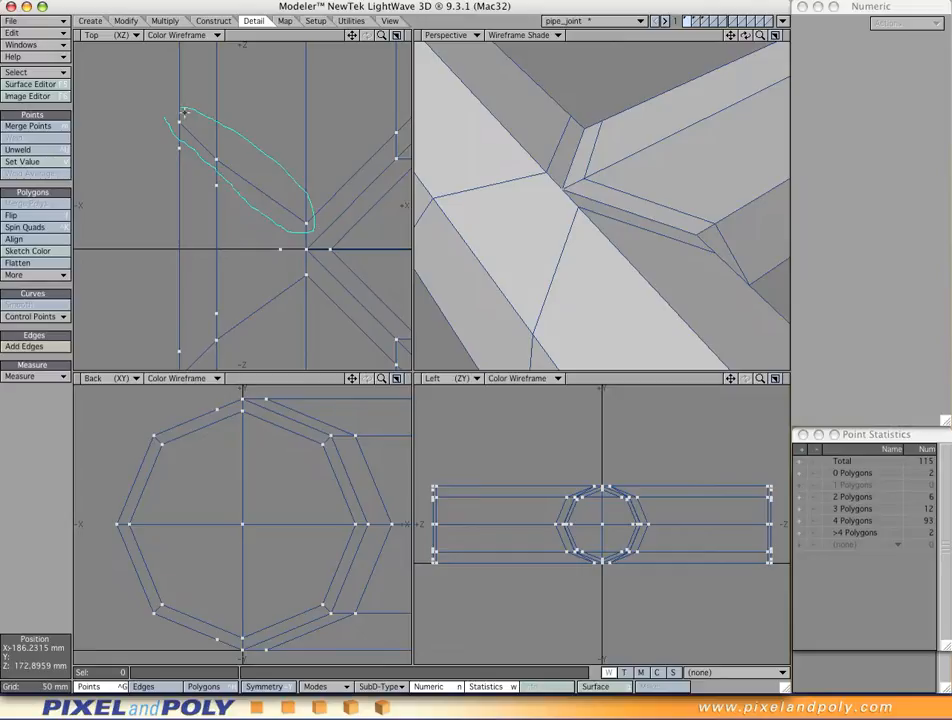
right_drag(184, 112, 182, 110)
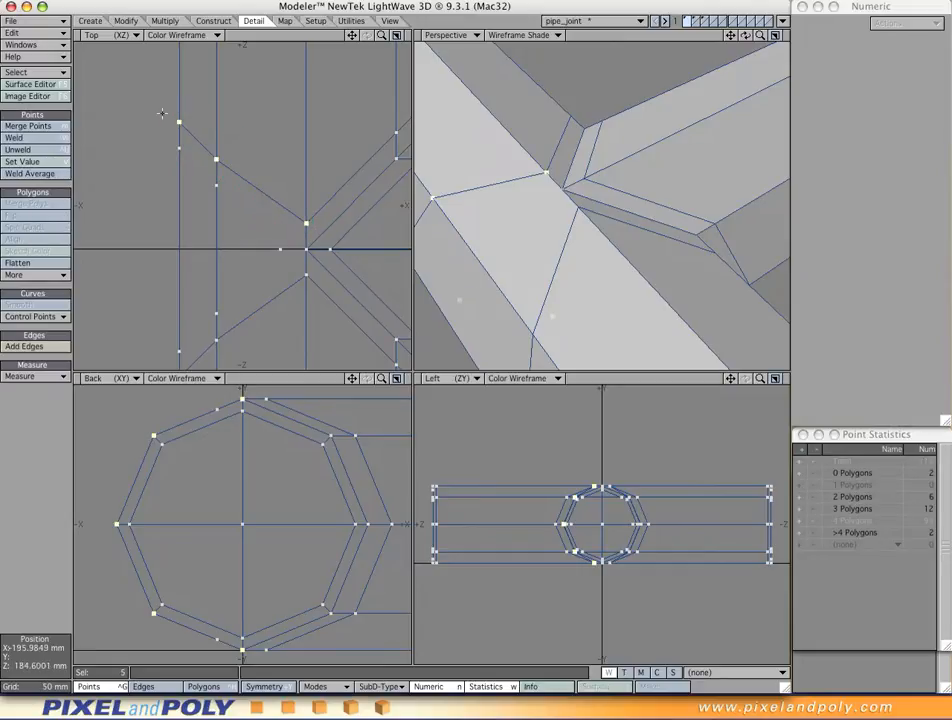
click(328, 688)
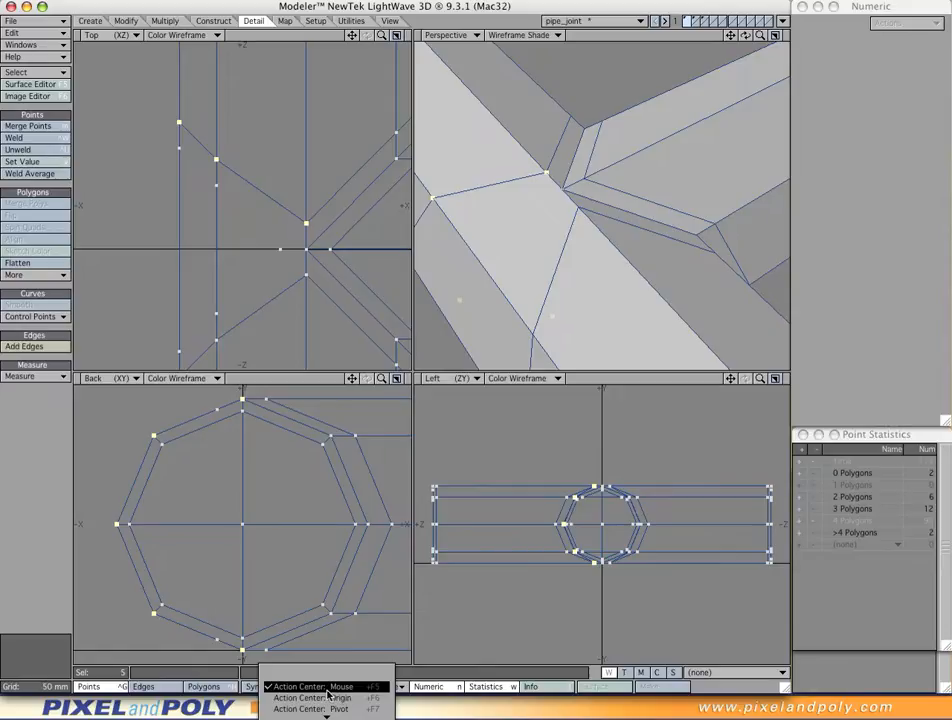
click(100, 220)
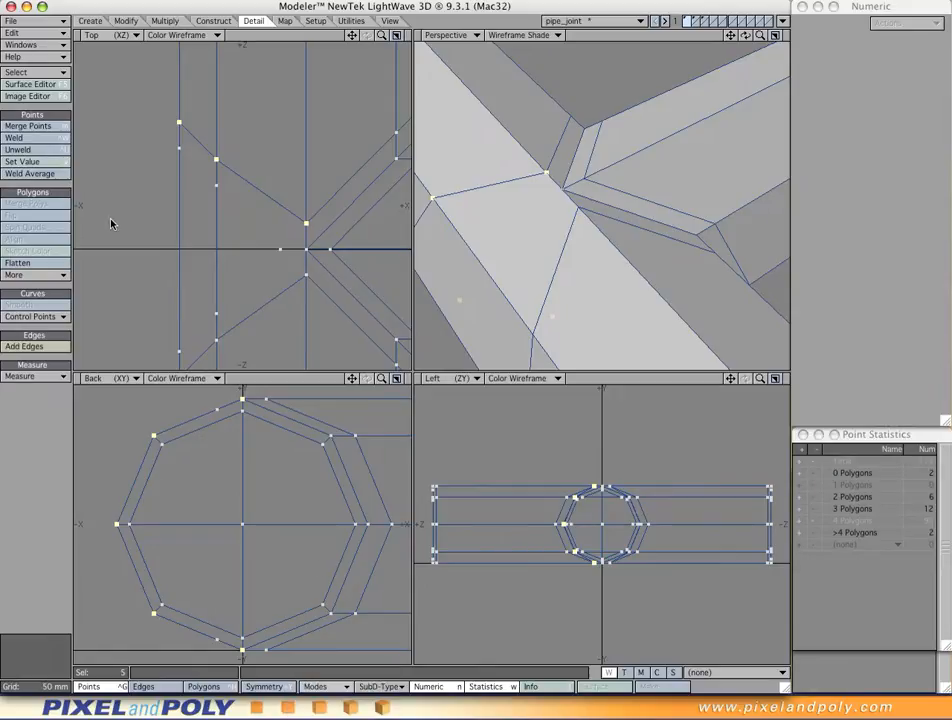
ctrl+shift+click(287, 214)
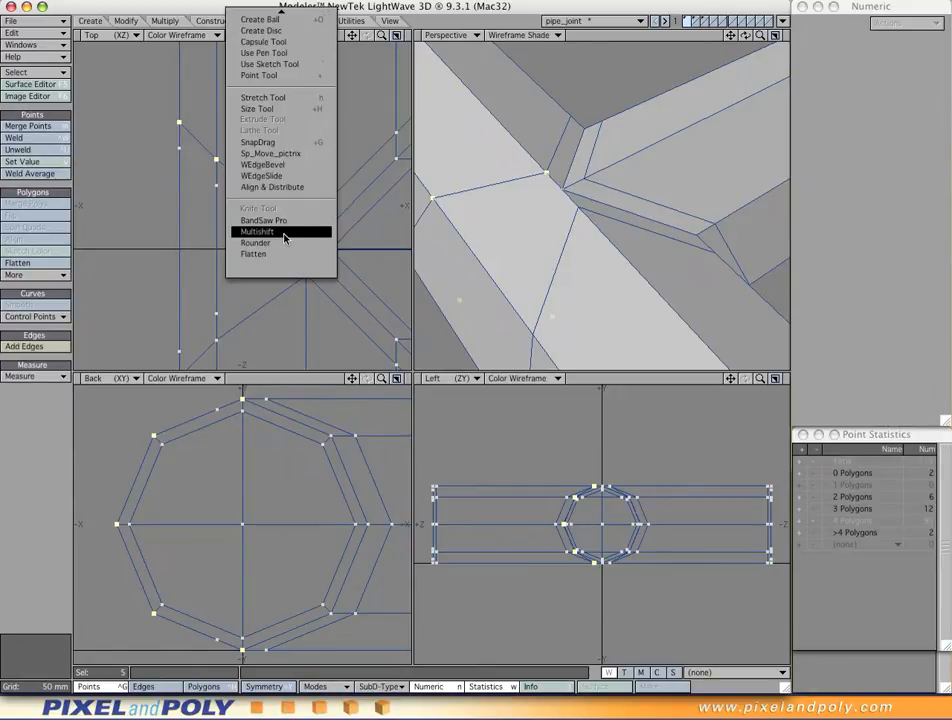
click(300, 98)
alt+drag(279, 235, 240, 267)
ctrl+drag(331, 257, 331, 332)
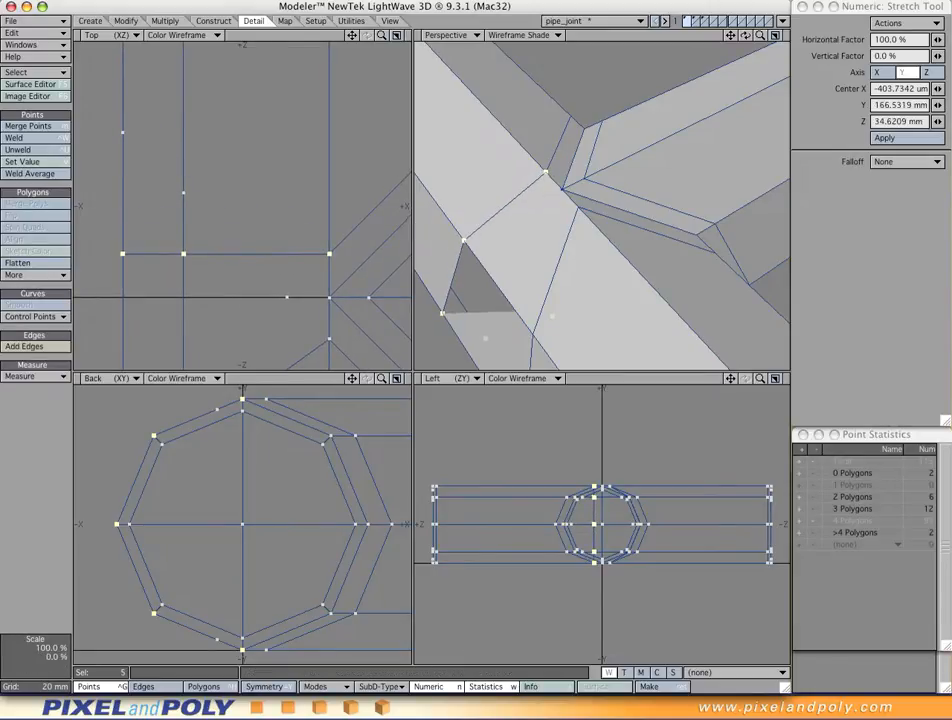
key(slash)
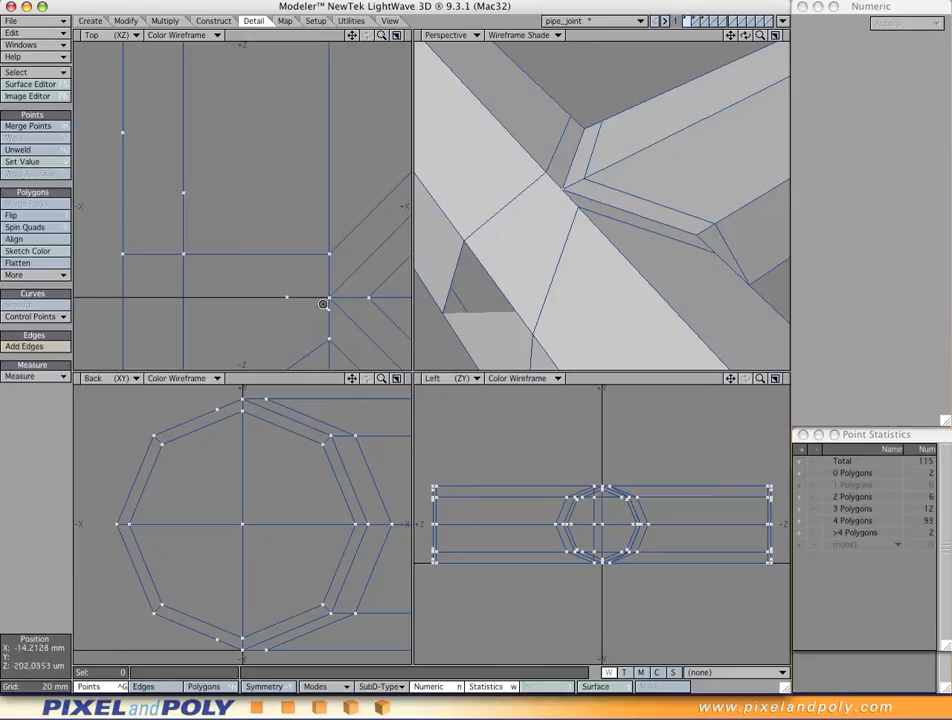
Align the five rear seam points on the -Z side with the Stretch tool at 100% horizontal and 0% vertical, centred on the joint-side point.
ctrl+alt+drag(323, 302, 257, 290)
alt+drag(257, 290, 271, 173)
right_drag(148, 340, 293, 285)
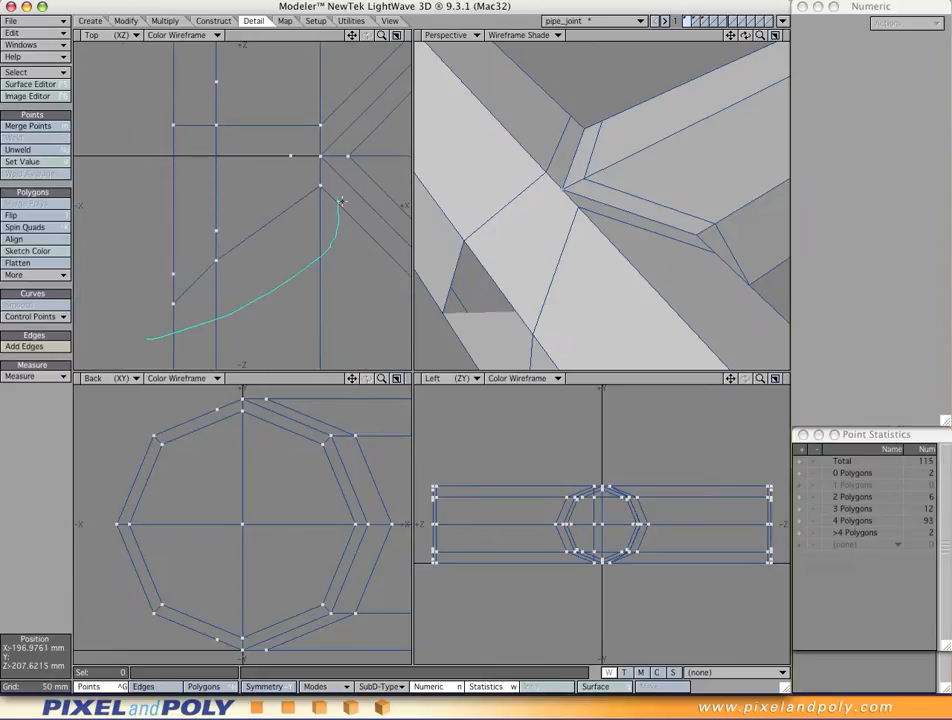
right_drag(185, 284, 153, 319)
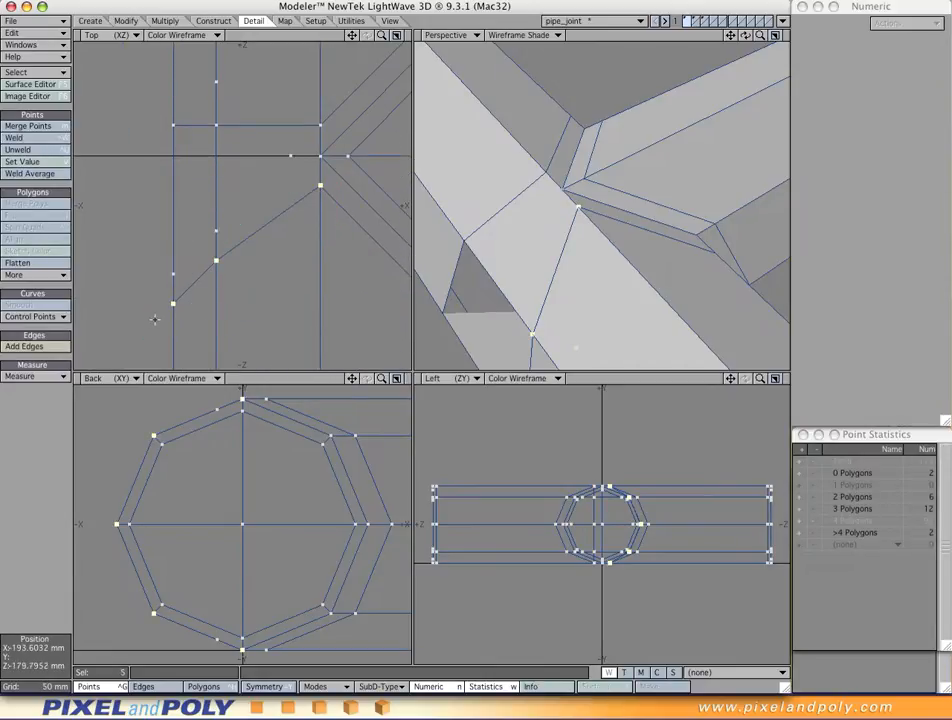
alt+drag(332, 236, 313, 258)
ctrl+shift+click(257, 231)
click(257, 231)
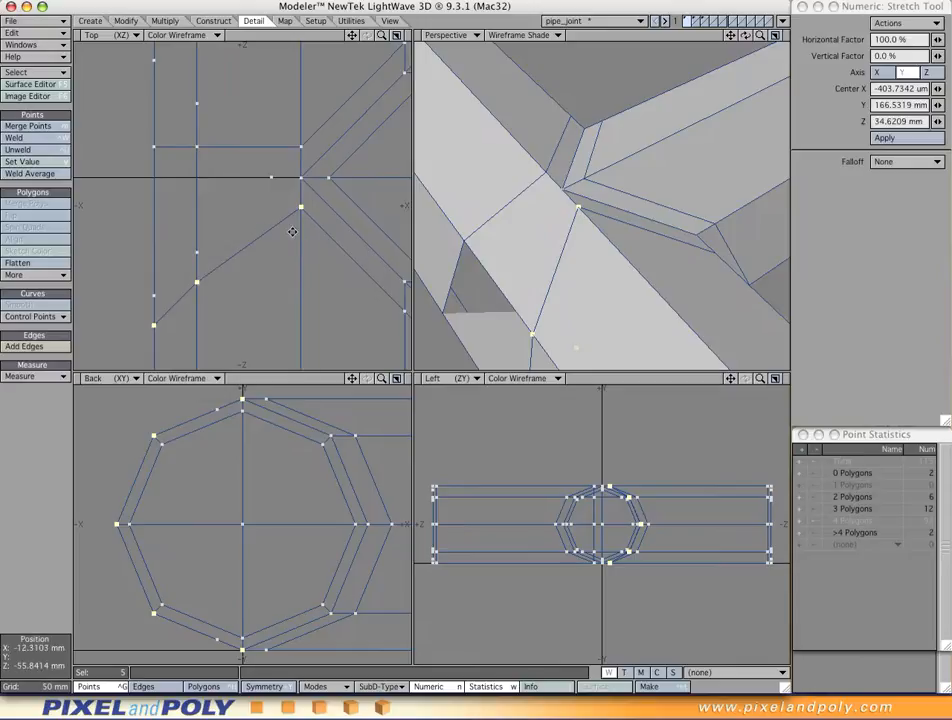
mouse_move(270, 227)
ctrl+alt+mouse_down()
mouse_move(306, 234)
mouse_move(276, 206)
ctrl+alt+mouse_up()
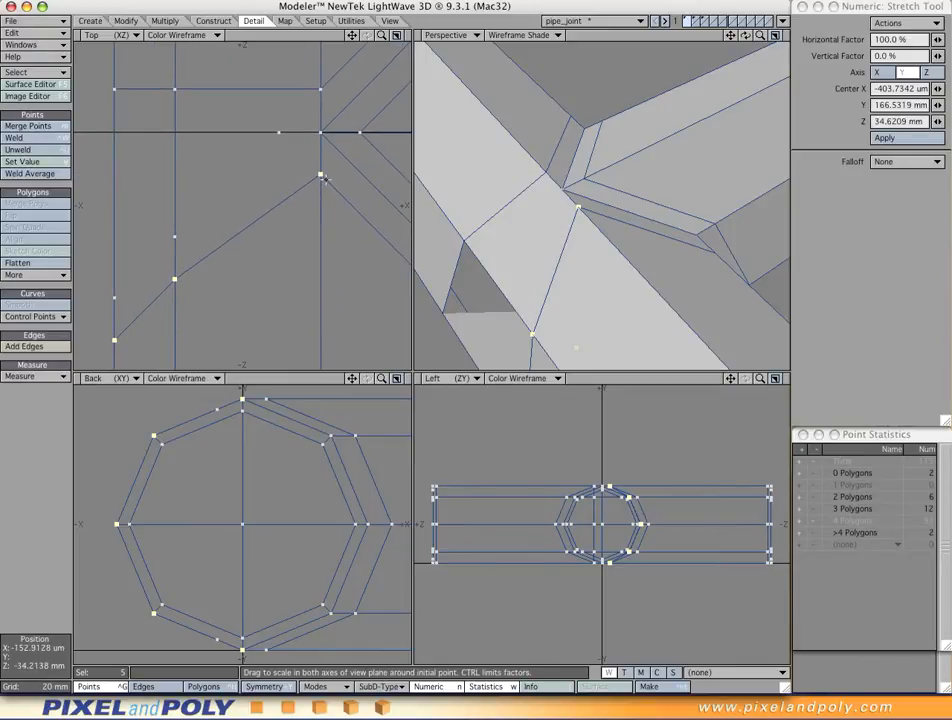
ctrl+drag(321, 175, 321, 274)
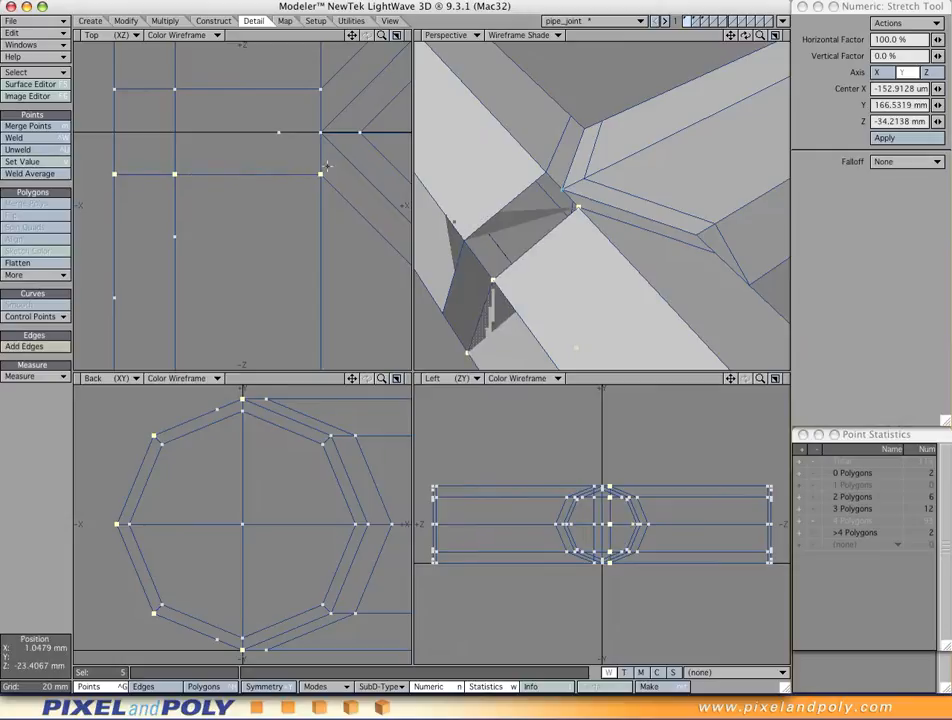
key(space)
key(slash)
Delete the leftover points along the rear facets on both sides of the seam and the two stray points on the centre line behind the joint corner.
right_drag(190, 298, 217, 231)
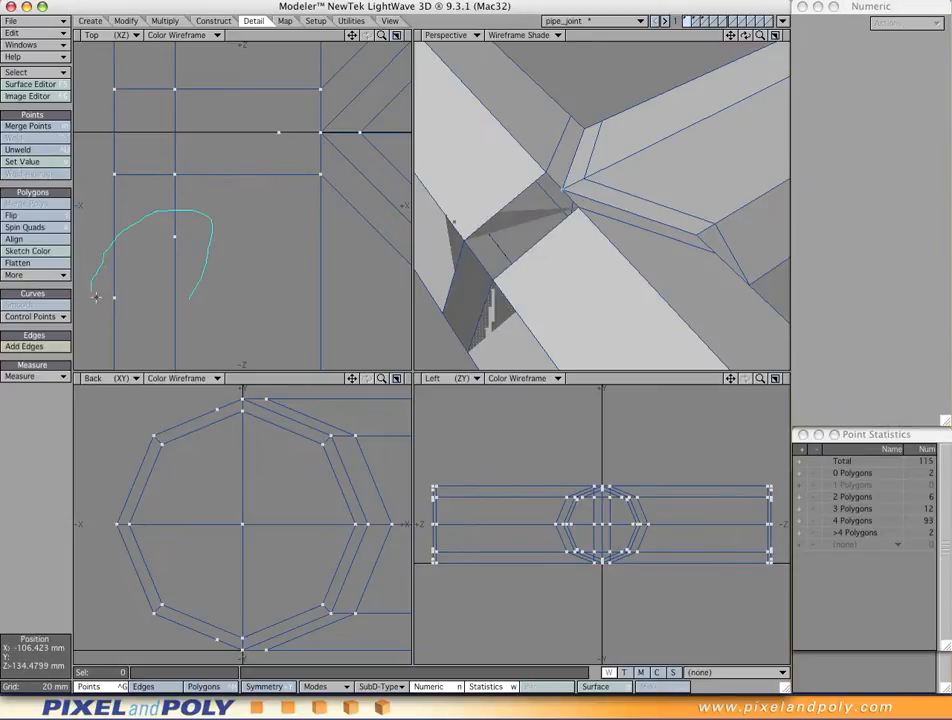
right_drag(96, 297, 188, 305)
key(Delete)
key(comma)
alt+drag(257, 149, 269, 245)
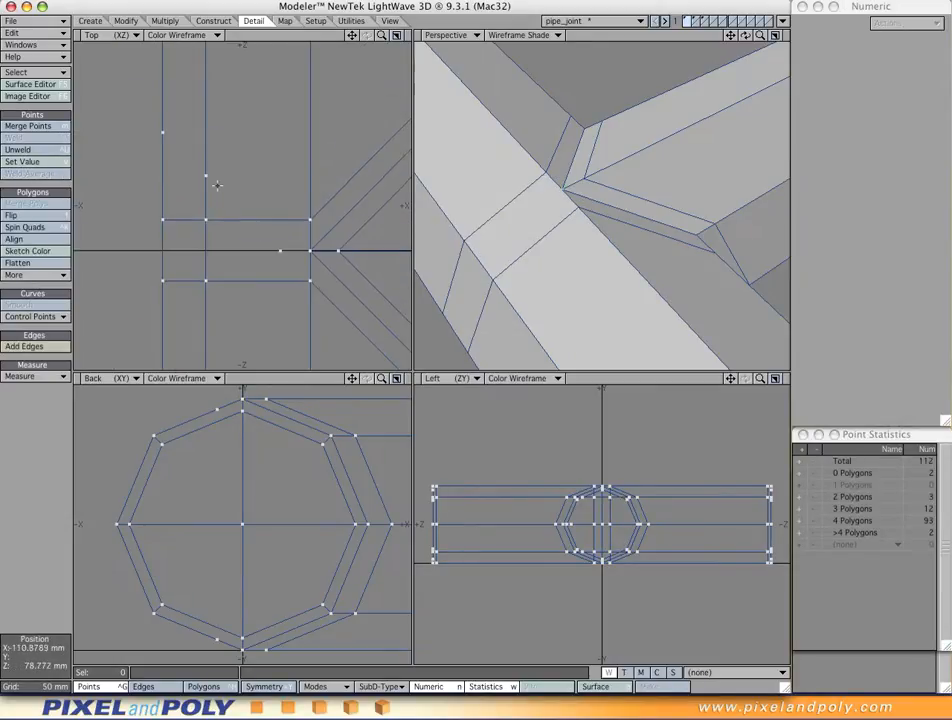
mouse_move(238, 181)
right_down()
mouse_move(136, 93)
mouse_move(100, 135)
right_up()
key(Delete)
mouse_move(255, 263)
right_down()
mouse_move(297, 247)
mouse_move(270, 243)
right_up()
key(Delete)
key(comma)
Split the rear seam band down its middle by connecting the midpoints of its three short edges.
mouse_move(510, 268)
alt+mouse_down()
mouse_move(573, 275)
mouse_move(570, 266)
mouse_move(570, 291)
mouse_move(587, 266)
mouse_move(609, 158)
mouse_move(601, 149)
mouse_move(531, 212)
mouse_move(557, 257)
mouse_move(650, 279)
mouse_move(540, 253)
mouse_move(616, 263)
mouse_move(587, 225)
mouse_move(613, 215)
alt+mouse_up()
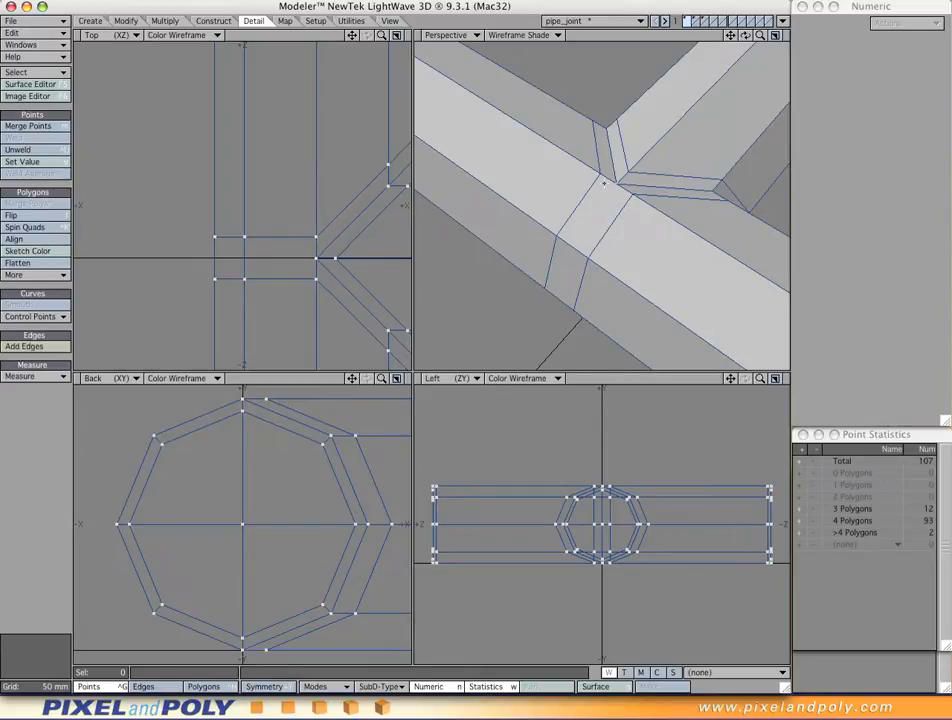
mouse_move(624, 208)
alt+mouse_down()
mouse_move(606, 246)
mouse_move(618, 206)
alt+mouse_up()
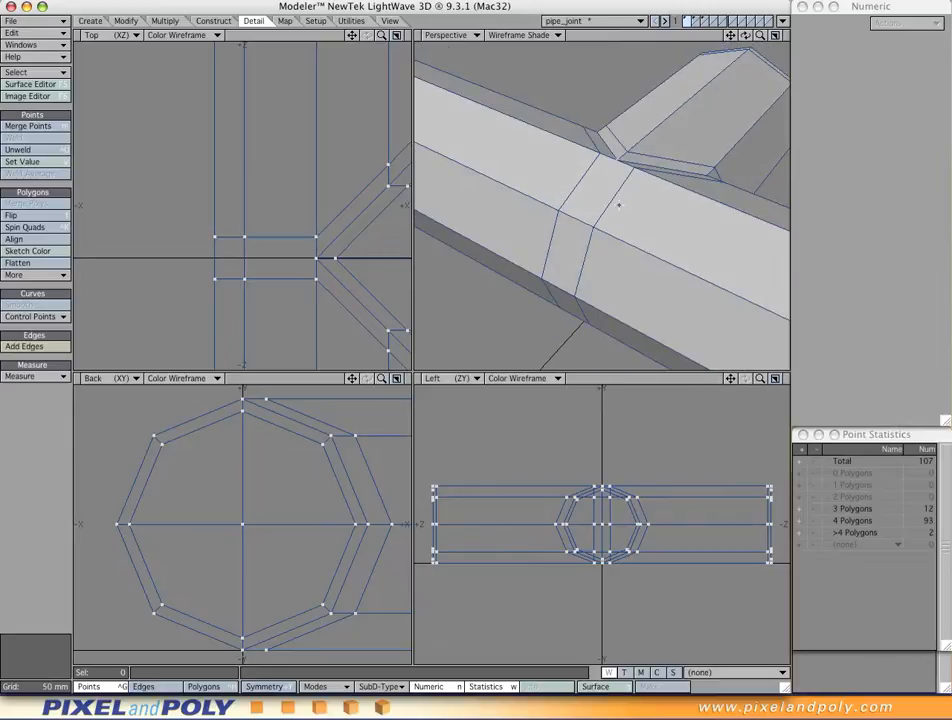
key(ctrl+h)
click(589, 221)
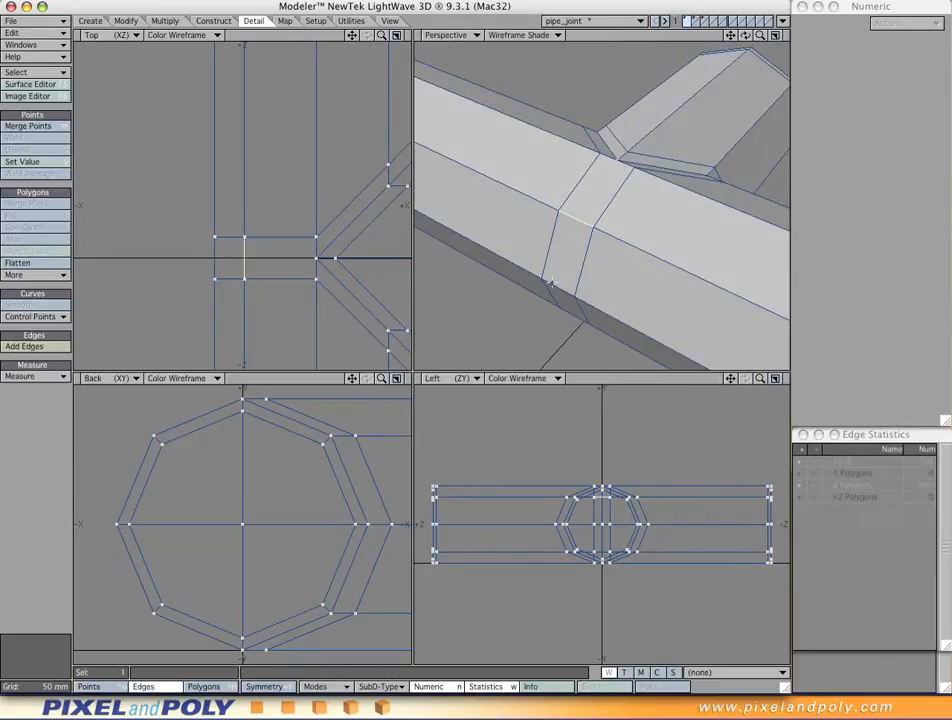
alt+drag(543, 296, 557, 204)
key(l)
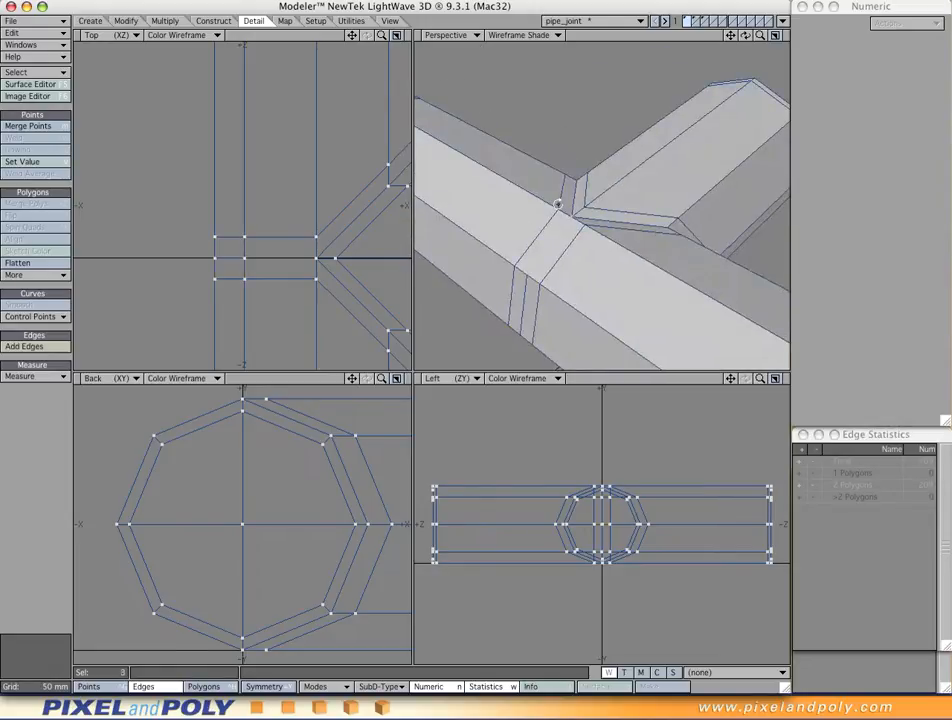
Split the top and bottom band polygons from the new rear midpoints to the joint's centre corner points.
key(ctrl+g)
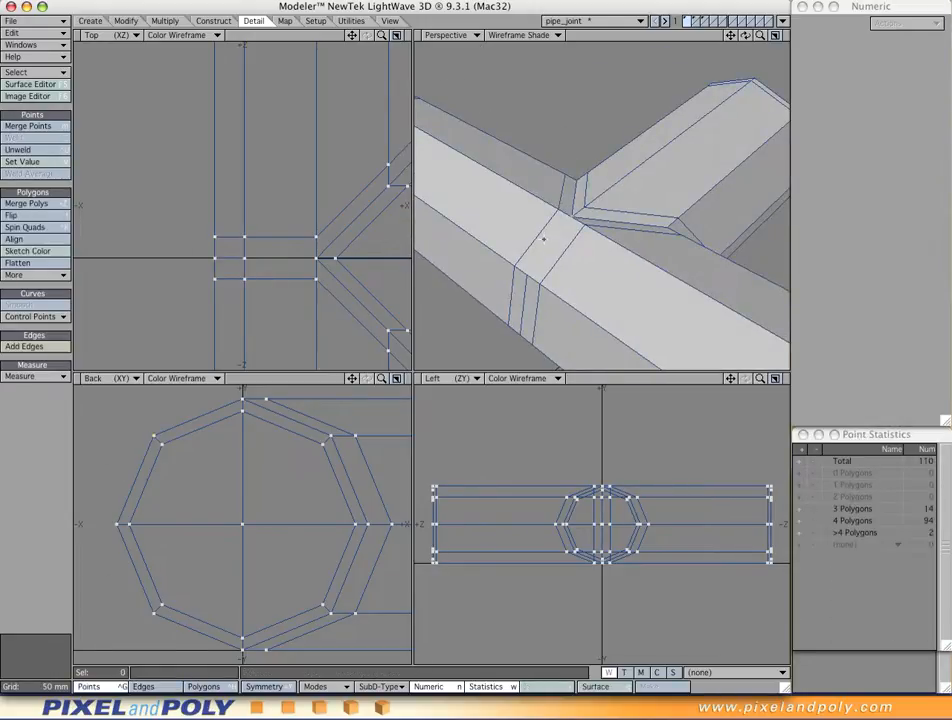
click(528, 274)
shift+click(573, 217)
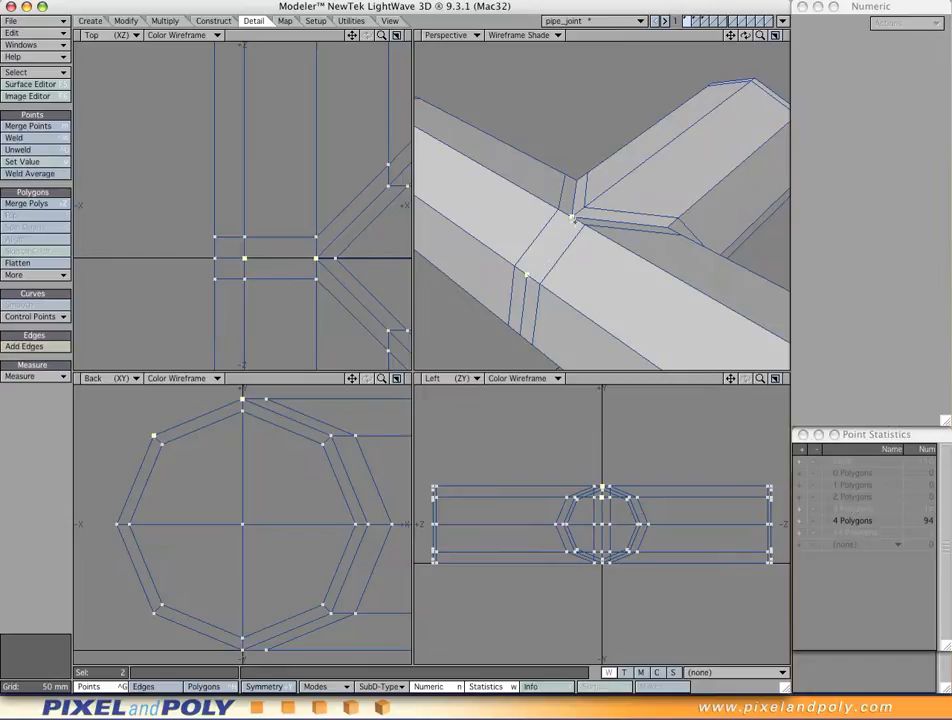
alt+drag(565, 222, 558, 187)
key(slash)
click(557, 185)
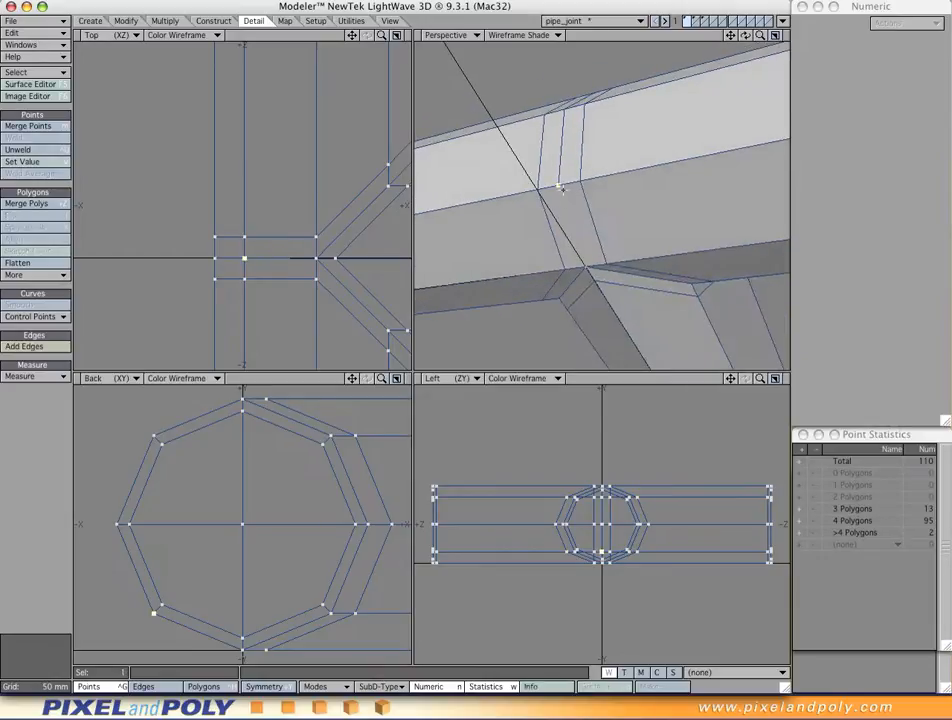
shift+click(588, 269)
key(ctrl+l)
key(slash)
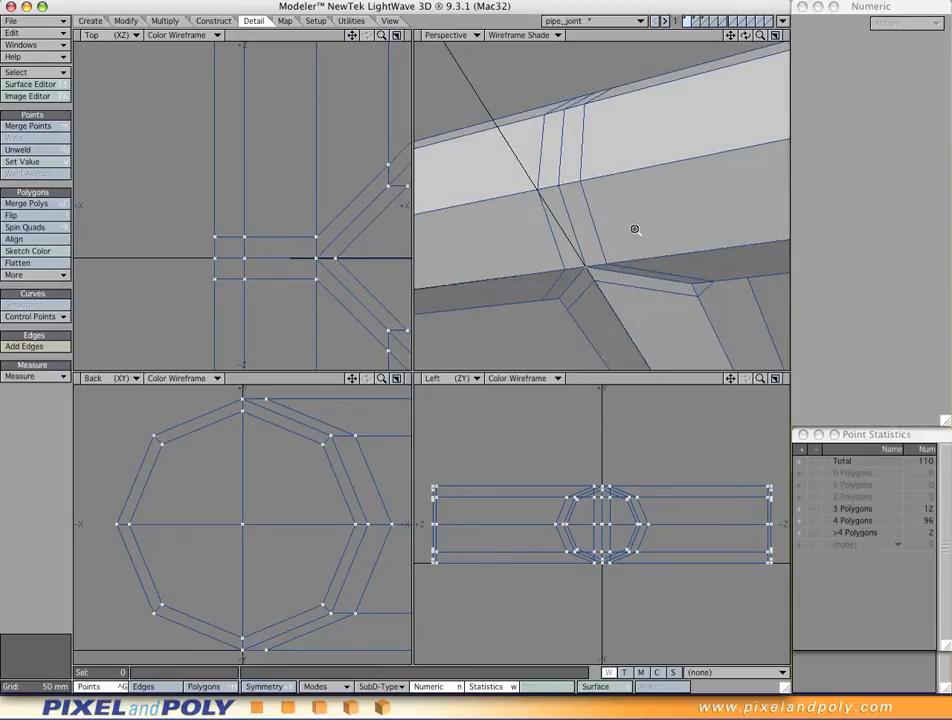
Clear the polygon selection, then select the one-vertex polygons through the polygon statistics and delete them.
key(comma)
alt+drag(628, 162, 465, 285)
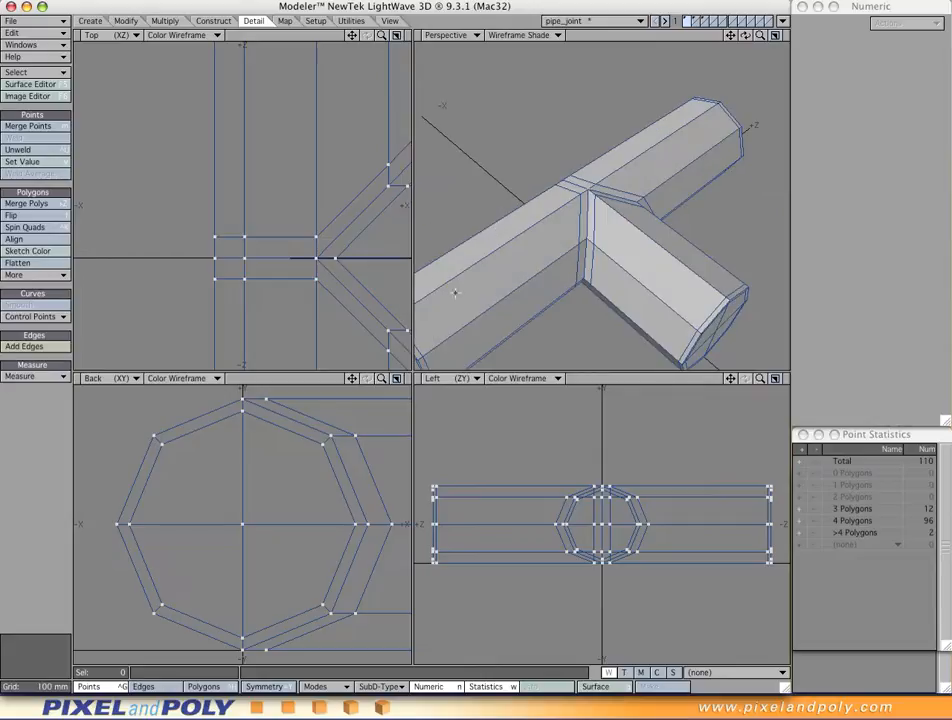
key(ctrl+h)
key(ctrl+g)
key(ctrl+j)
key(period)
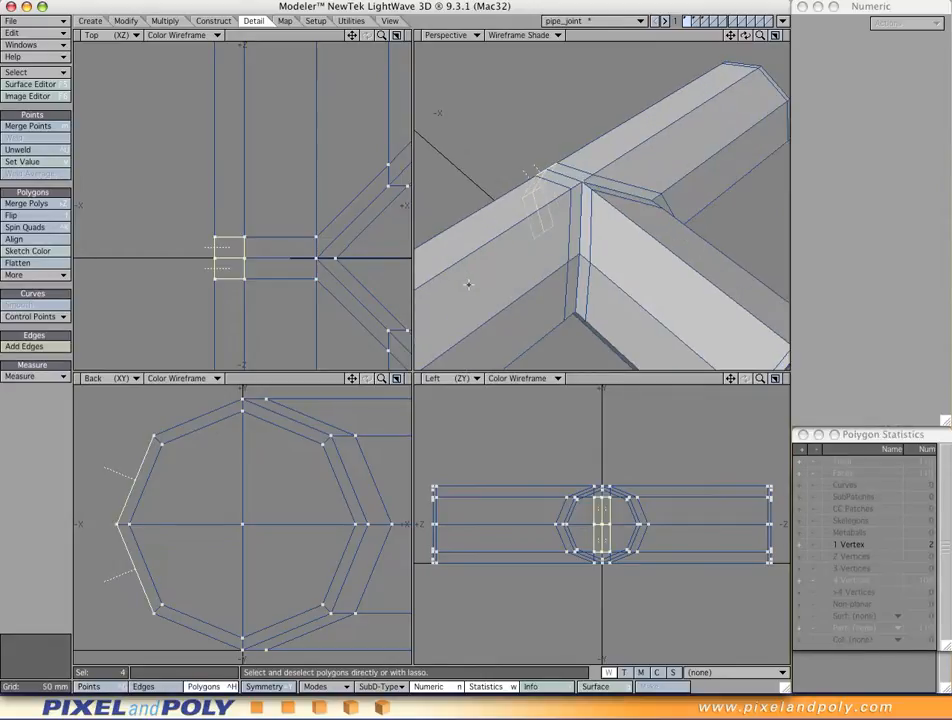
key(comma)
key(slash)
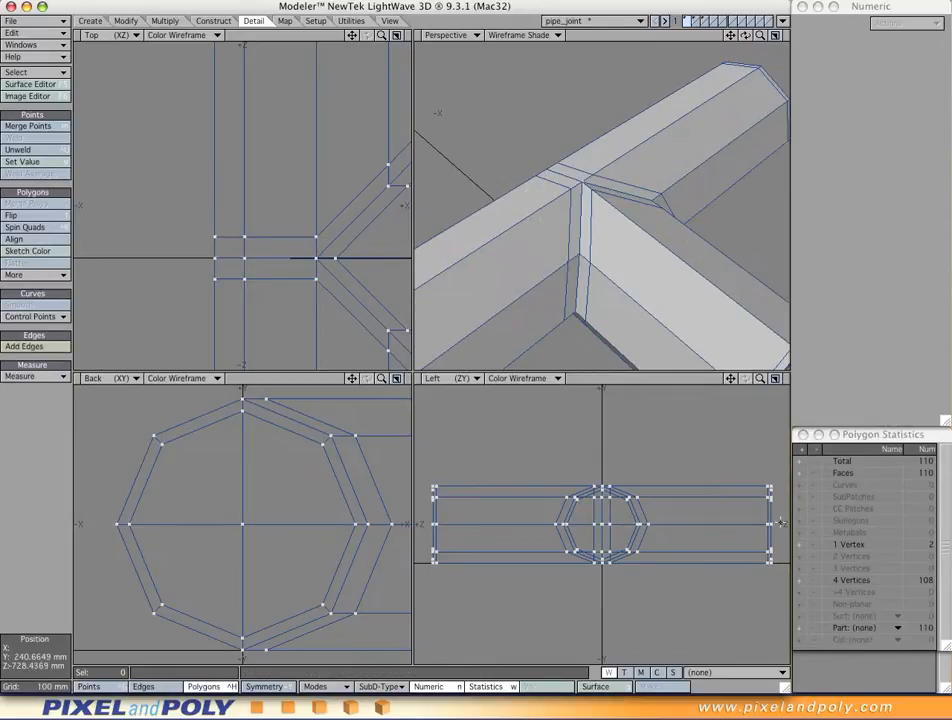
click(801, 547)
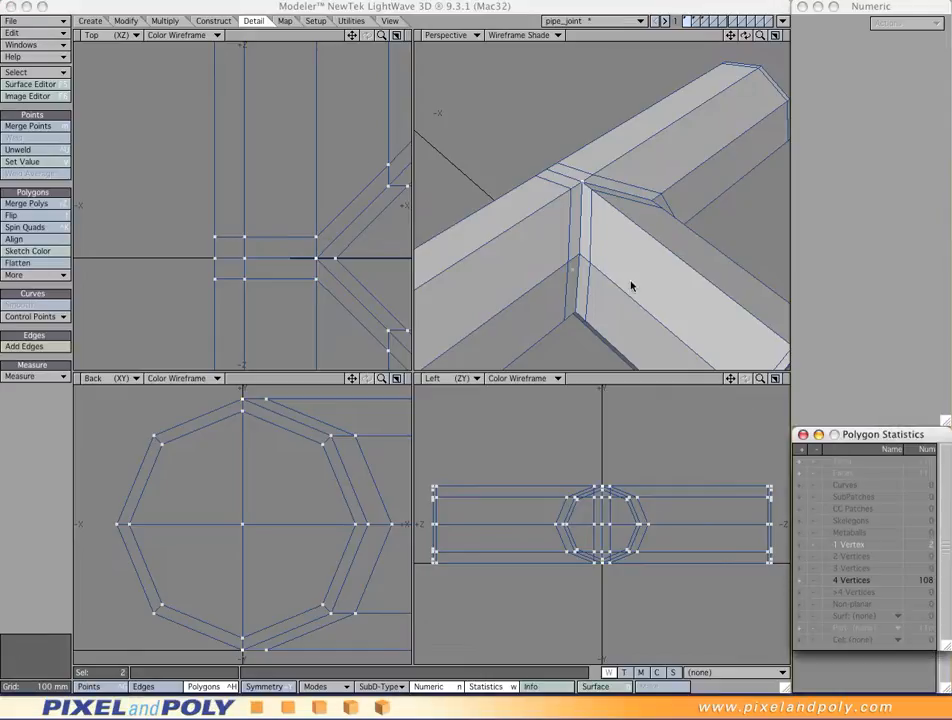
alt+drag(631, 285, 554, 254)
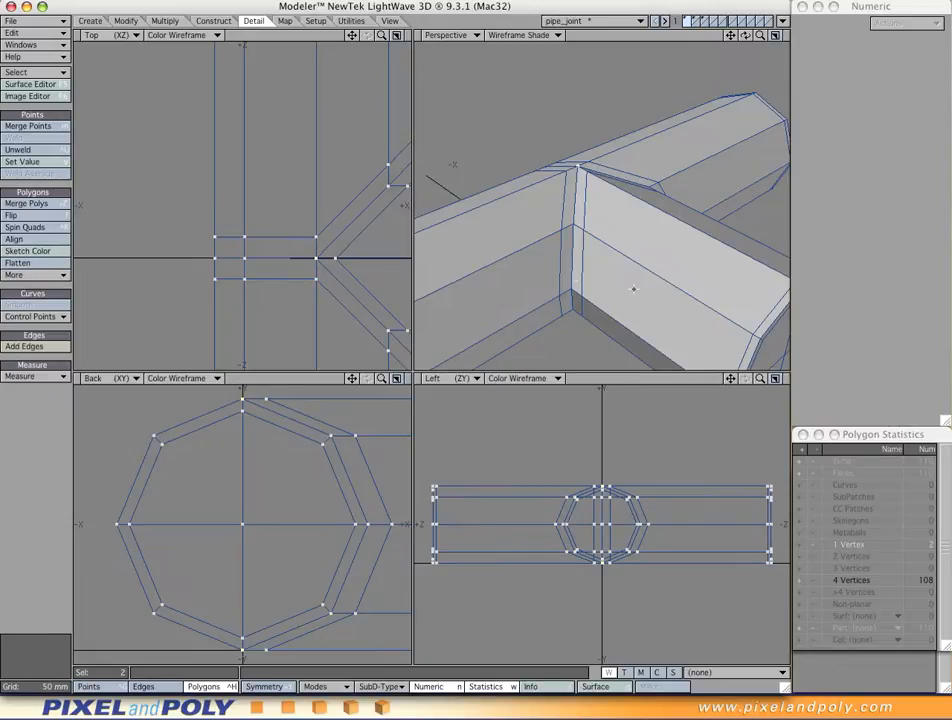
key(slash)
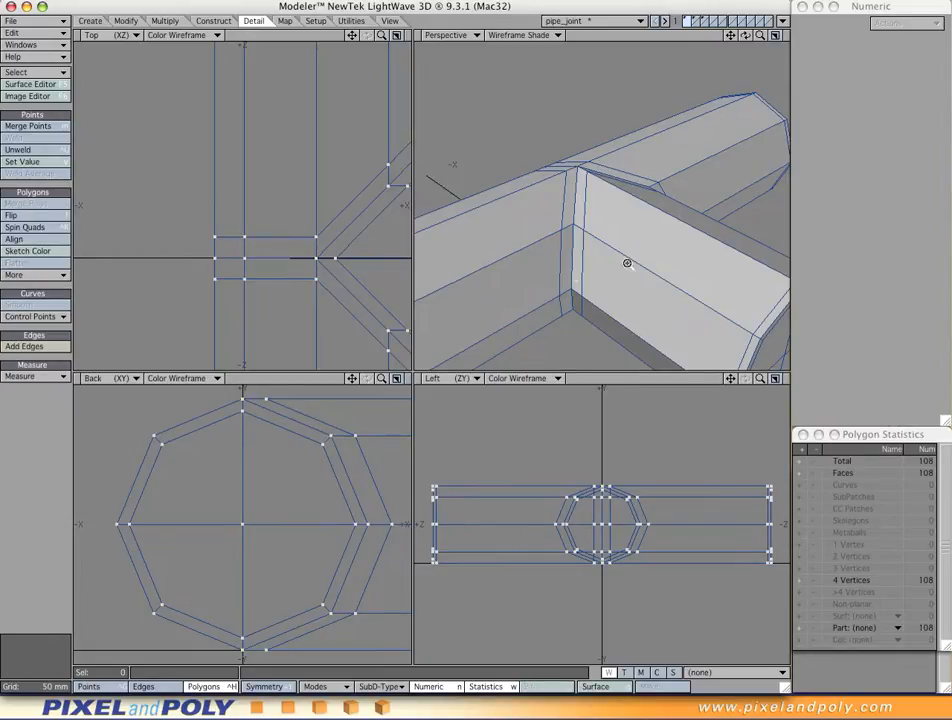
Show the perspective view full size, convert the whole pipe joint to Catmull-Clark patches and inspect the smoothed shape.
ctrl+alt+drag(627, 263, 605, 271)
key(KP_0)
mouse_move(464, 469)
alt+mouse_down()
mouse_move(499, 480)
mouse_move(504, 465)
mouse_move(482, 461)
alt+mouse_up()
alt+shift+drag(482, 461, 493, 438)
ctrl+alt+drag(431, 436, 441, 438)
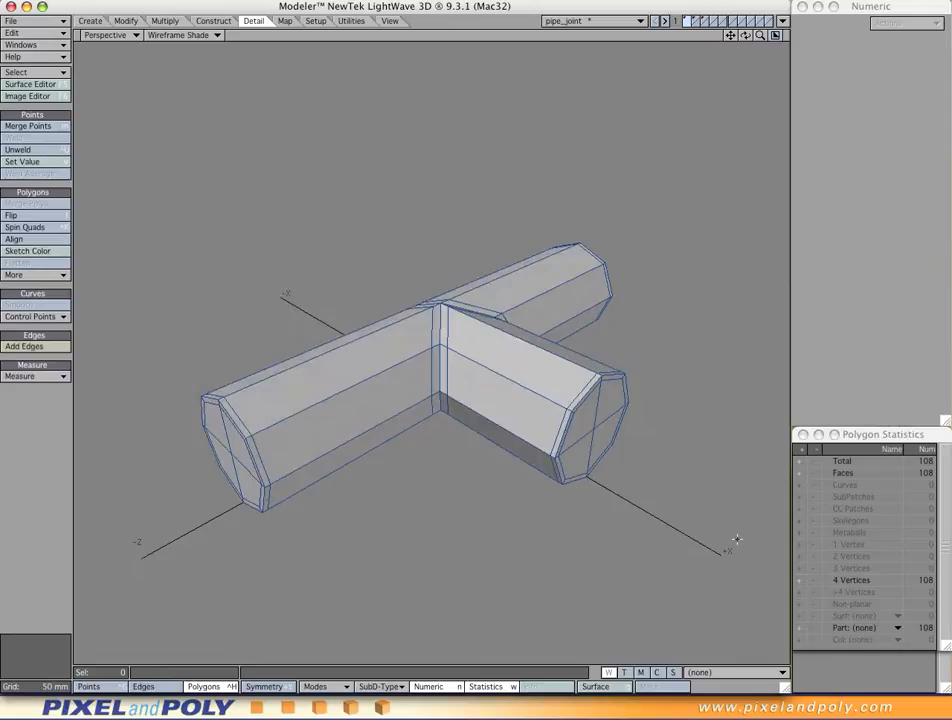
alt+drag(737, 540, 556, 459)
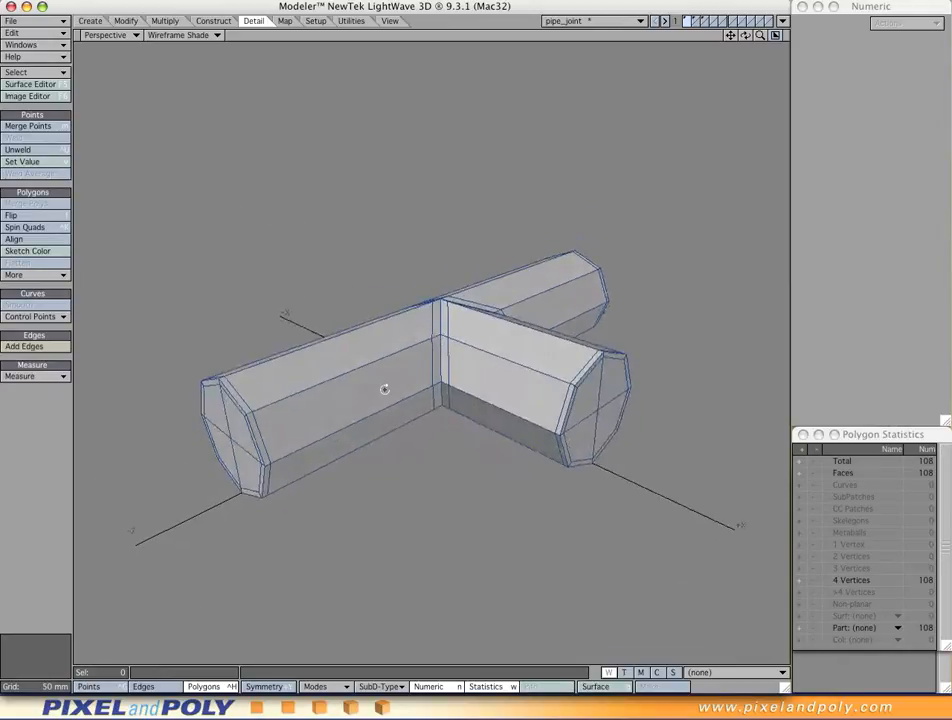
alt+drag(559, 382, 540, 437)
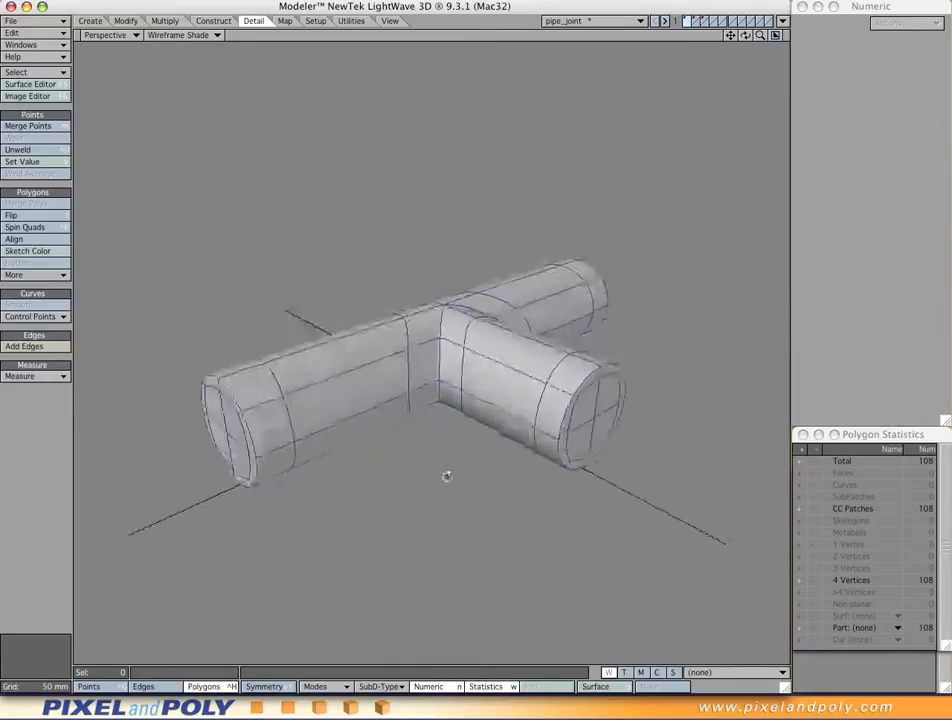
alt+drag(486, 452, 522, 434)
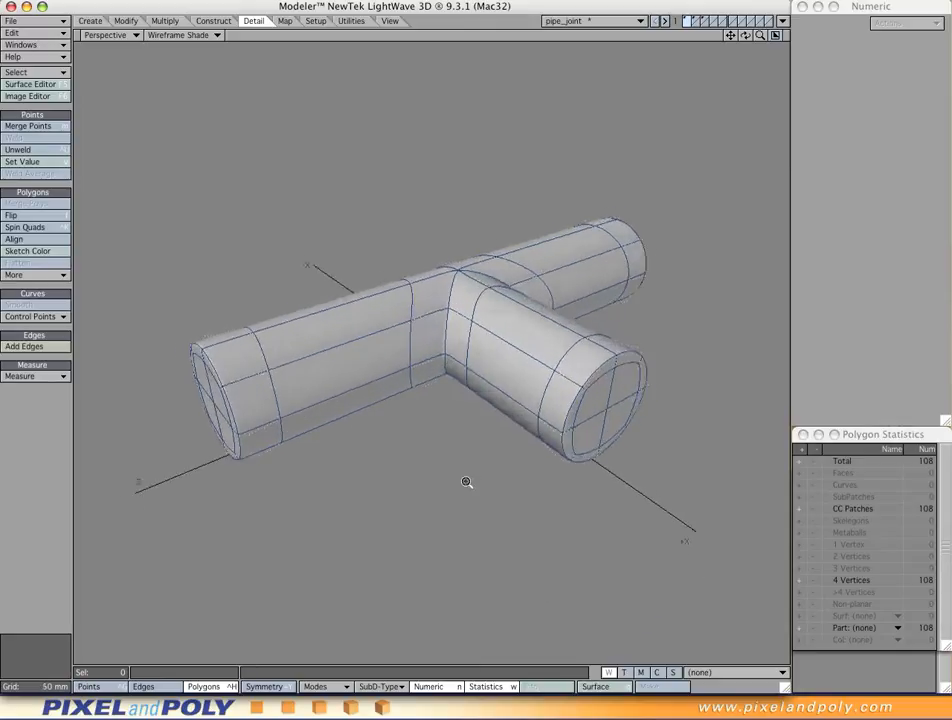